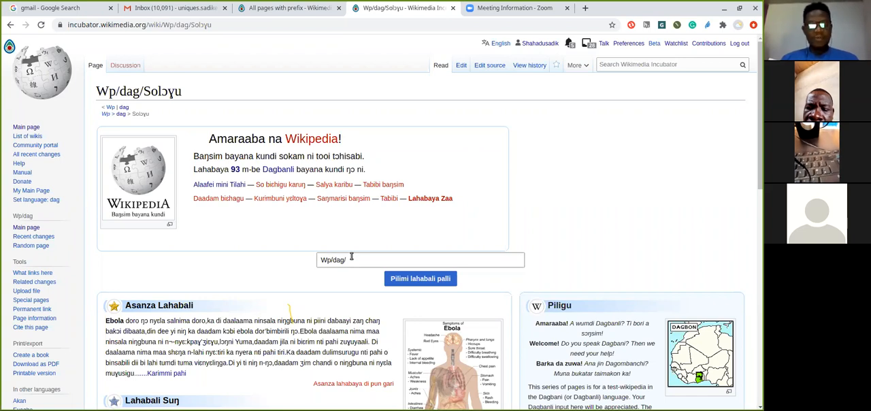
{"action": "left_click", "coordinate": [351, 259]}
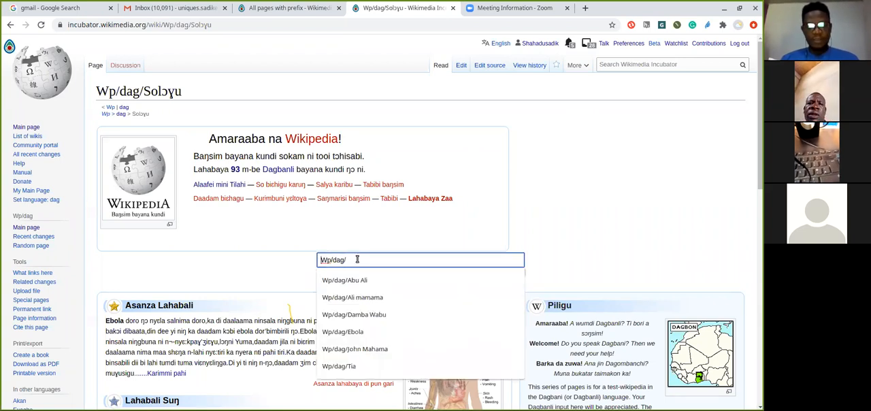
{"action": "left_click", "coordinate": [539, 194]}
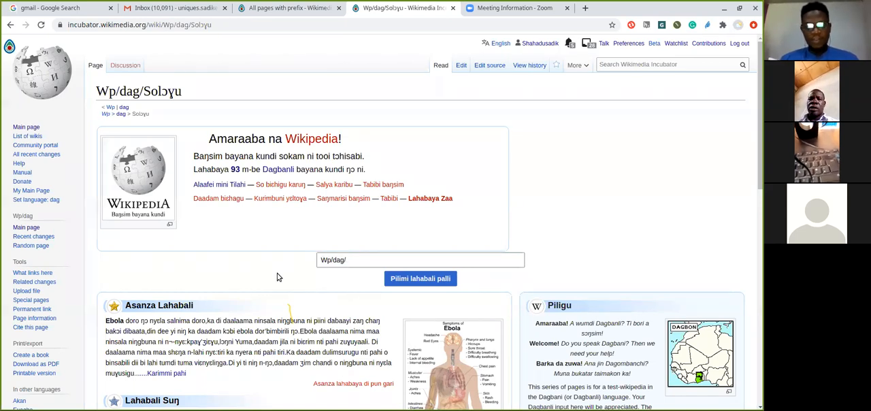
{"action": "left_click", "coordinate": [359, 257]}
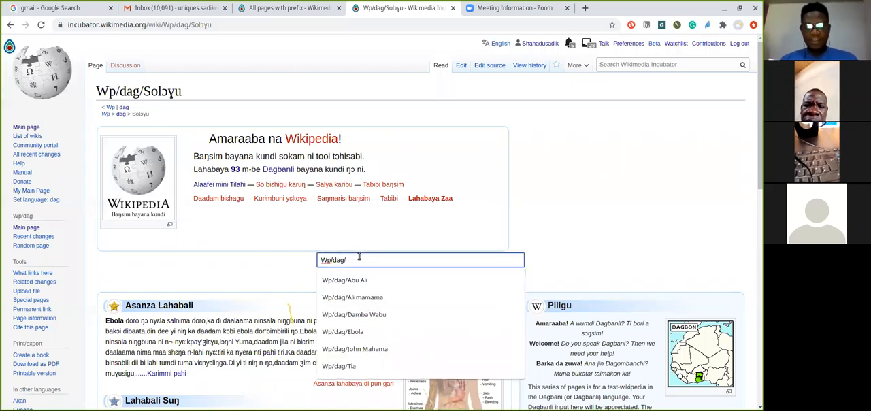
{"action": "left_click", "coordinate": [285, 254]}
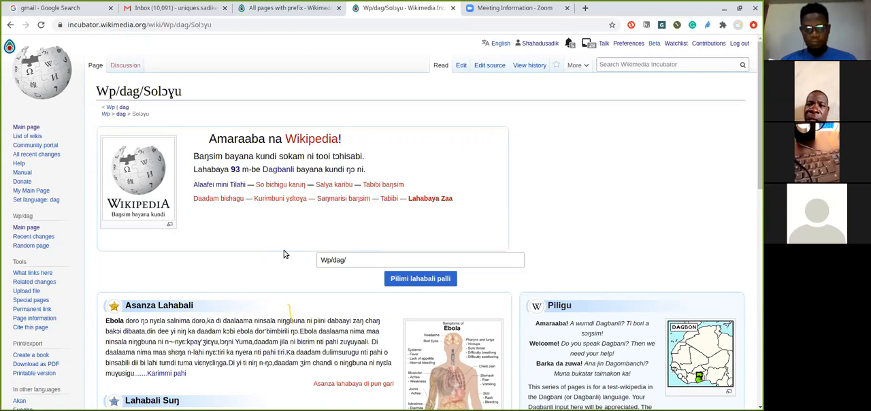
{"action": "left_click", "coordinate": [219, 26]}
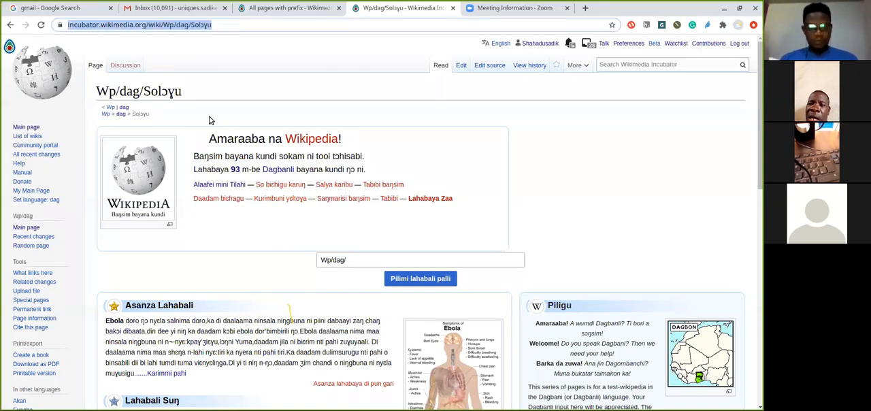
{"action": "left_click", "coordinate": [272, 408]}
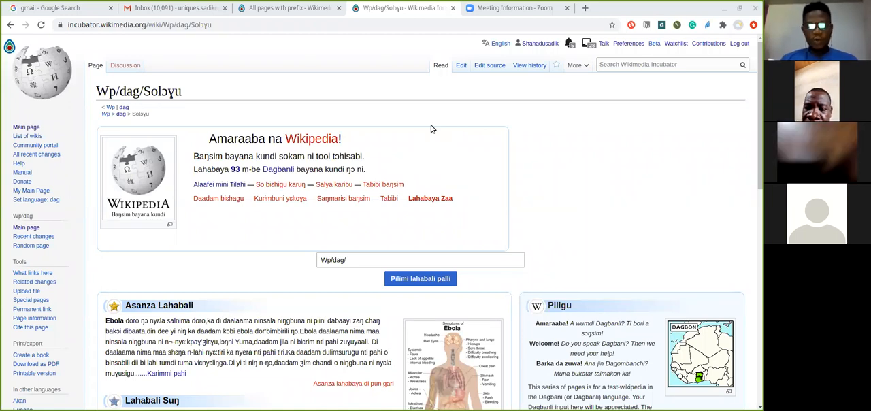
{"action": "left_click", "coordinate": [733, 6]}
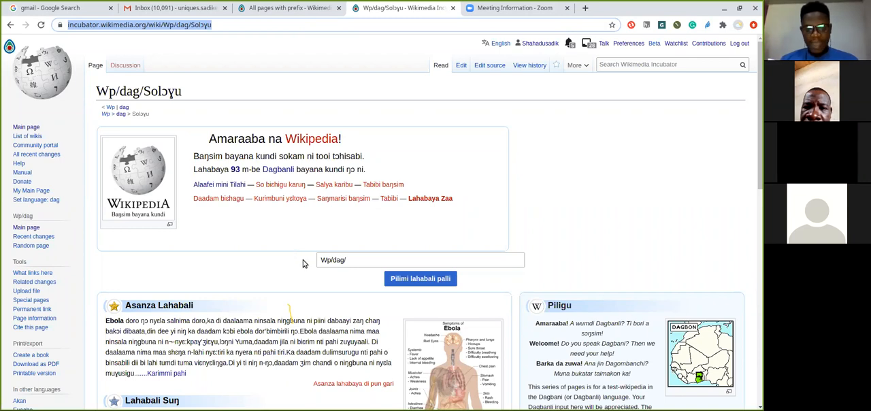
{"action": "left_click", "coordinate": [358, 262]}
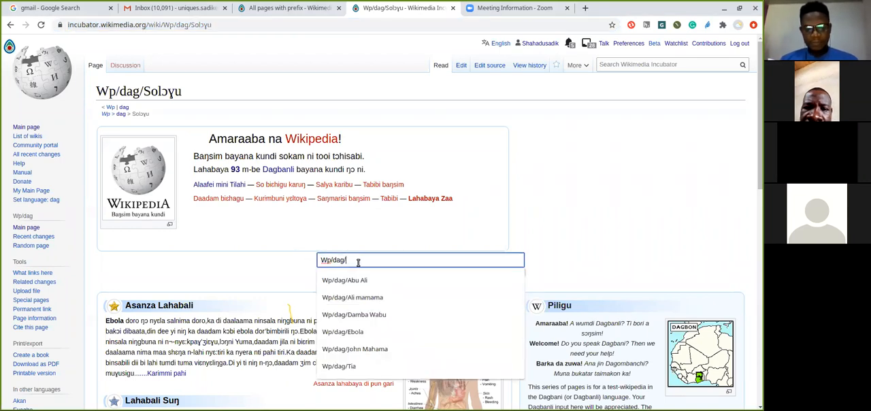
{"action": "left_click", "coordinate": [273, 246]}
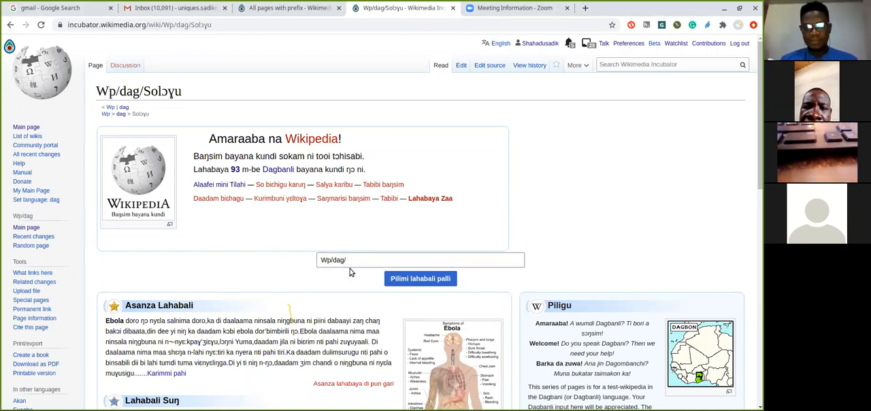
{"action": "left_click_drag", "start_coordinate": [346, 260], "coordinate": [325, 260]}
{"action": "double_click", "coordinate": [325, 260]}
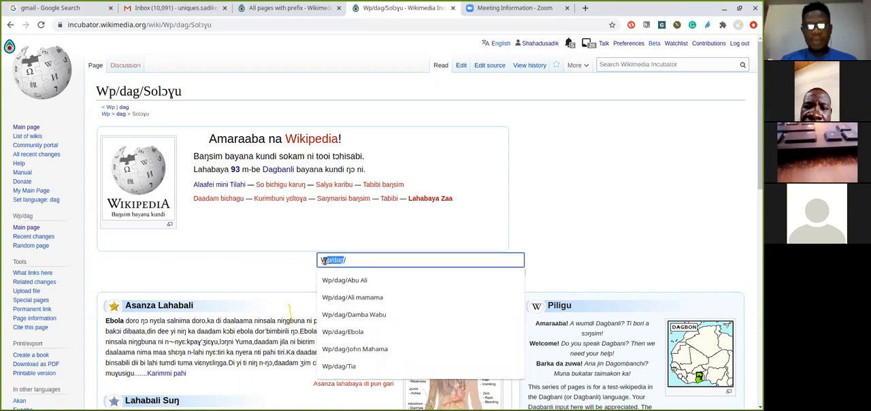
{"action": "left_click", "coordinate": [275, 266]}
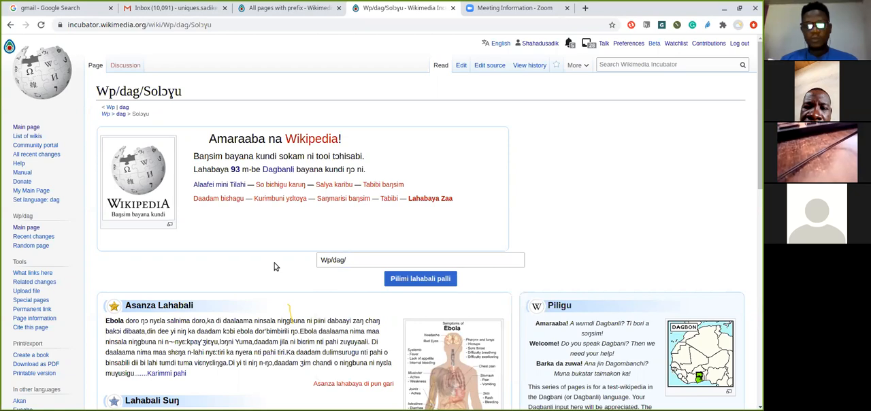
Enter "Wp/dag/Karigu Piligu" as the title of the new article on the Dagbani Wikipedia main page
{"action": "left_click", "coordinate": [357, 261]}
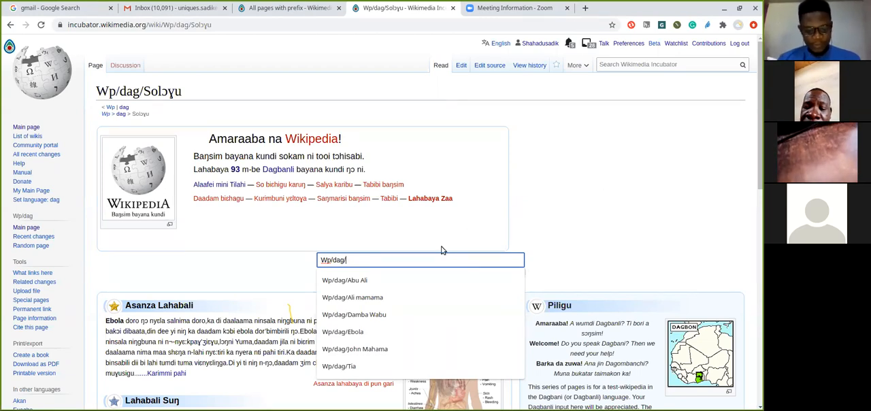
{"action": "type", "text": "KAri"}
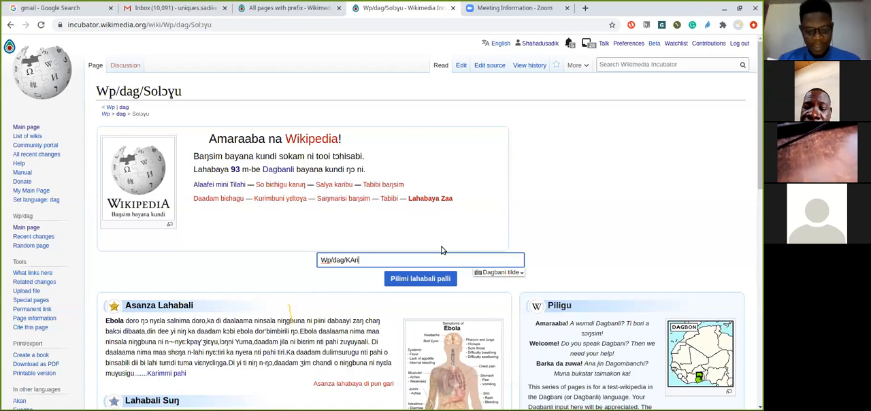
{"action": "type", "text": "g"}
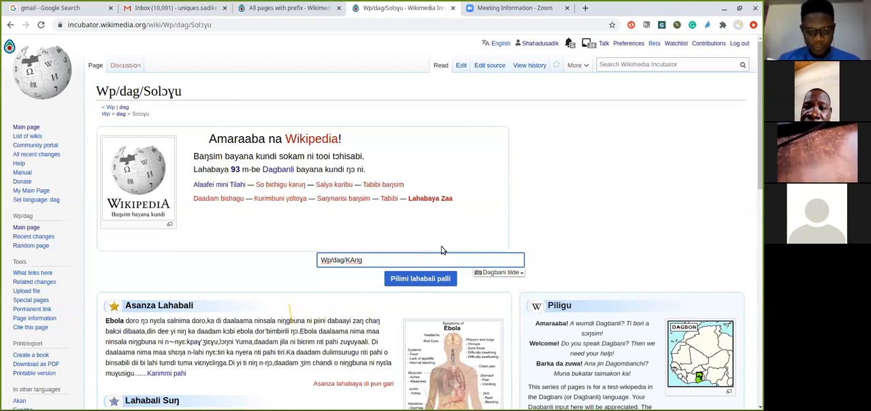
{"action": "type", "text": "u"}
{"action": "key", "text": "BackSpace"}
{"action": "key", "text": "BackSpace"}
{"action": "key", "text": "BackSpace"}
{"action": "key", "text": "BackSpace"}
{"action": "key", "text": "BackSpace"}
{"action": "type", "text": "ar"}
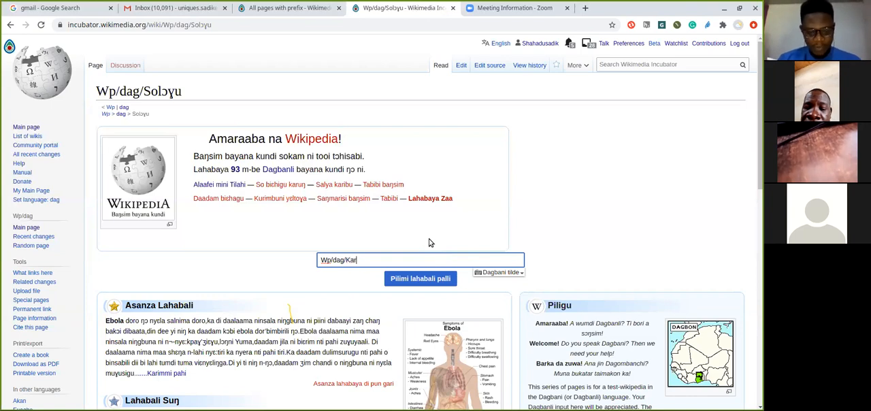
{"action": "type", "text": "igu P"}
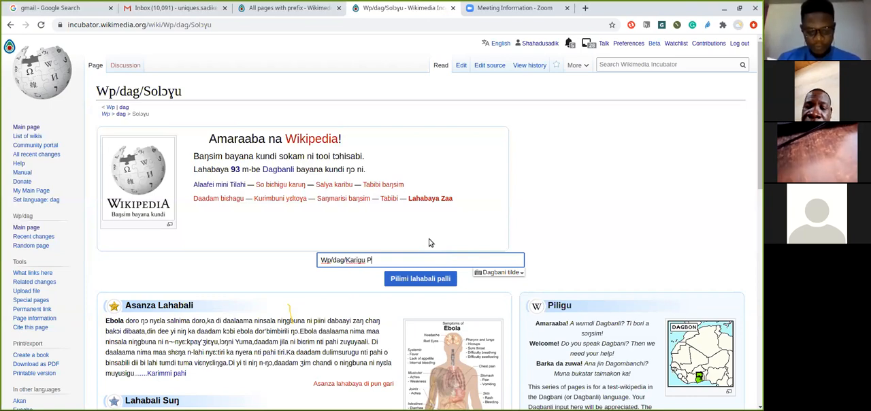
{"action": "type", "text": "iligu"}
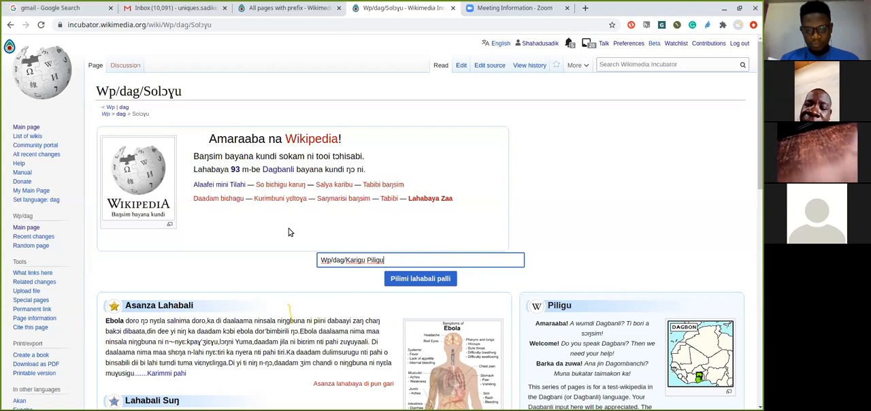
Correct the new article's title to "Wp/dag/Kariga Piligu" and start creating the page
{"action": "left_click", "coordinate": [363, 260]}
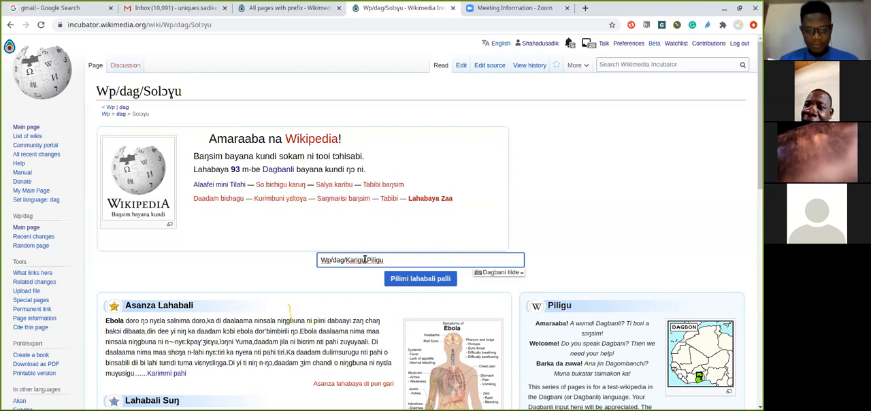
{"action": "key", "text": "BackSpace"}
{"action": "type", "text": "a"}
{"action": "left_click", "coordinate": [296, 259]}
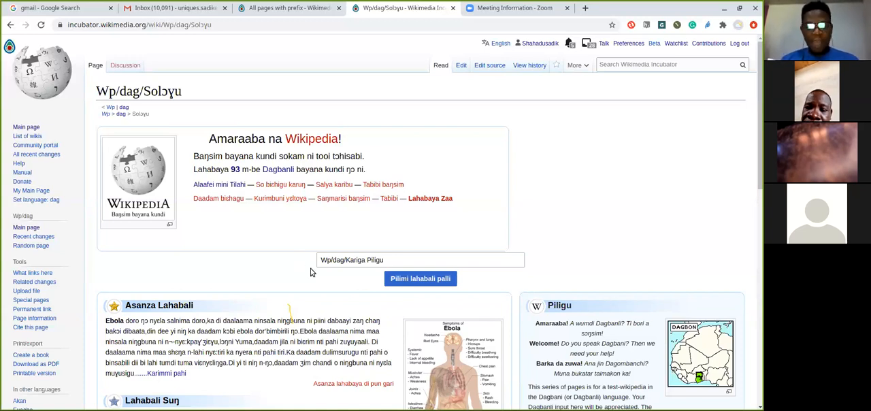
{"action": "left_click", "coordinate": [320, 264]}
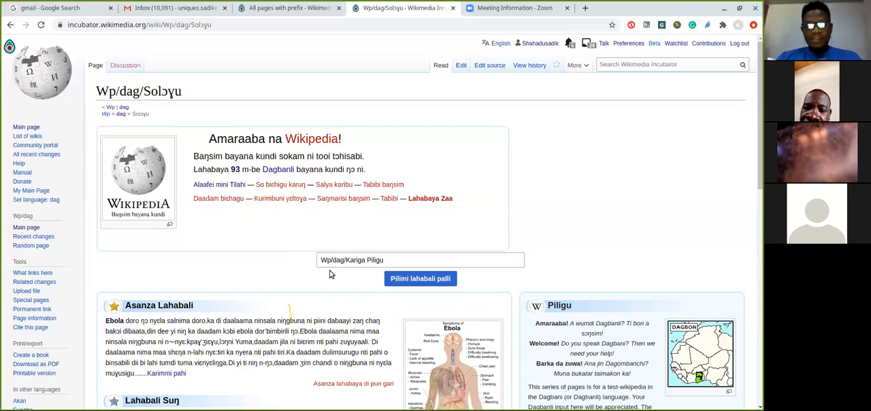
{"action": "left_click", "coordinate": [395, 262]}
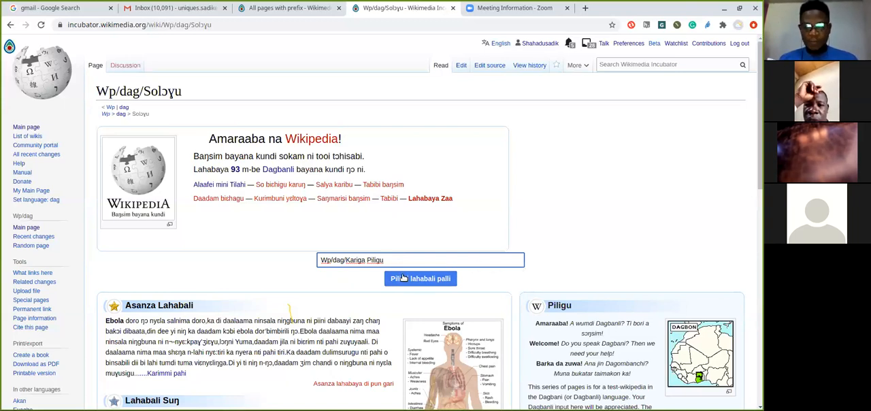
{"action": "left_click", "coordinate": [403, 278]}
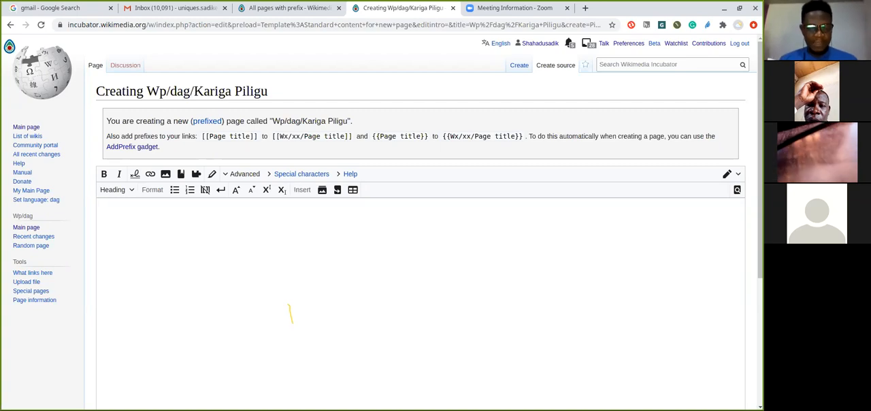
{"action": "left_click", "coordinate": [273, 409]}
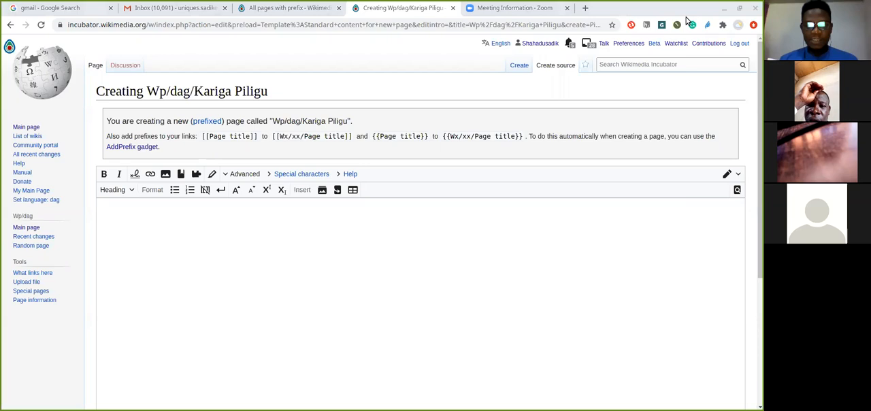
{"action": "left_click", "coordinate": [728, 8]}
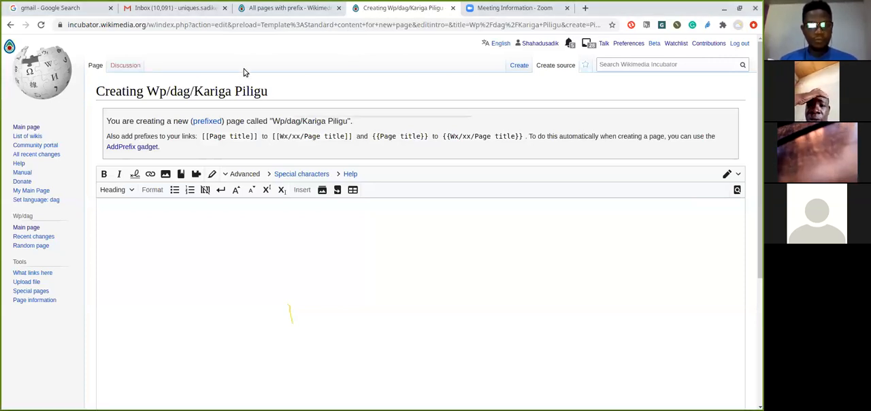
{"action": "left_click", "coordinate": [160, 14]}
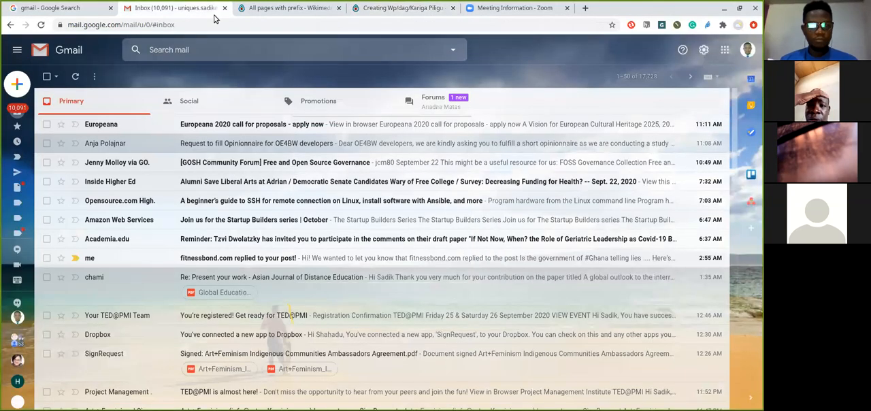
{"action": "left_click", "coordinate": [253, 12]}
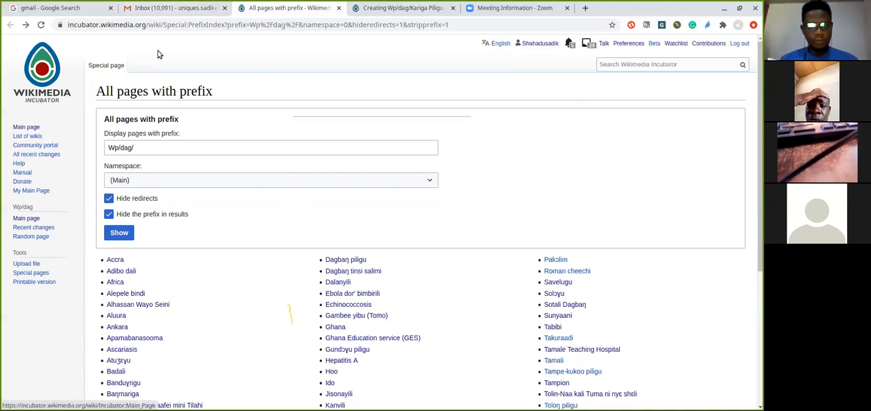
{"action": "left_click", "coordinate": [362, 15]}
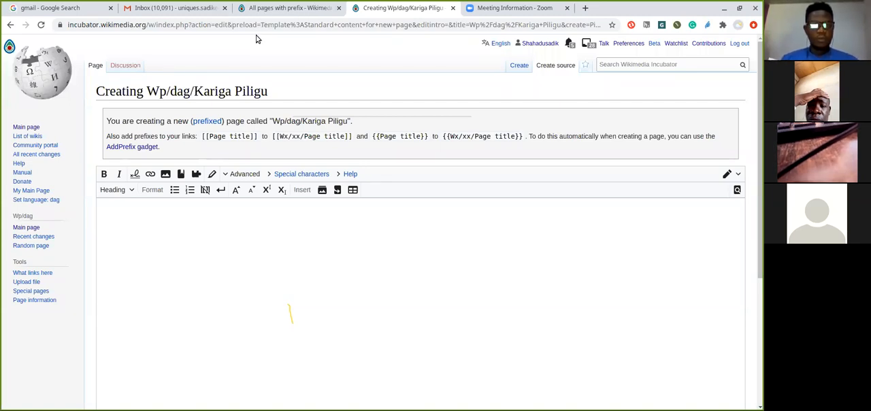
{"action": "left_click", "coordinate": [213, 227]}
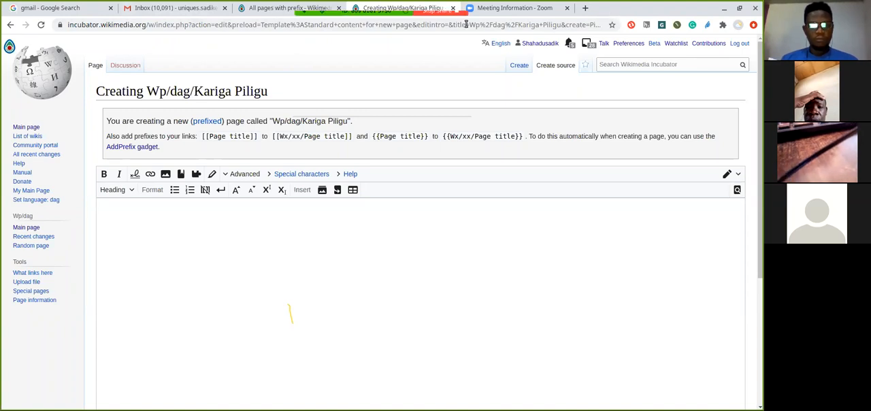
Close the browser tab with the Google search for gmail
{"action": "left_click", "coordinate": [130, 6]}
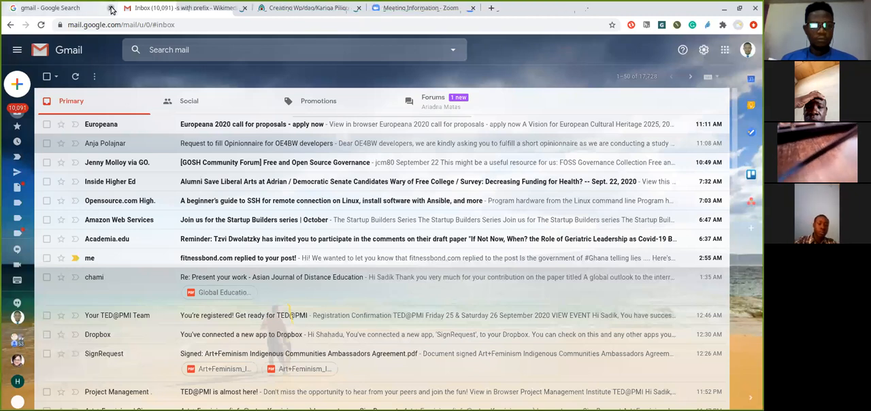
{"action": "left_click", "coordinate": [111, 8]}
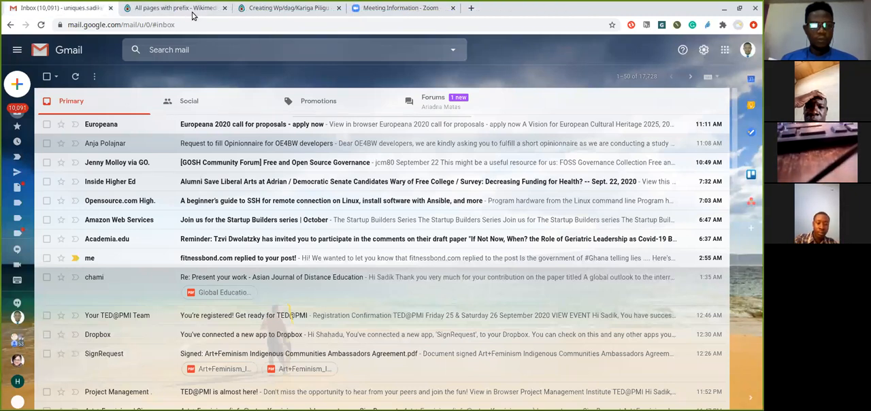
Replace the prefix list page with Meta-Wiki's Planning Dagbani Wikimedians User Group page and open its Resources page
{"action": "left_click", "coordinate": [173, 8]}
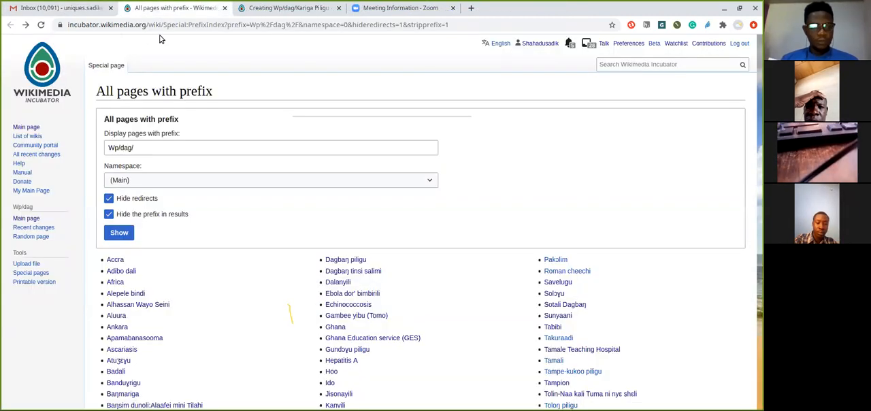
{"action": "left_click", "coordinate": [231, 26]}
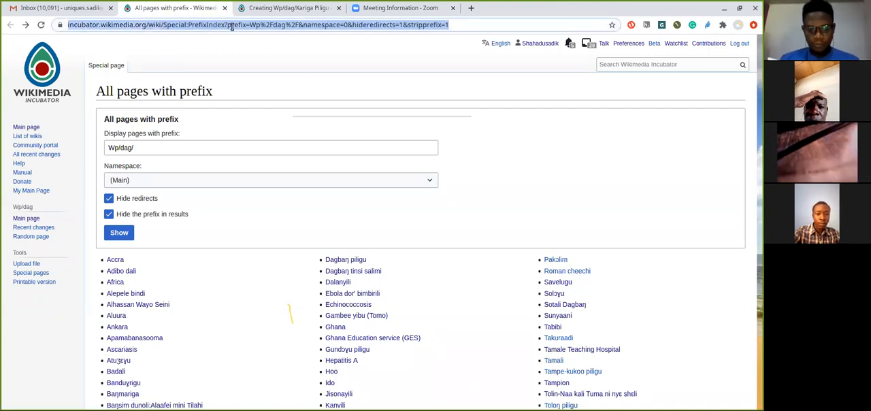
{"action": "type", "text": "pla"}
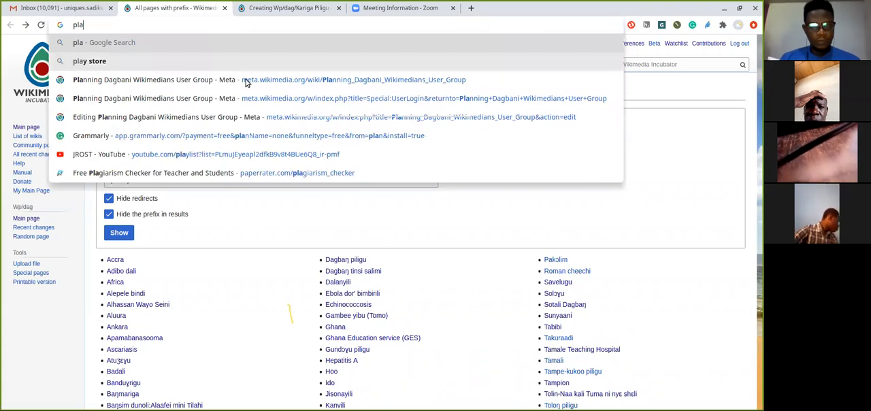
{"action": "left_click", "coordinate": [246, 79]}
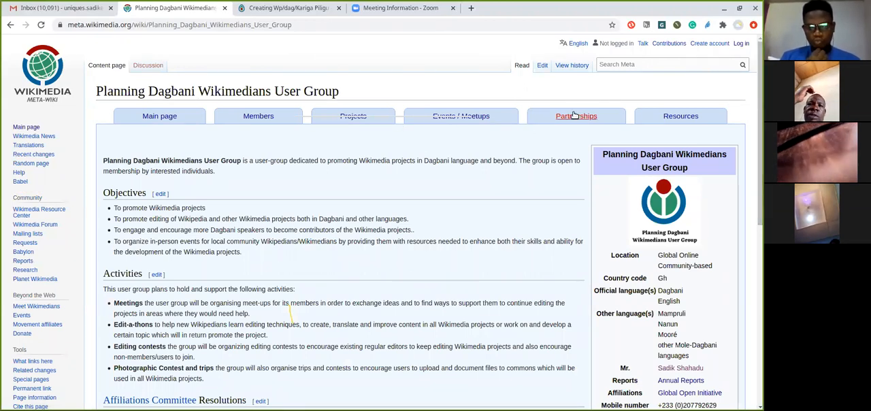
{"action": "left_click", "coordinate": [672, 117]}
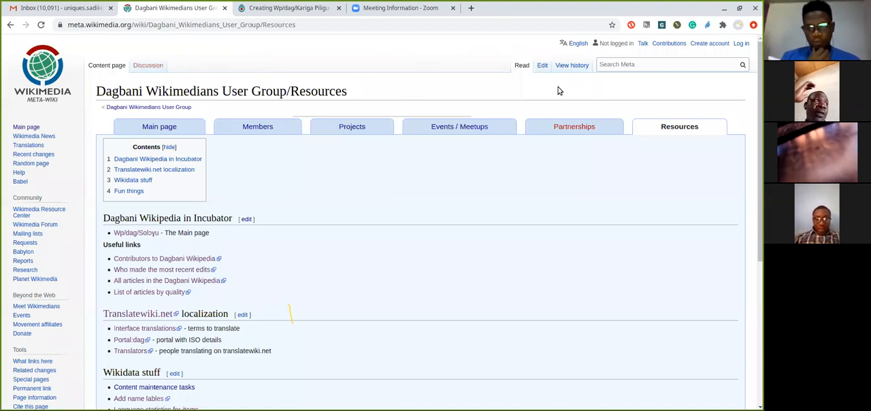
From the Dagbani Wikipedia contributors list, open the user page of the account created 15 September 2020 and copy its heading "Dagbon Tinŋsheŋa mini be Dahi Yuya"
{"action": "left_click", "coordinate": [139, 259]}
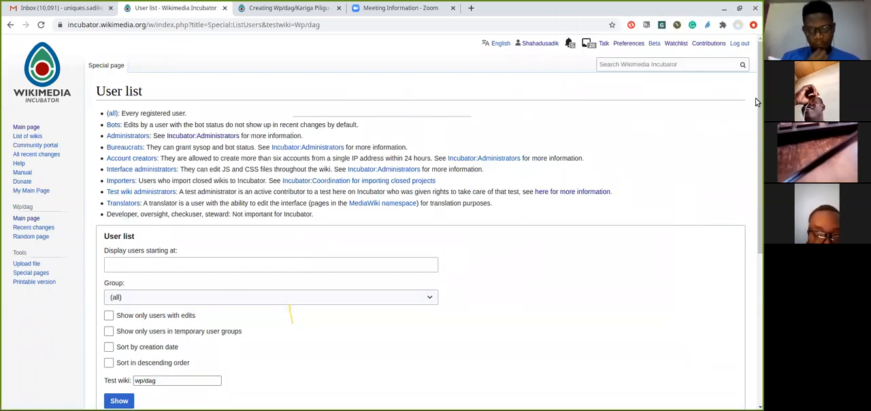
{"action": "scroll", "coordinate": [756, 176], "scroll_direction": "down", "scroll_amount": 4}
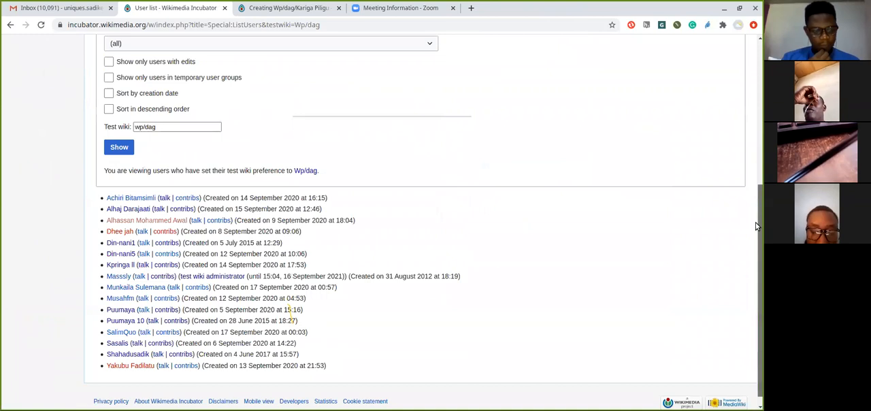
{"action": "left_click", "coordinate": [183, 213]}
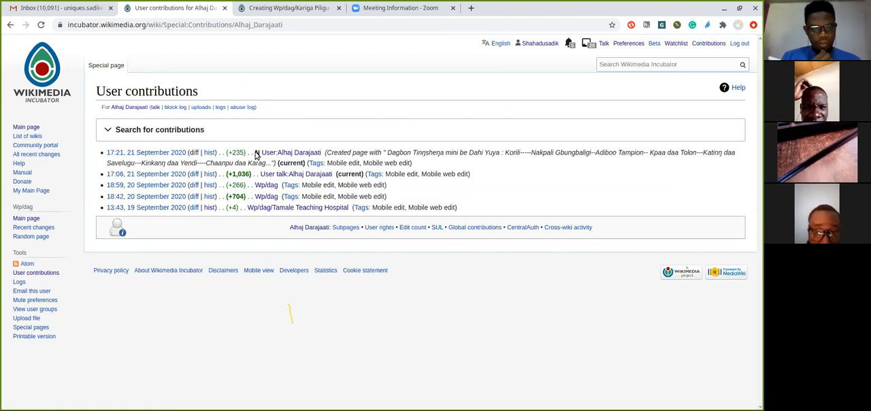
{"action": "left_click", "coordinate": [286, 153]}
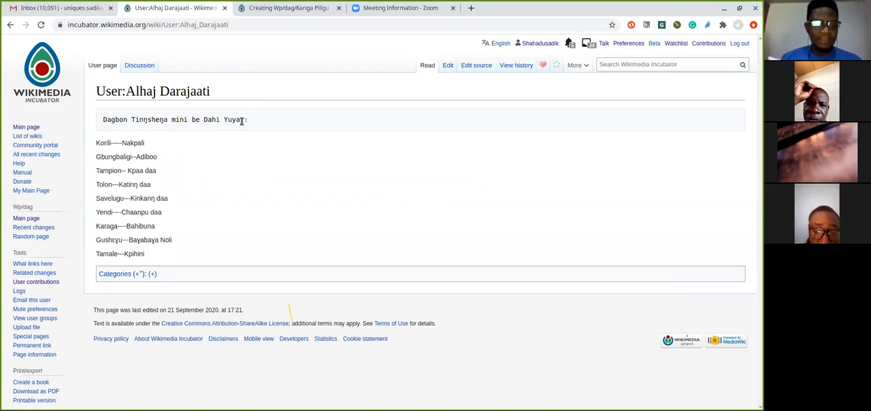
{"action": "left_click_drag", "start_coordinate": [241, 120], "coordinate": [107, 114]}
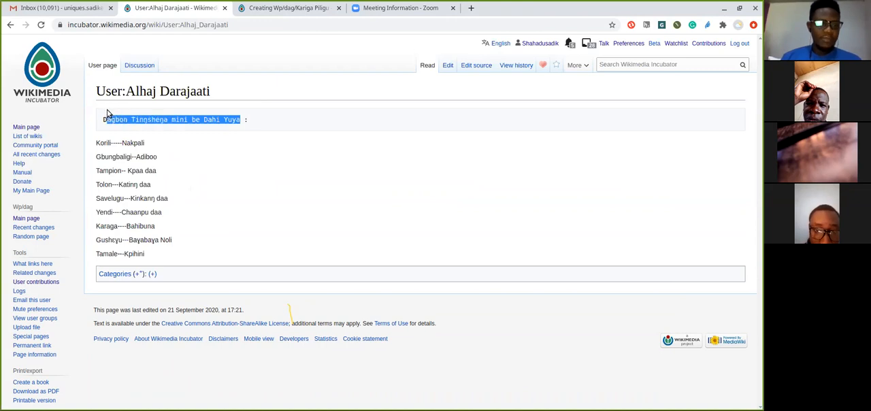
{"action": "left_click", "coordinate": [320, 82]}
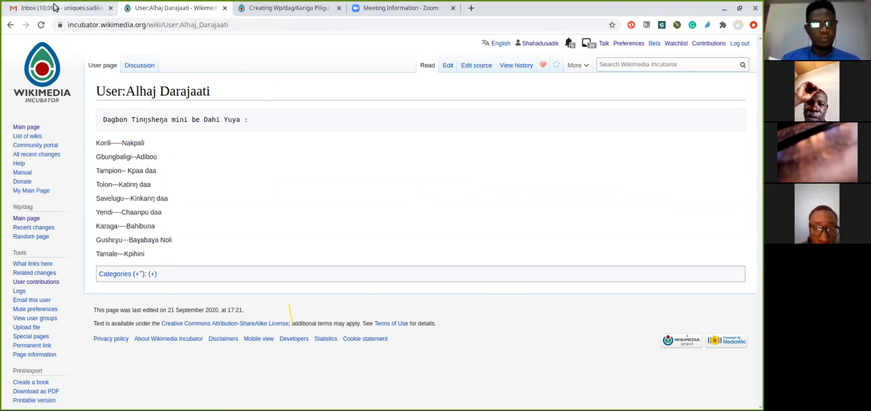
Close the Gmail inbox tab and return from the Kariga Piligu page editor to the Dagbani Wikipedia main page
{"action": "left_click", "coordinate": [103, 9]}
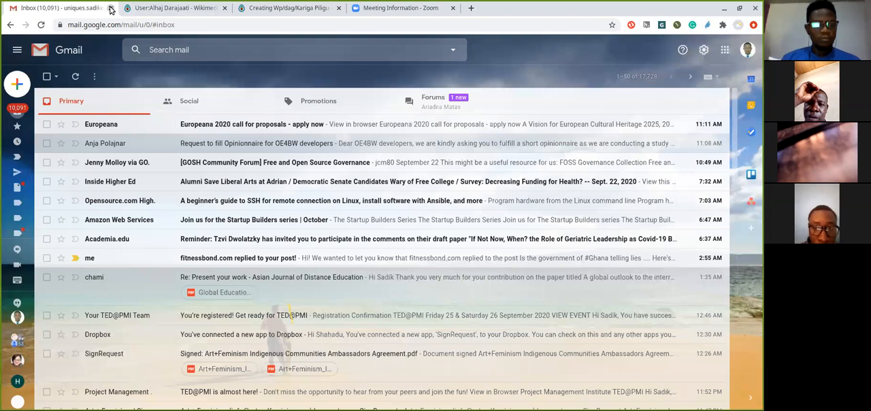
{"action": "left_click", "coordinate": [169, 9]}
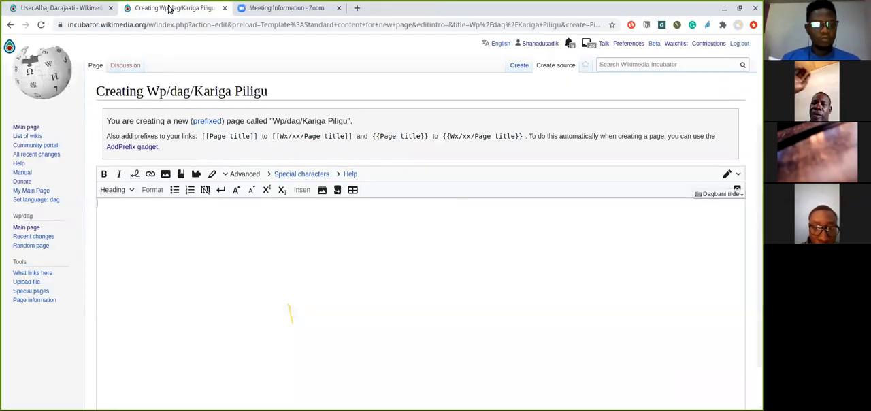
{"action": "left_click", "coordinate": [10, 25]}
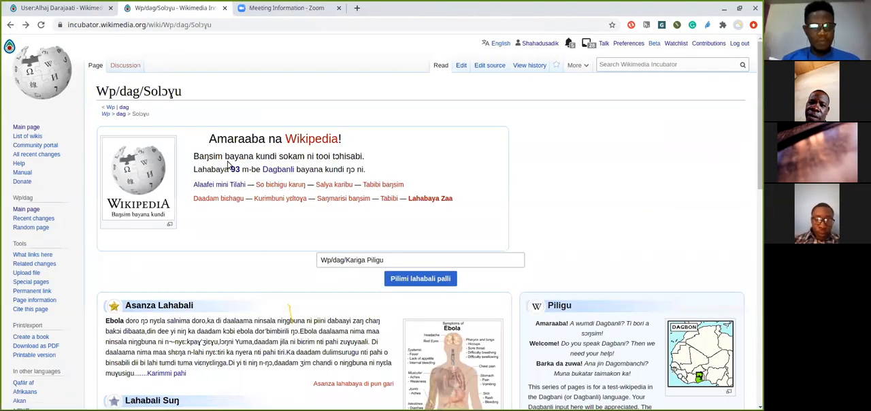
Replace "Kariga Piligu" in the new article's title with the copied heading, giving "Wp/dag/Dagbon Tinŋsheŋa mini be Dahi Yuya"
{"action": "left_click", "coordinate": [410, 257]}
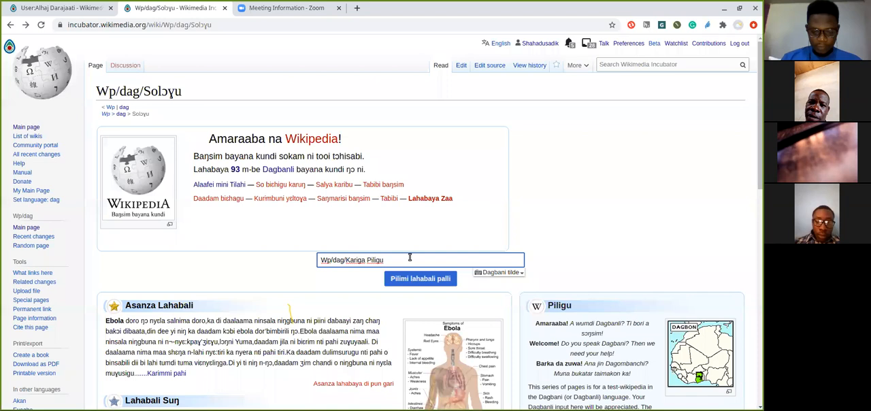
{"action": "key", "text": "BackSpace"}
{"action": "key", "text": "BackSpace"}
{"action": "key", "text": "BackSpace"}
{"action": "key", "text": "BackSpace"}
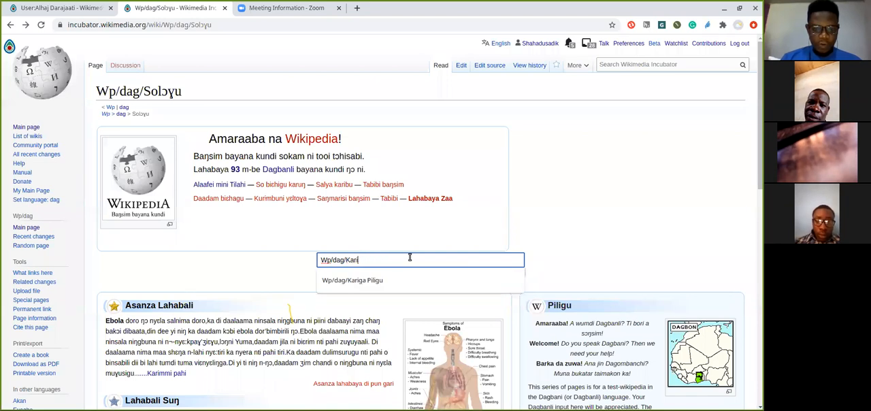
{"action": "key", "text": "BackSpace"}
{"action": "type", "text": "Dagbon Tinŋsheŋa mini be Dahi Yuya"}
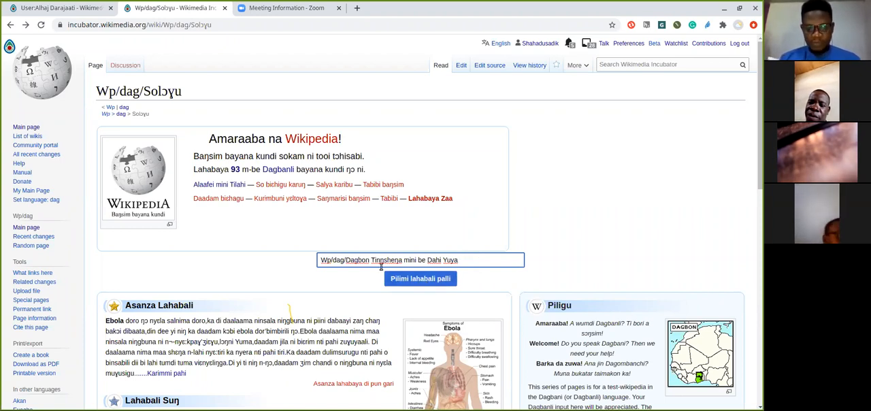
Change the word "be" to "di" in the new article's title
{"action": "left_click", "coordinate": [426, 259]}
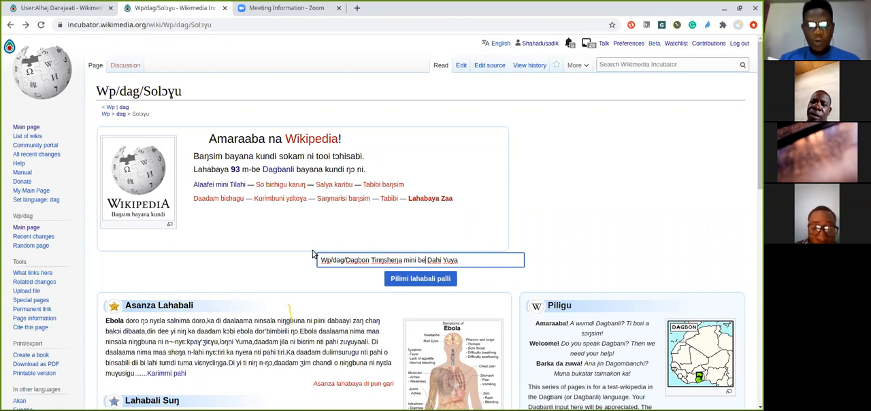
{"action": "key", "text": "BackSpace"}
{"action": "key", "text": "BackSpace"}
{"action": "type", "text": "di"}
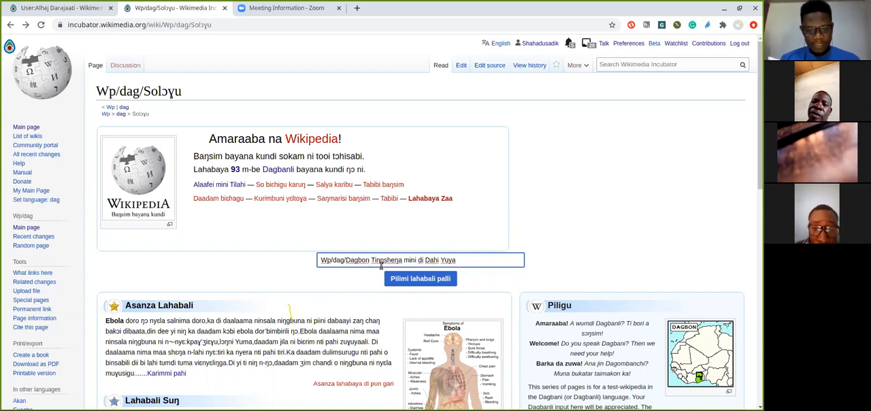
{"action": "left_click", "coordinate": [427, 260]}
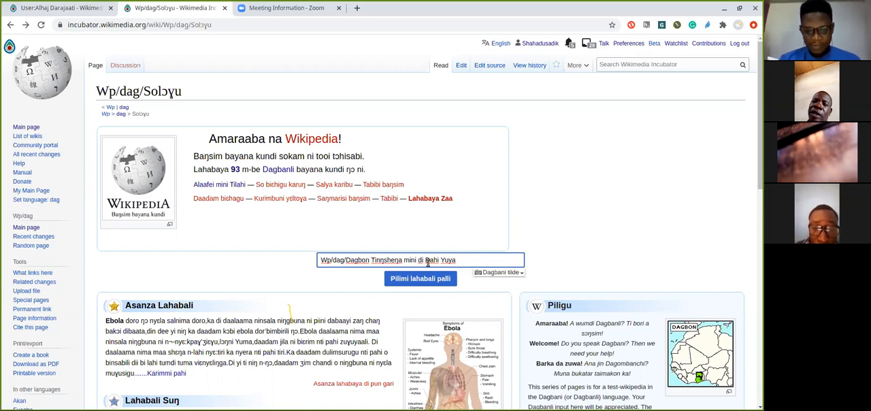
{"action": "key", "text": "BackSpace"}
{"action": "type", "text": "d"}
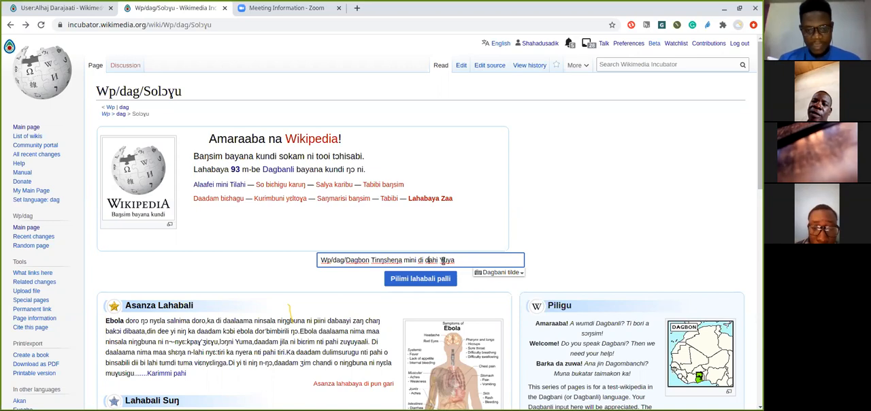
{"action": "key", "text": "BackSpace"}
{"action": "type", "text": "D"}
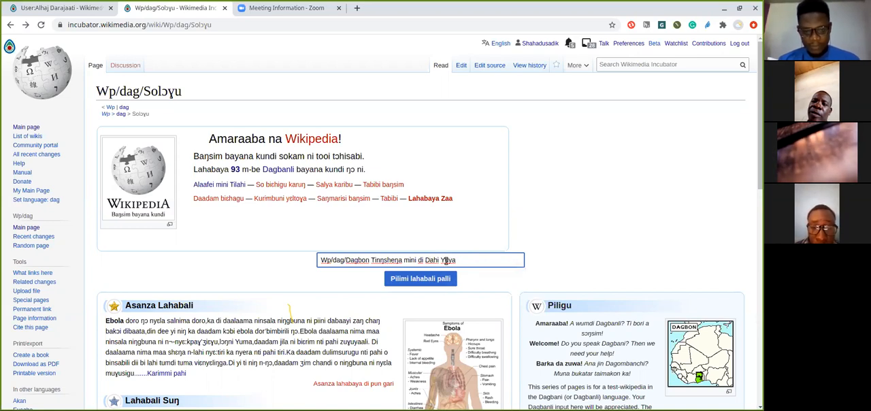
Change the title's last word to lowercase "yuya" and start creating the page "Wp/dag/Dagbon Tinŋsheŋa mini di Dahi yuya"
{"action": "left_click", "coordinate": [446, 261]}
{"action": "key", "text": "BackSpace"}
{"action": "type", "text": "y"}
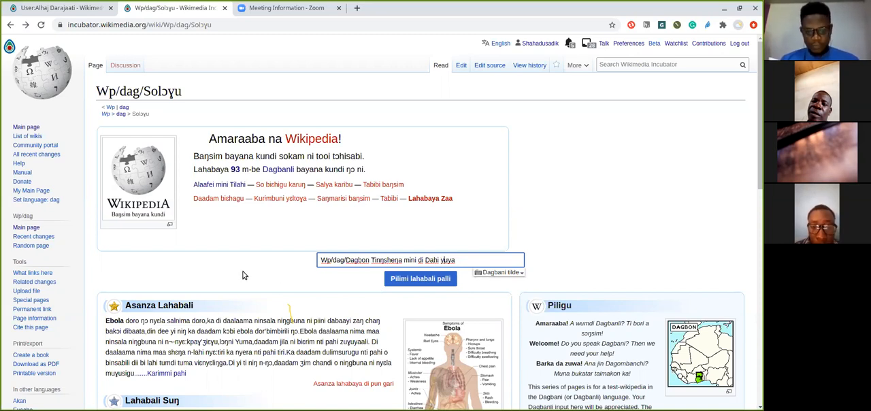
{"action": "left_click", "coordinate": [243, 275]}
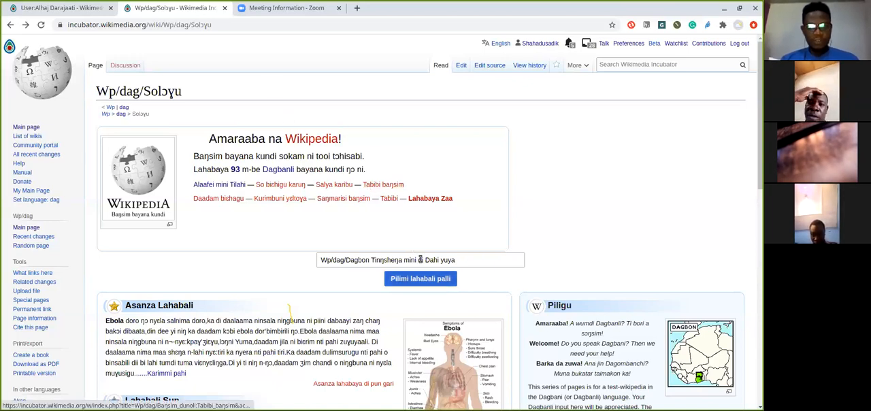
{"action": "left_click", "coordinate": [424, 279]}
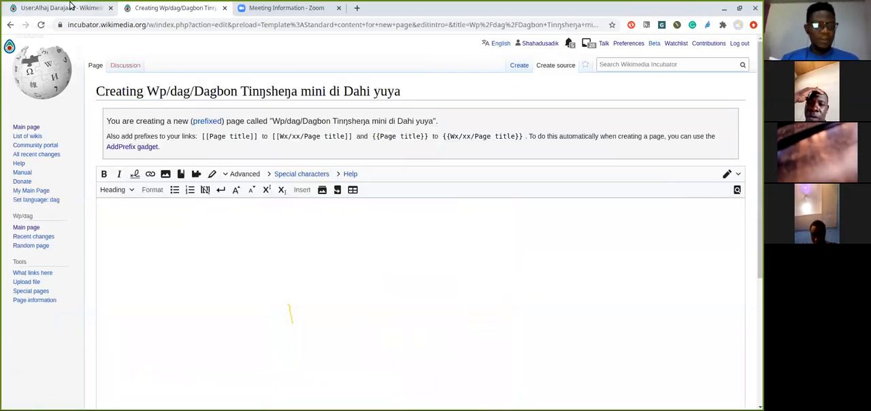
Copy the list from "Korili-----Nakpali" to "Tamale---Kpihini" on the contributor's user page into the new article's body
{"action": "left_click", "coordinate": [70, 7]}
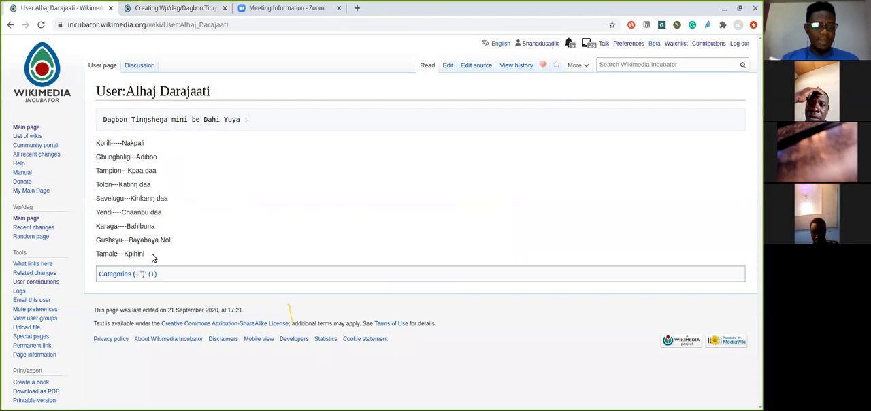
{"action": "left_click_drag", "start_coordinate": [151, 256], "coordinate": [94, 143]}
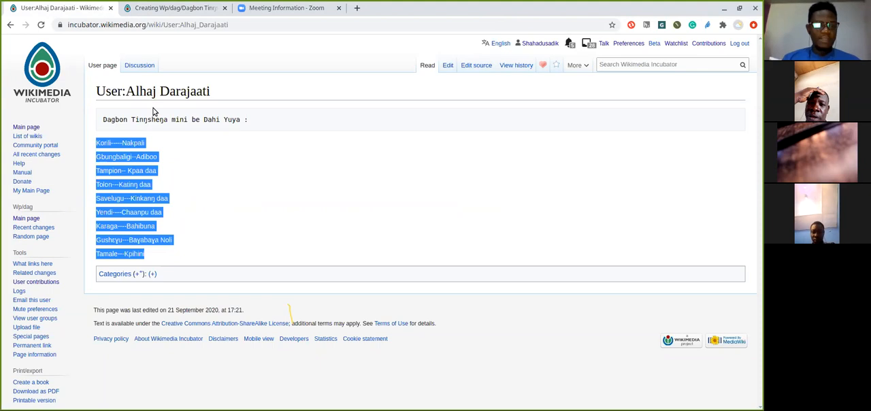
{"action": "left_click", "coordinate": [182, 8]}
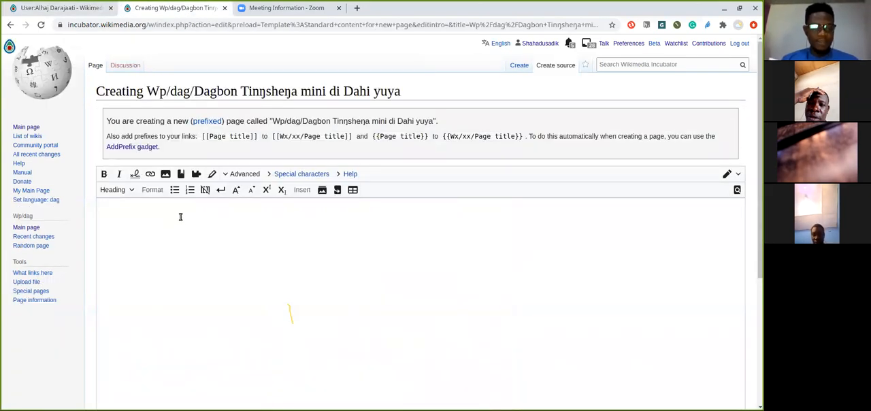
{"action": "type", "text": "Korili-----Nakpali  Gbungbaligi--Adiboo  Tampion-- Kpaa daa  Tolon---Katinŋ daa  Savelugu---Kinkanŋ daa  Yendi----Chaanpu daa  Karaga----Bahibuna  Gushɛgu---Bagabaɣa Noli  Tamale---Kpihini"}
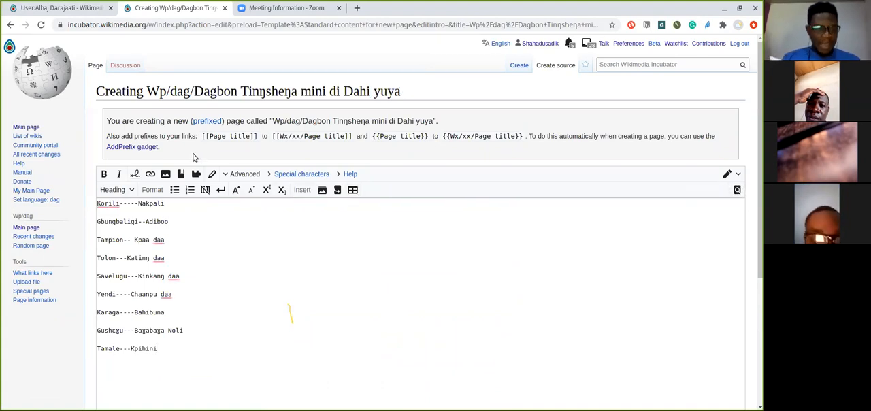
{"action": "left_click", "coordinate": [203, 219]}
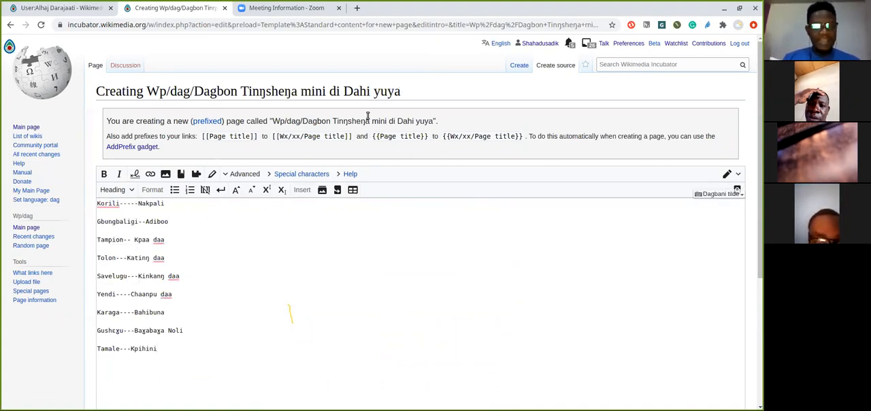
Copy "Dagbon Tinŋsheŋa mini di Dahi yuya" from the page title and insert it above the list, followed by a blank line
{"action": "left_click_drag", "start_coordinate": [406, 97], "coordinate": [197, 89]}
{"action": "key", "text": "ctrl+c"}
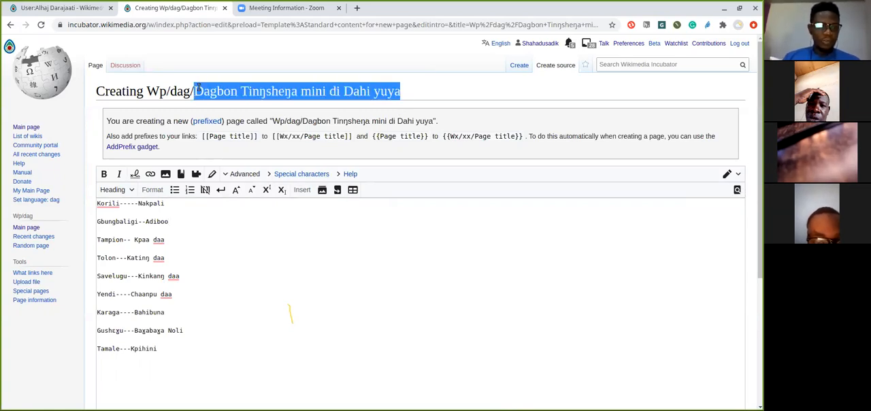
{"action": "left_click", "coordinate": [181, 214]}
{"action": "left_click", "coordinate": [98, 202]}
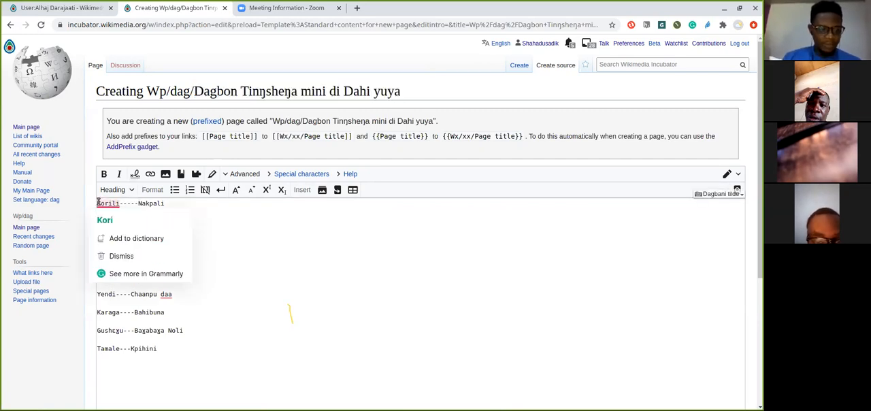
{"action": "key", "text": "Return"}
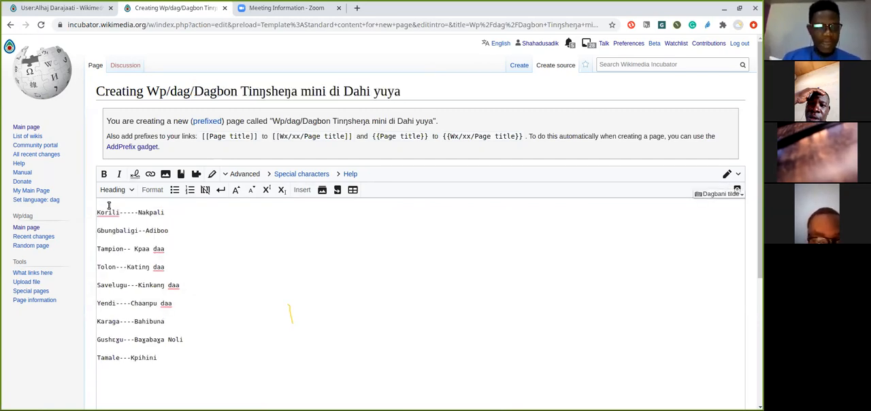
{"action": "key", "text": "ctrl+v"}
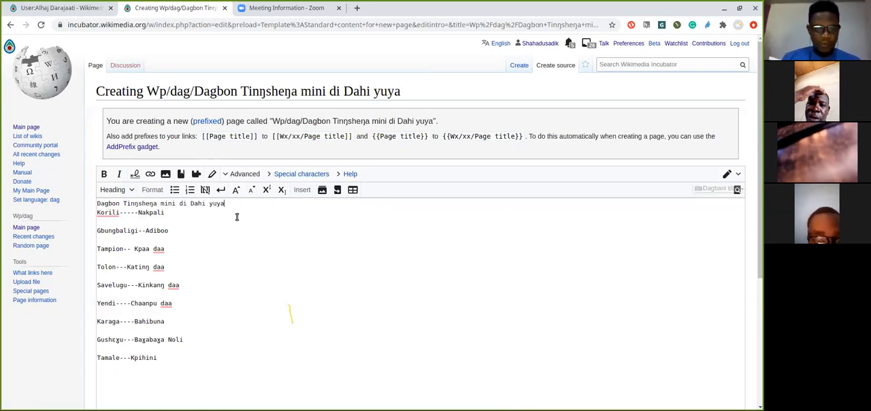
{"action": "key", "text": "Return"}
{"action": "left_click_drag", "start_coordinate": [164, 221], "coordinate": [174, 203]}
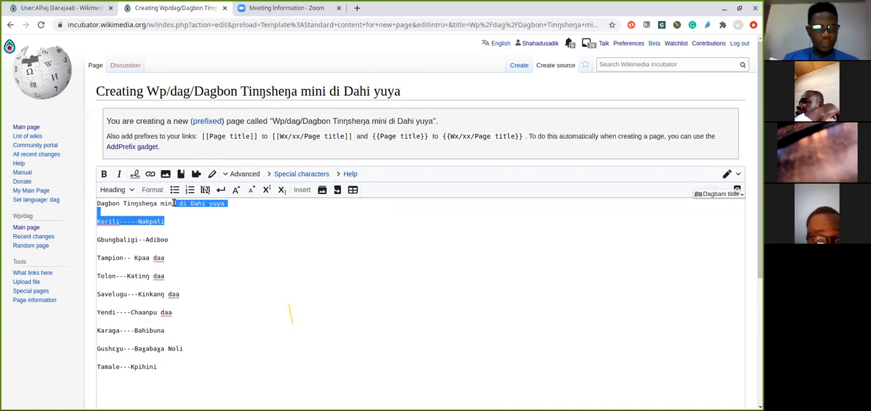
{"action": "left_click", "coordinate": [174, 203]}
{"action": "key", "text": "shift+Right"}
{"action": "triple_click", "coordinate": [175, 203]}
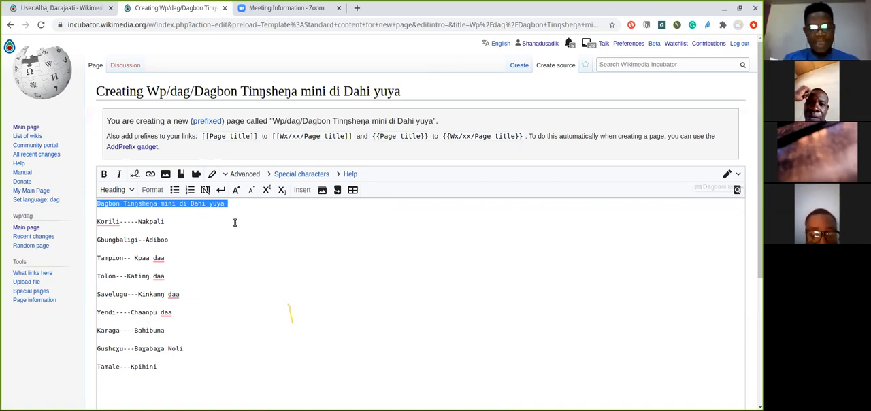
{"action": "left_click", "coordinate": [113, 190]}
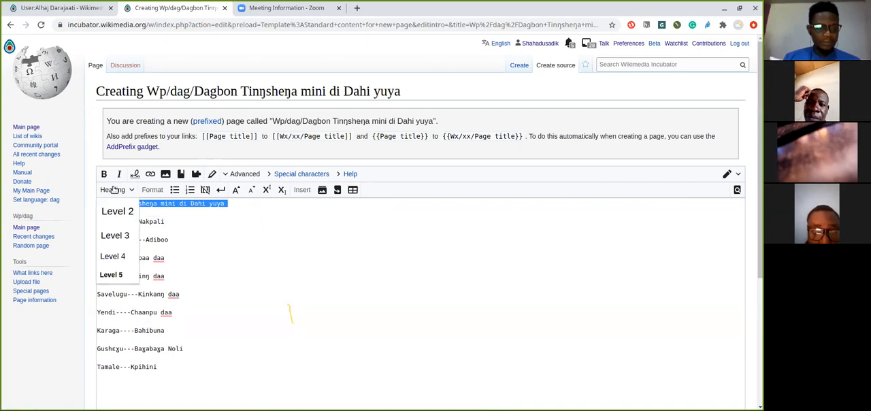
{"action": "left_click", "coordinate": [361, 258]}
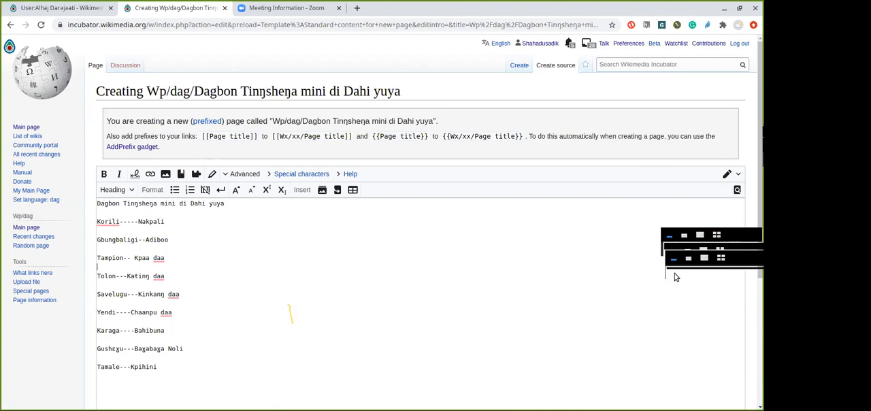
Switch the new article from source editing to visual editing and dismiss the notice about the switch
{"action": "left_click", "coordinate": [309, 292]}
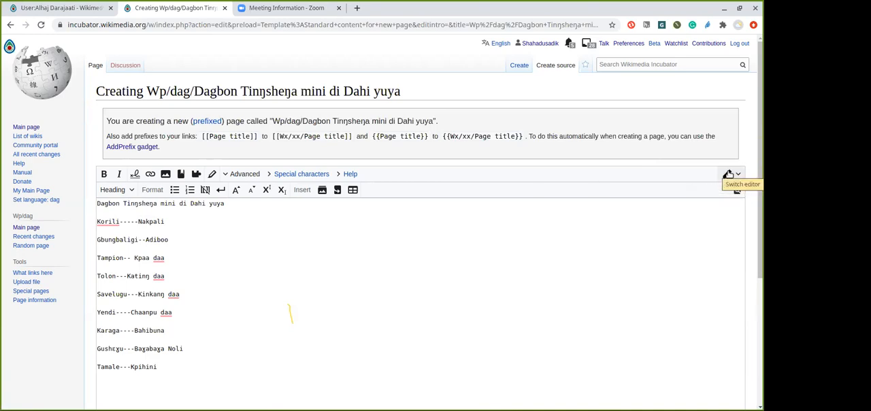
{"action": "left_click", "coordinate": [728, 174]}
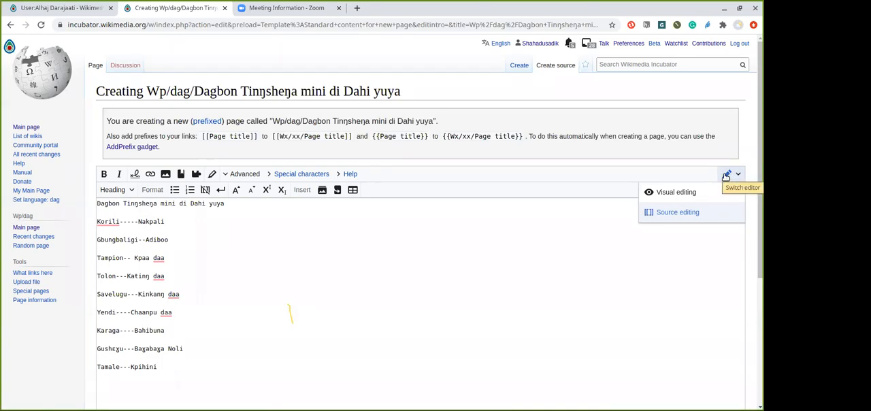
{"action": "left_click", "coordinate": [675, 192]}
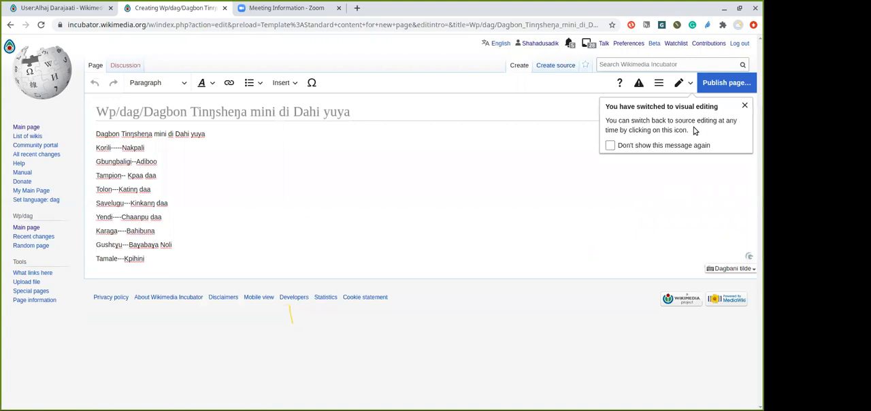
{"action": "left_click", "coordinate": [745, 107]}
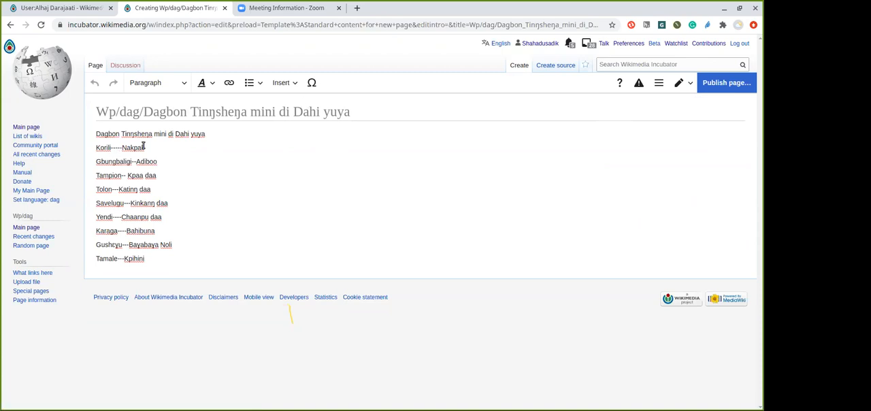
Format the first line, "Dagbon Tinŋsheŋa mini di Dahi yuya", as a Heading
{"action": "left_click_drag", "start_coordinate": [206, 134], "coordinate": [99, 129]}
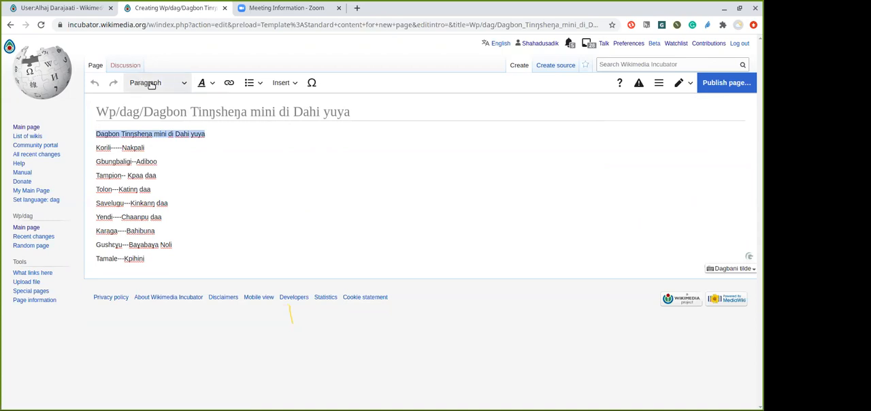
{"action": "left_click", "coordinate": [184, 86]}
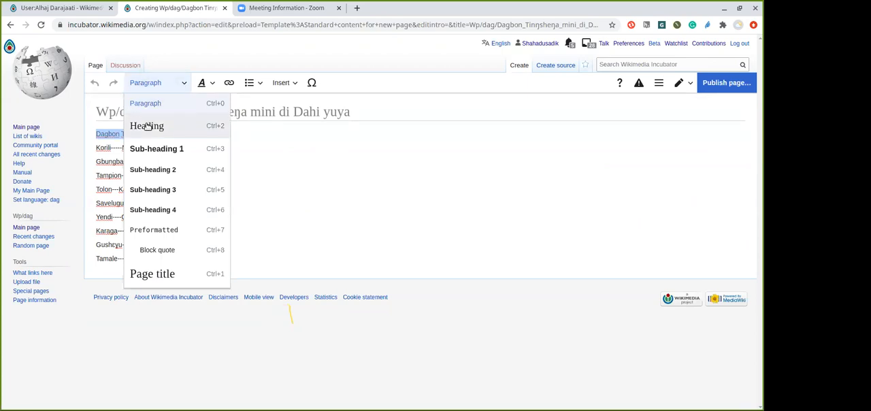
{"action": "left_click", "coordinate": [147, 126]}
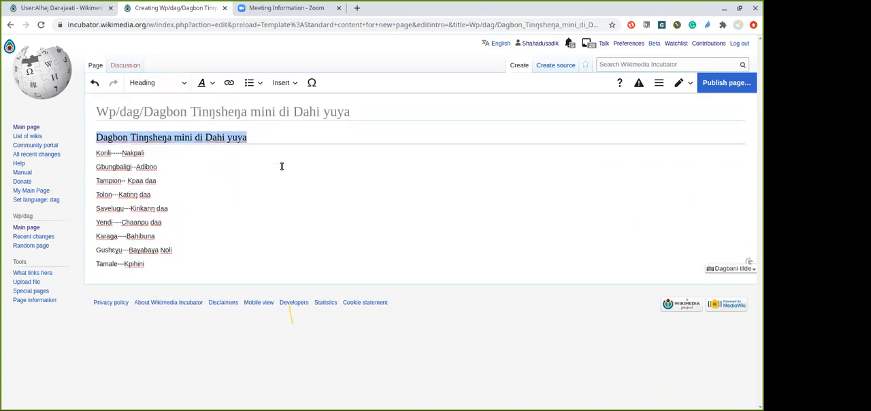
{"action": "left_click", "coordinate": [249, 136]}
{"action": "key", "text": "shift+Home"}
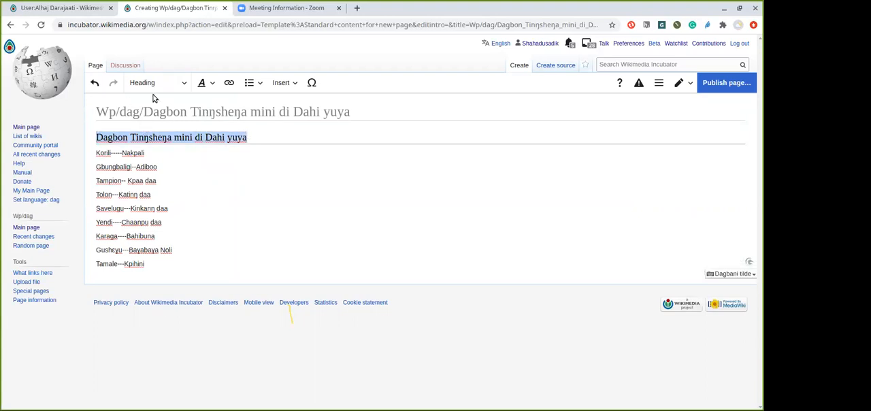
{"action": "left_click", "coordinate": [181, 83]}
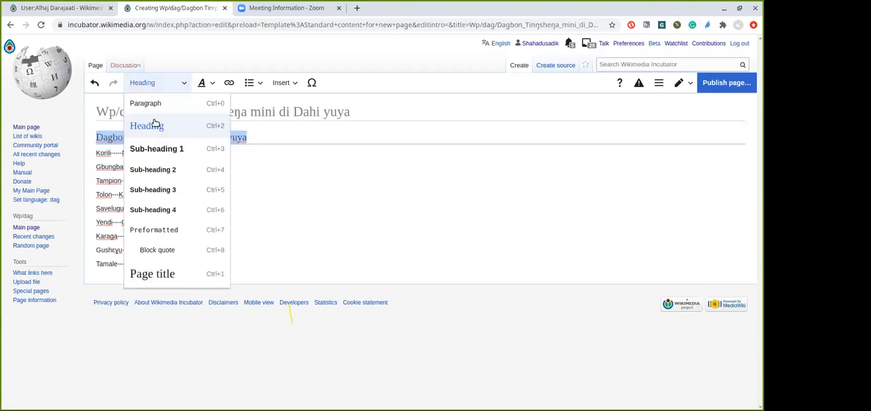
{"action": "left_click", "coordinate": [155, 125]}
{"action": "left_click", "coordinate": [240, 177]}
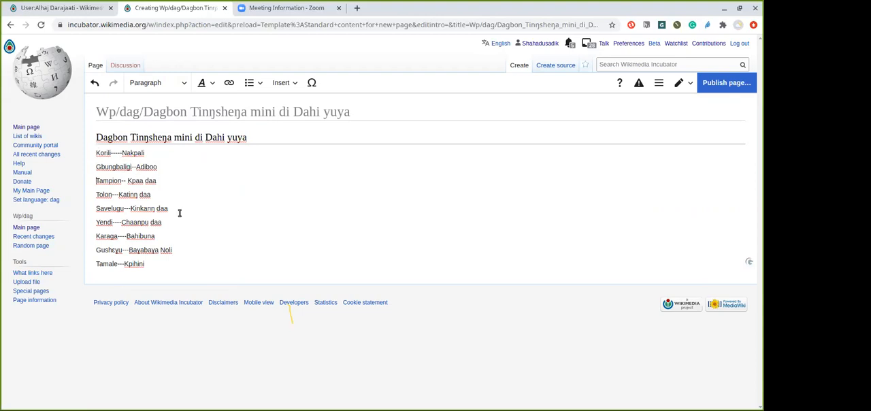
Turn the lines from Korili to Tamale under the heading into a bullet list
{"action": "left_click_drag", "start_coordinate": [152, 263], "coordinate": [95, 150]}
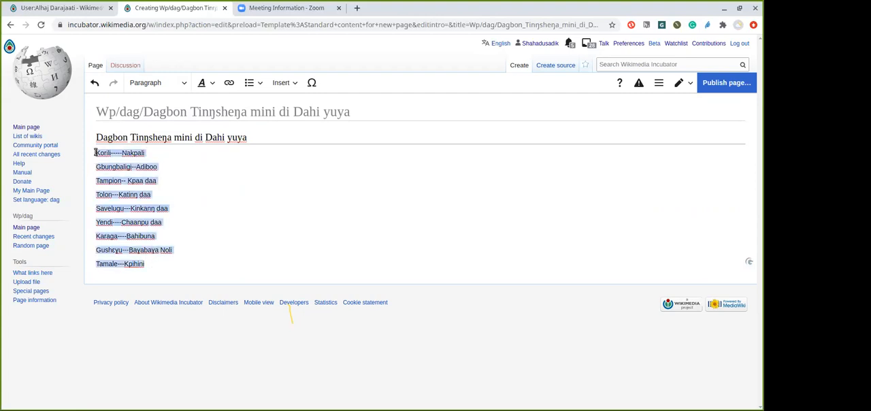
{"action": "left_click", "coordinate": [259, 83]}
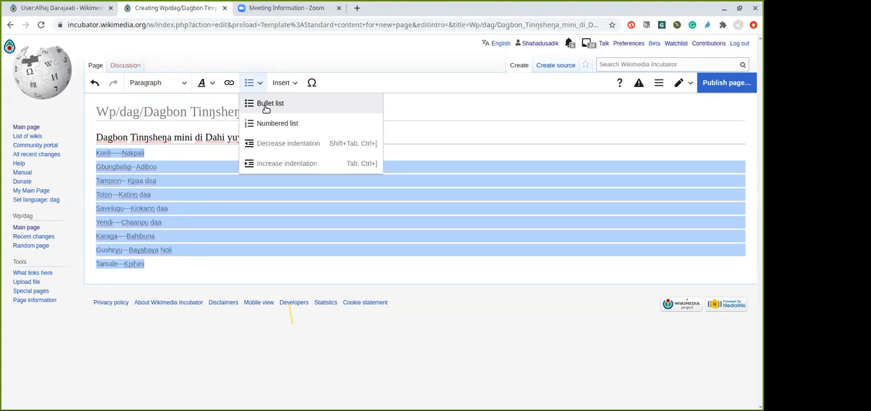
{"action": "left_click", "coordinate": [265, 107]}
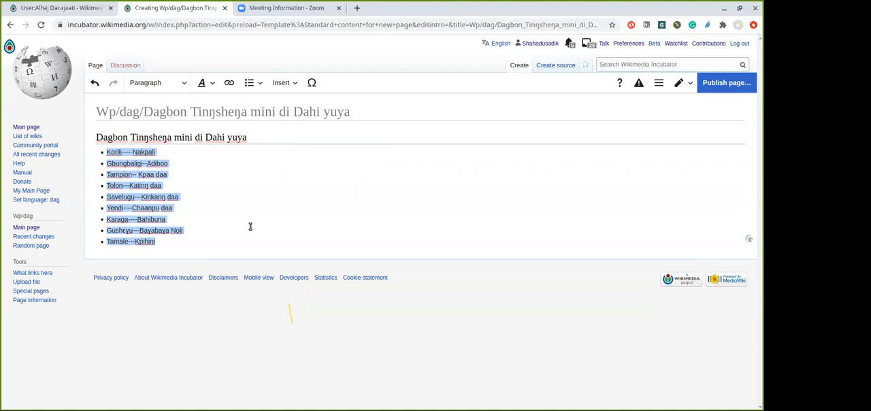
{"action": "left_click", "coordinate": [250, 227]}
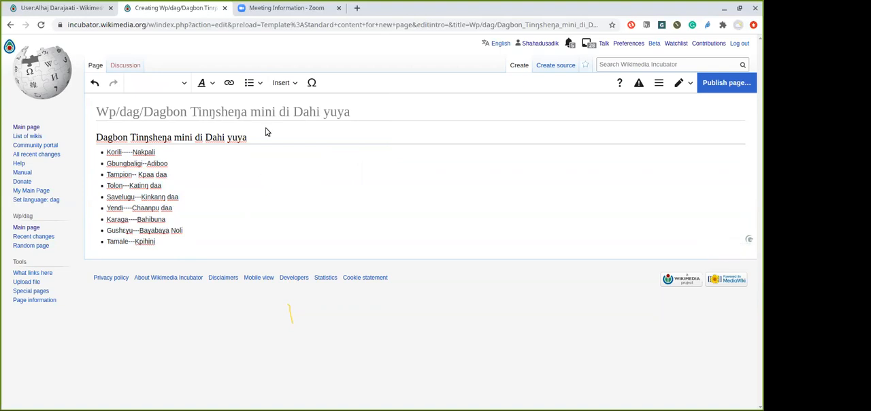
Delete the hyphens between the town and market names in the Korili, Gbungbaligi and Tampion bullets
{"action": "left_click", "coordinate": [134, 151]}
{"action": "key", "text": "BackSpace"}
{"action": "key", "text": "BackSpace"}
{"action": "key", "text": "BackSpace"}
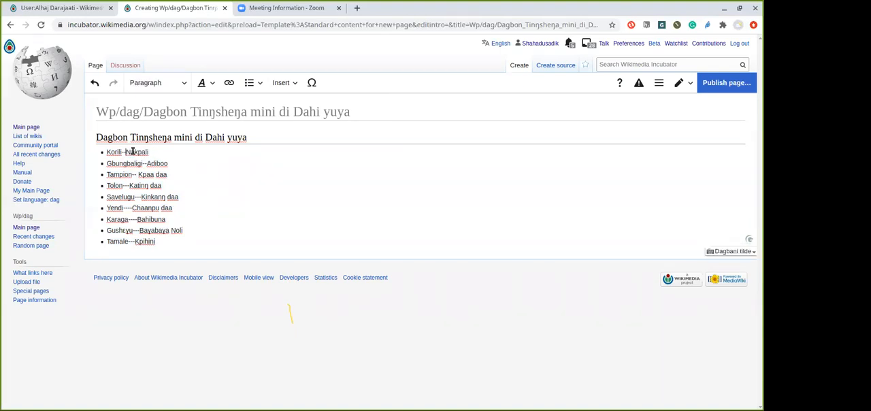
{"action": "key", "text": "BackSpace"}
{"action": "left_click", "coordinate": [149, 164]}
{"action": "key", "text": "BackSpace"}
{"action": "key", "text": "BackSpace"}
{"action": "left_click", "coordinate": [139, 174]}
{"action": "key", "text": "BackSpace"}
{"action": "key", "text": "BackSpace"}
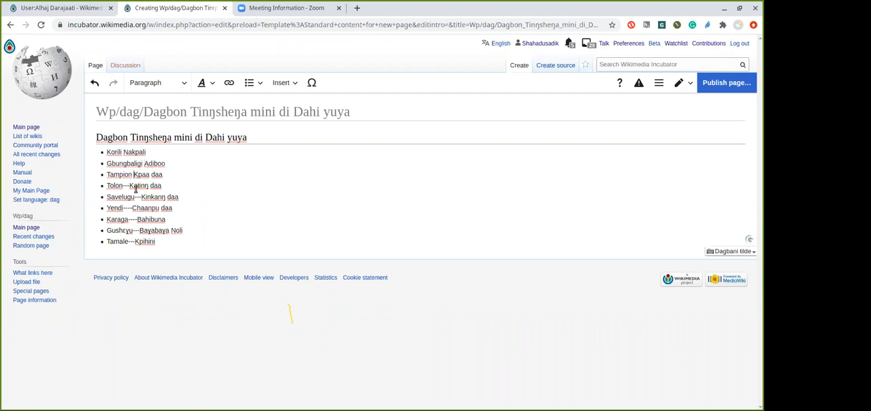
Insert a single spaced hyphen between the two names in the Korili, Gbungbaligi and Tampion bullets
{"action": "left_click", "coordinate": [125, 152]}
{"action": "type", "text": "-"}
{"action": "left_click", "coordinate": [145, 163]}
{"action": "type", "text": "-"}
{"action": "left_click", "coordinate": [135, 175]}
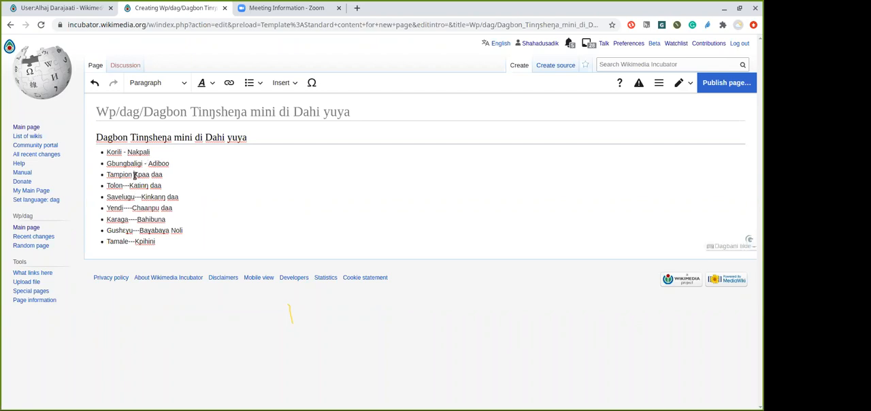
{"action": "type", "text": "-"}
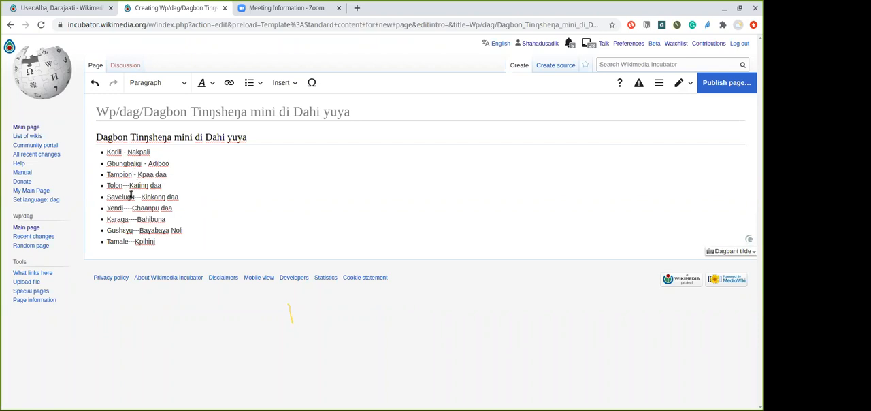
Replace the triple hyphens in the Tolon and Savelugu bullets with a single spaced hyphen
{"action": "left_click", "coordinate": [129, 186]}
{"action": "key", "text": "BackSpace"}
{"action": "key", "text": "BackSpace"}
{"action": "key", "text": "BackSpace"}
{"action": "type", "text": "-"}
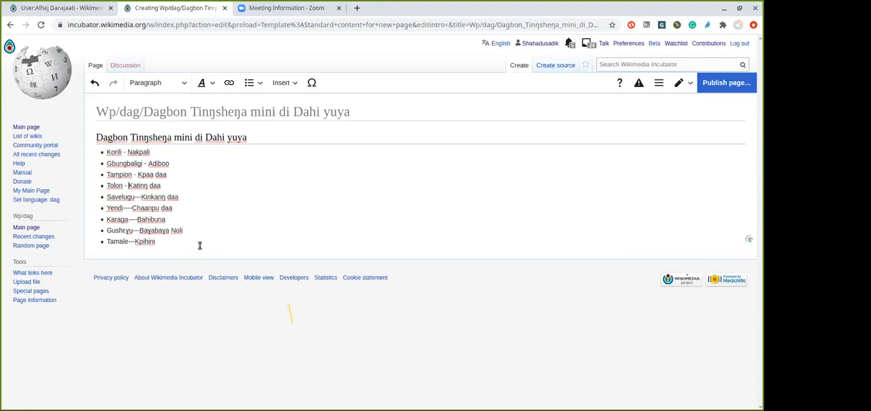
{"action": "left_click", "coordinate": [138, 197]}
{"action": "key", "text": "BackSpace"}
{"action": "key", "text": "BackSpace"}
{"action": "key", "text": "BackSpace"}
{"action": "type", "text": "-"}
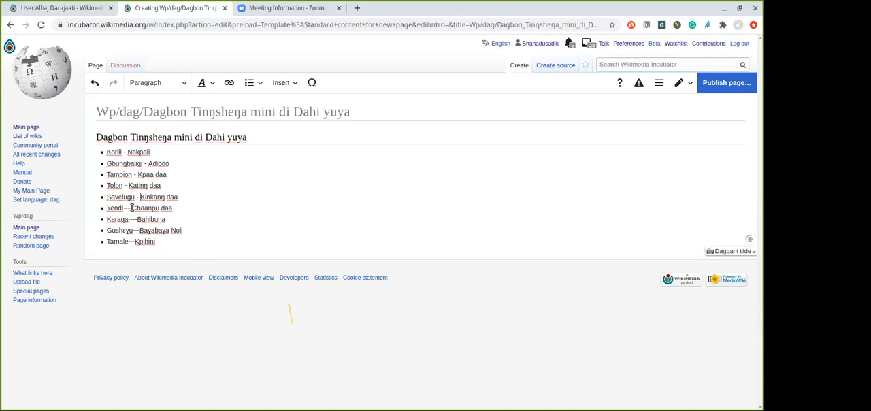
Replace the hyphen runs in the Yendi and Karaga bullets with a single spaced hyphen, keeping "Bahibuna" intact
{"action": "left_click", "coordinate": [132, 208]}
{"action": "key", "text": "BackSpace"}
{"action": "key", "text": "BackSpace"}
{"action": "key", "text": "BackSpace"}
{"action": "type", "text": "-"}
{"action": "left_click", "coordinate": [139, 219]}
{"action": "key", "text": "BackSpace"}
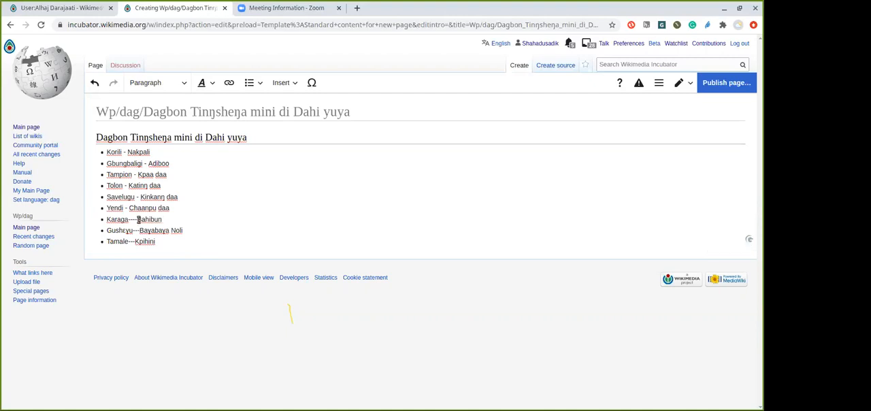
{"action": "left_click", "coordinate": [93, 83]}
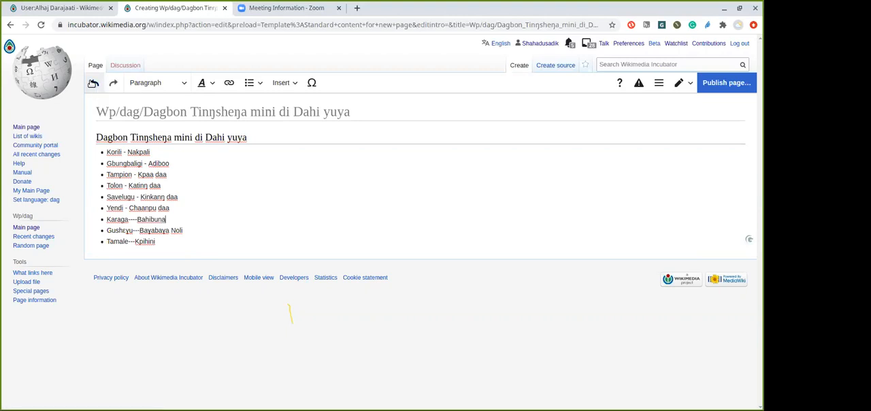
{"action": "left_click", "coordinate": [137, 219]}
{"action": "key", "text": "BackSpace"}
{"action": "key", "text": "BackSpace"}
{"action": "key", "text": "BackSpace"}
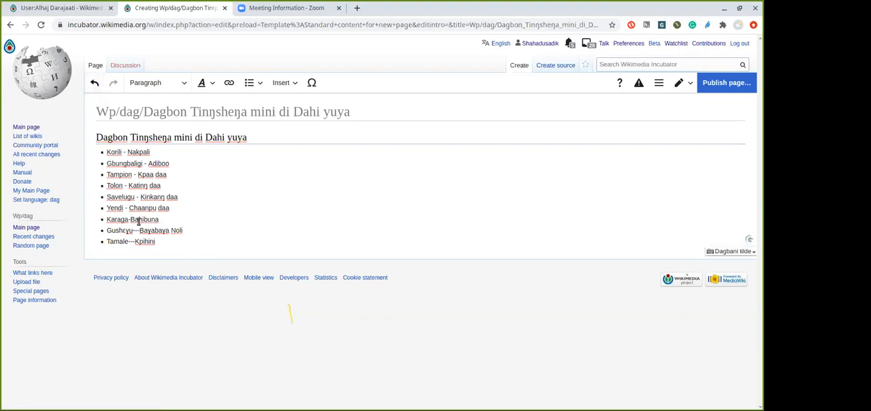
{"action": "key", "text": "BackSpace"}
{"action": "type", "text": "-"}
Replace the triple hyphens in the Gushɛɣu and Tamale bullets with a single spaced hyphen
{"action": "left_click", "coordinate": [140, 230]}
{"action": "key", "text": "BackSpace"}
{"action": "key", "text": "BackSpace"}
{"action": "key", "text": "BackSpace"}
{"action": "type", "text": "-"}
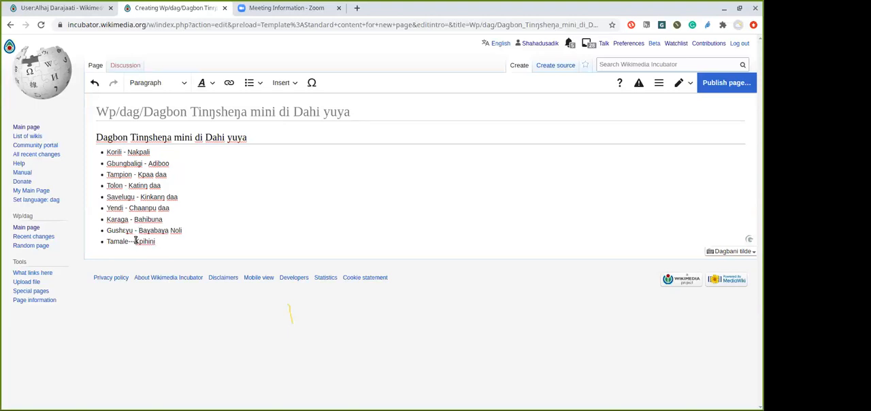
{"action": "left_click", "coordinate": [135, 241]}
{"action": "key", "text": "BackSpace"}
{"action": "key", "text": "BackSpace"}
{"action": "key", "text": "BackSpace"}
{"action": "type", "text": "-"}
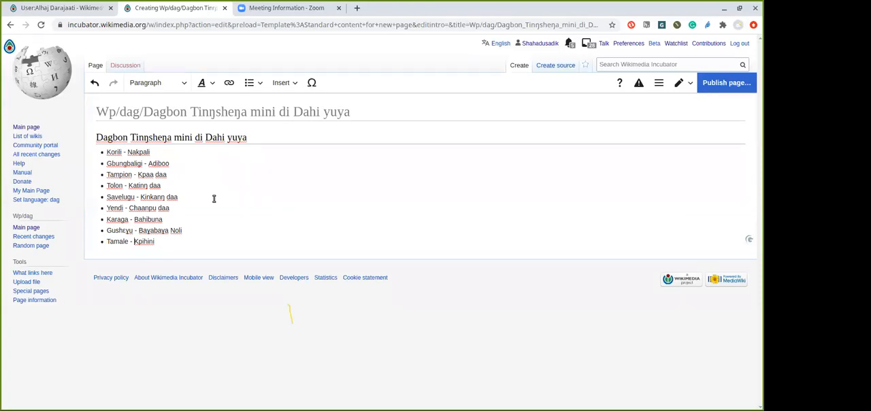
Make the town names Korili and Gbungbaligi bold in the first two bullets
{"action": "left_click", "coordinate": [120, 152]}
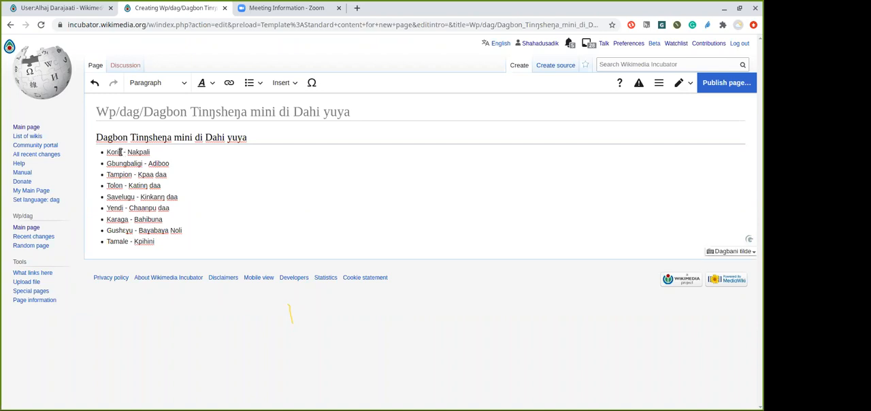
{"action": "left_click_drag", "start_coordinate": [122, 152], "coordinate": [108, 151]}
{"action": "left_click", "coordinate": [210, 87]}
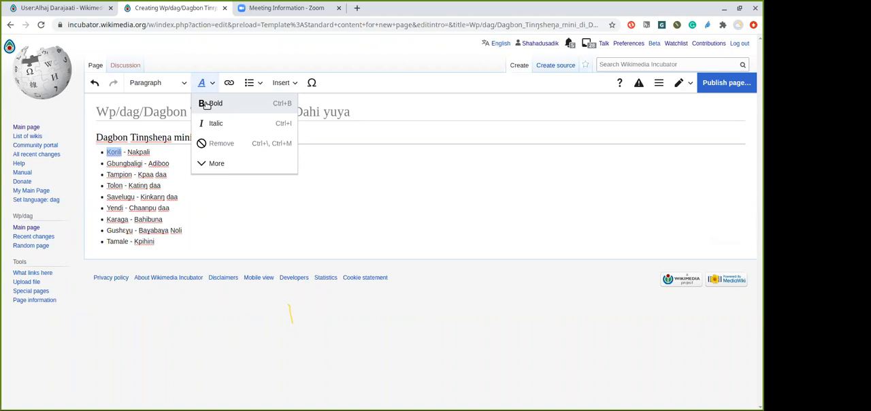
{"action": "left_click", "coordinate": [208, 104]}
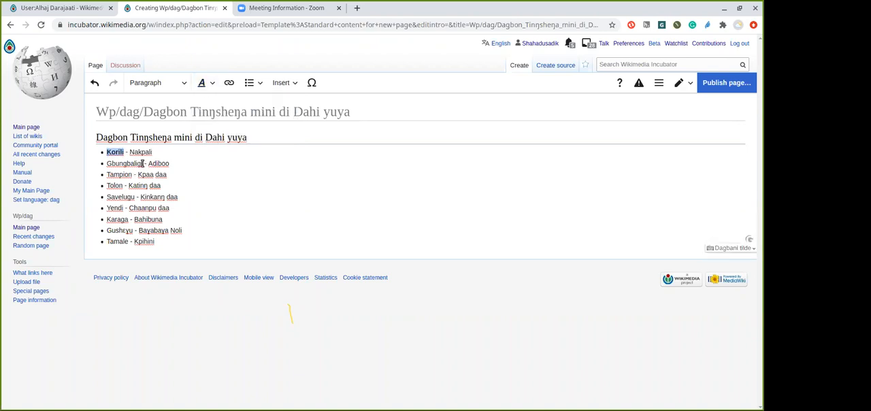
{"action": "left_click_drag", "start_coordinate": [142, 164], "coordinate": [106, 160]}
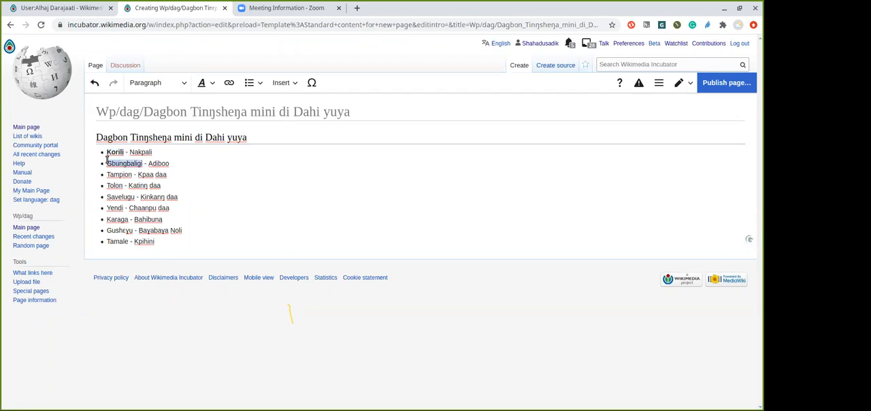
{"action": "left_click", "coordinate": [208, 85]}
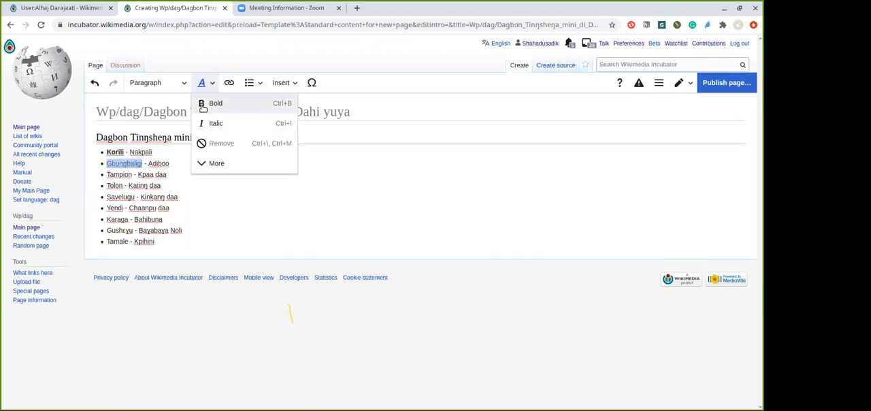
{"action": "left_click", "coordinate": [203, 105]}
Make the town names Tampion and Tolon bold in the third and fourth bullets
{"action": "left_click_drag", "start_coordinate": [131, 176], "coordinate": [107, 175]}
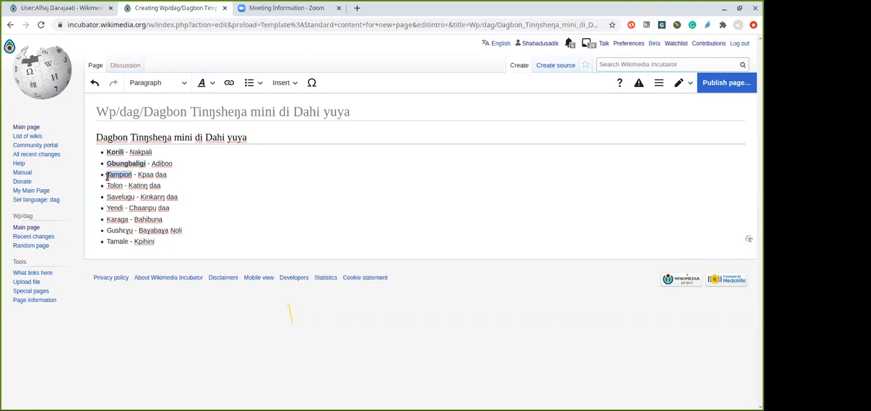
{"action": "left_click", "coordinate": [209, 85]}
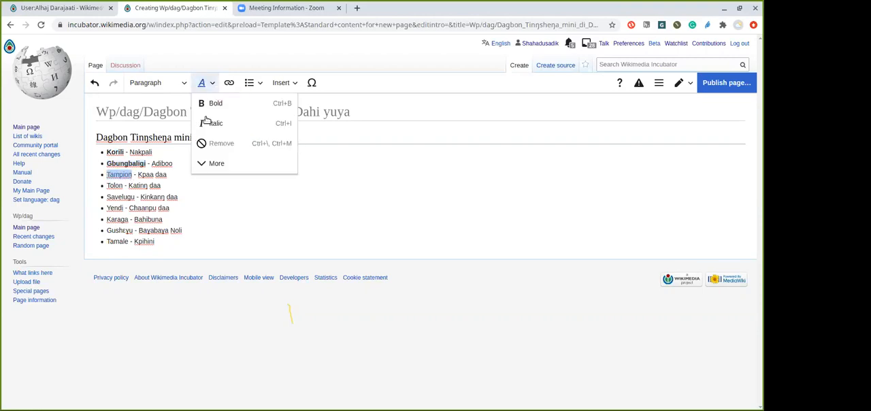
{"action": "left_click", "coordinate": [210, 105]}
{"action": "left_click_drag", "start_coordinate": [123, 185], "coordinate": [106, 185]}
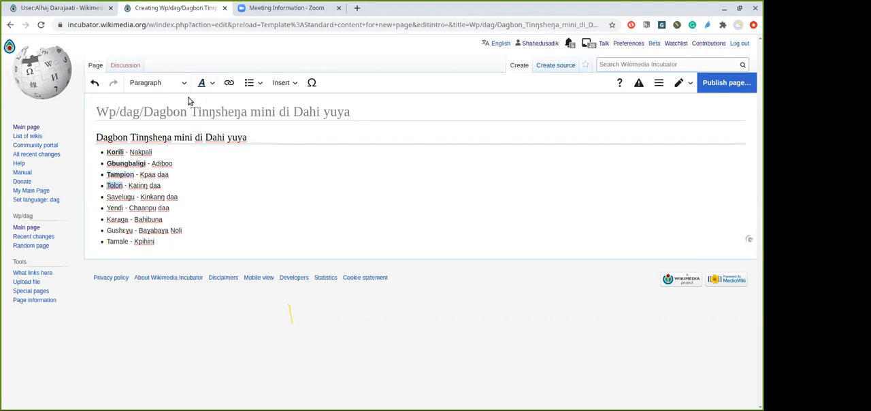
{"action": "left_click", "coordinate": [213, 83]}
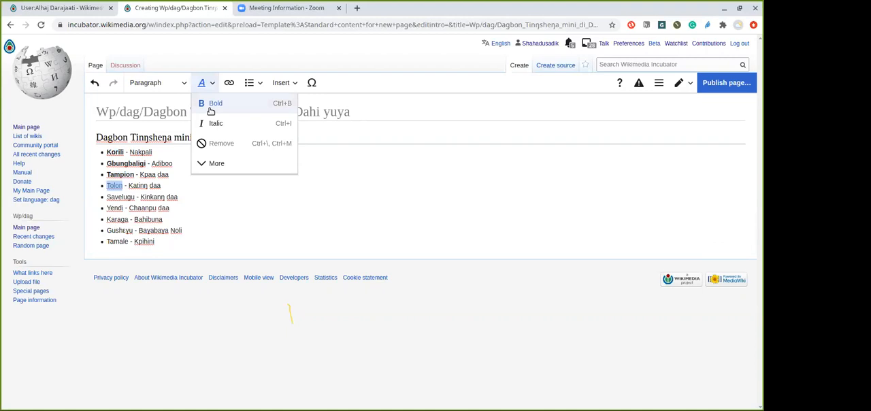
{"action": "left_click", "coordinate": [210, 105]}
Make the town names Savelugu and Yendi bold in their bullets, leaving the market names in regular weight
{"action": "left_click_drag", "start_coordinate": [134, 197], "coordinate": [106, 197]}
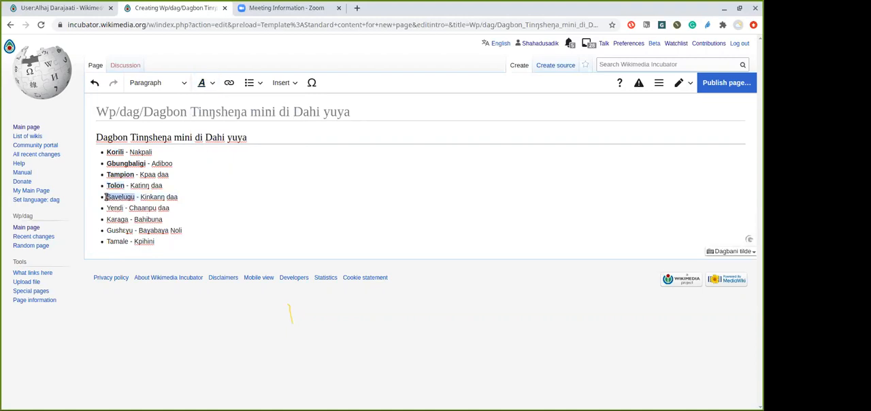
{"action": "left_click", "coordinate": [205, 83]}
{"action": "left_click", "coordinate": [203, 107]}
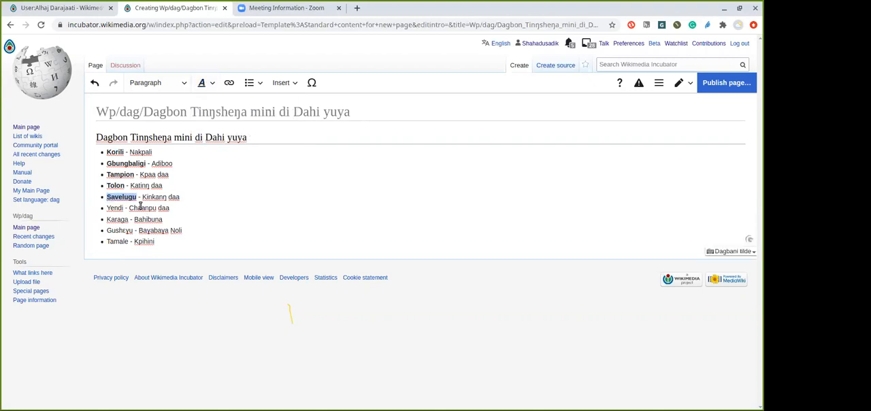
{"action": "left_click_drag", "start_coordinate": [123, 208], "coordinate": [106, 208]}
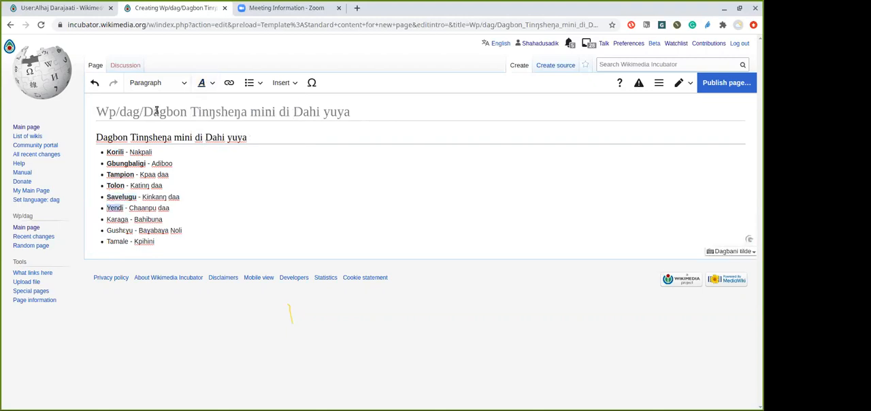
{"action": "left_click", "coordinate": [207, 83]}
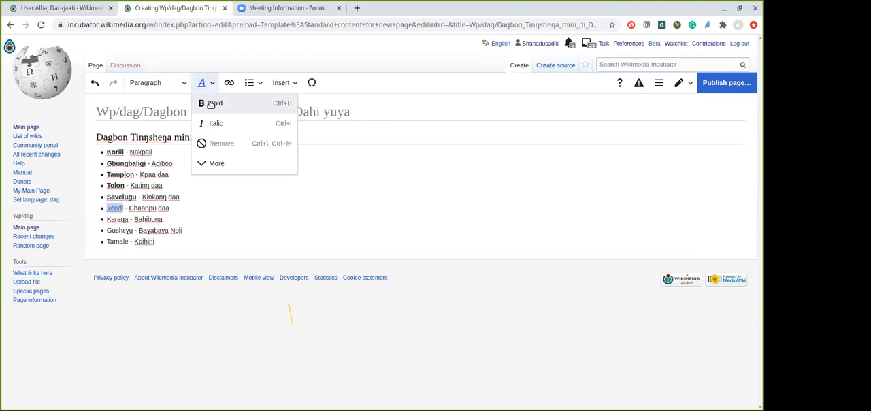
{"action": "left_click", "coordinate": [204, 103]}
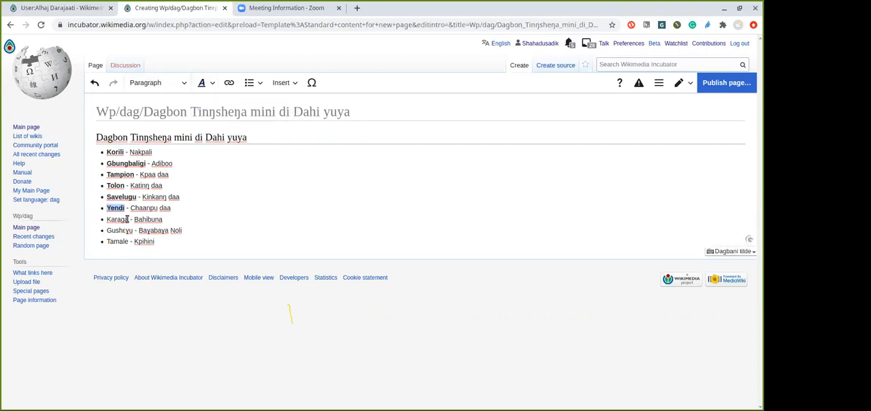
Apply bold to the town names Karaga and Gushɛɣu in the bulleted list
{"action": "double_click", "coordinate": [113, 219]}
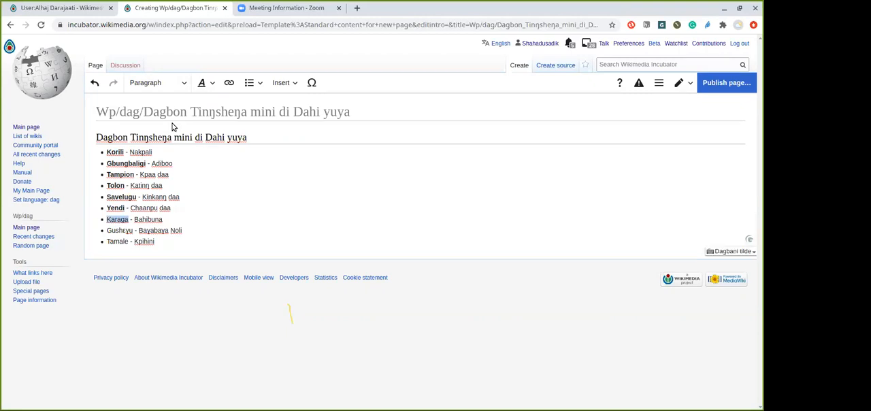
{"action": "left_click", "coordinate": [209, 84]}
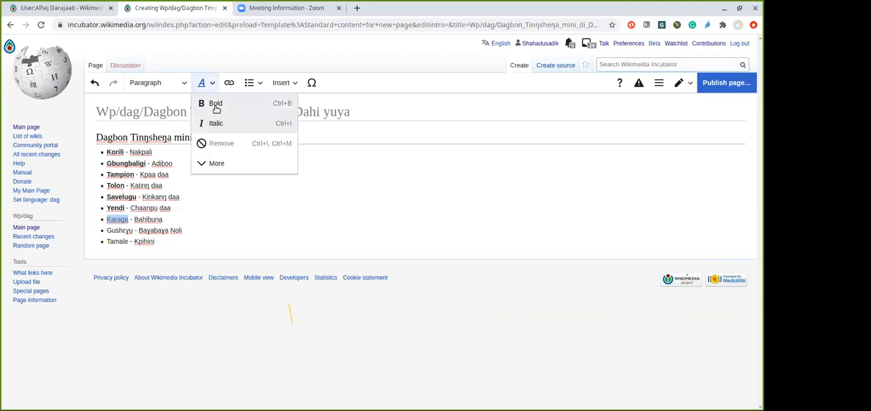
{"action": "left_click", "coordinate": [214, 105]}
{"action": "left_click", "coordinate": [132, 231]}
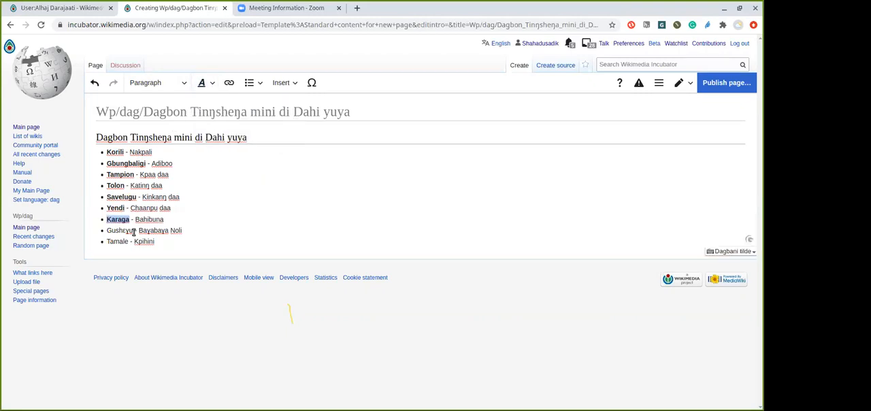
{"action": "double_click", "coordinate": [116, 230]}
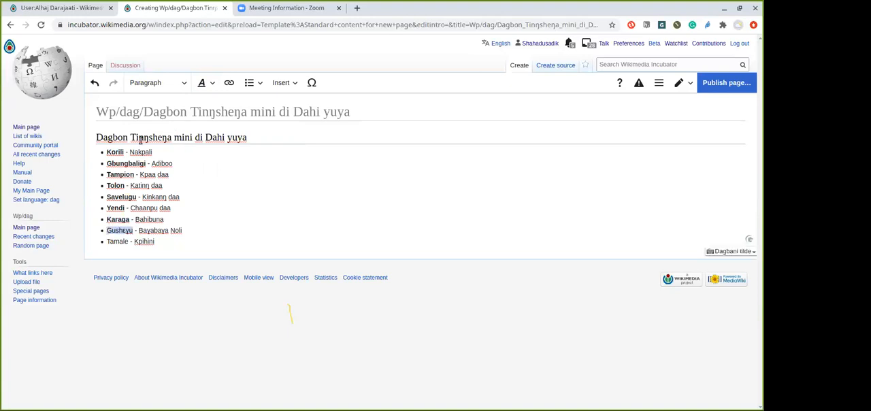
{"action": "left_click", "coordinate": [211, 85]}
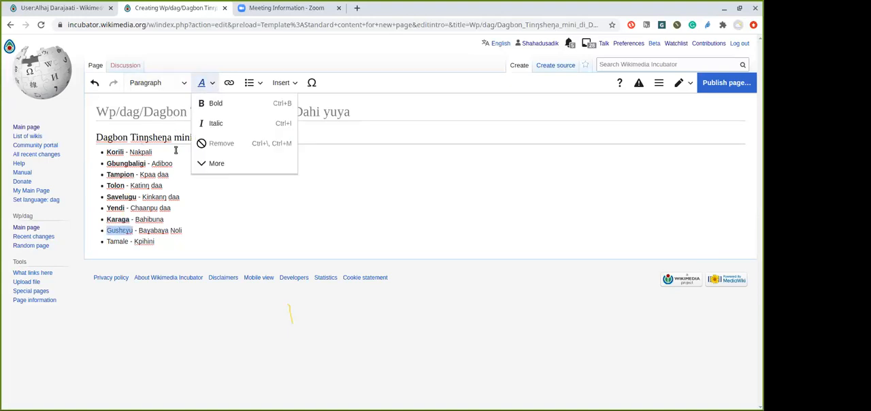
{"action": "left_click", "coordinate": [213, 106]}
Make the town name Tamale bold in the last bullet and clear the selection
{"action": "left_click", "coordinate": [127, 241]}
{"action": "double_click", "coordinate": [117, 241]}
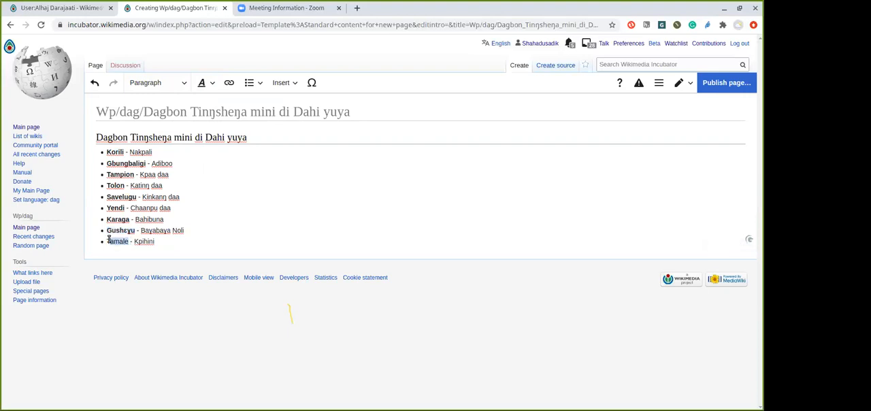
{"action": "left_click", "coordinate": [126, 240]}
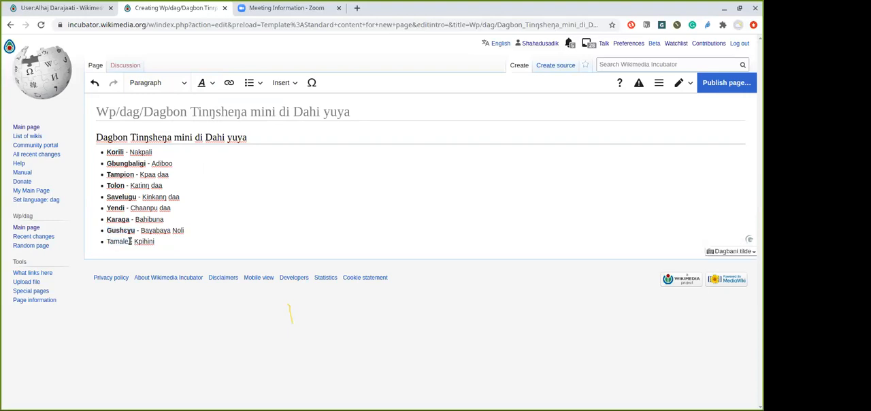
{"action": "left_click_drag", "start_coordinate": [129, 241], "coordinate": [106, 241]}
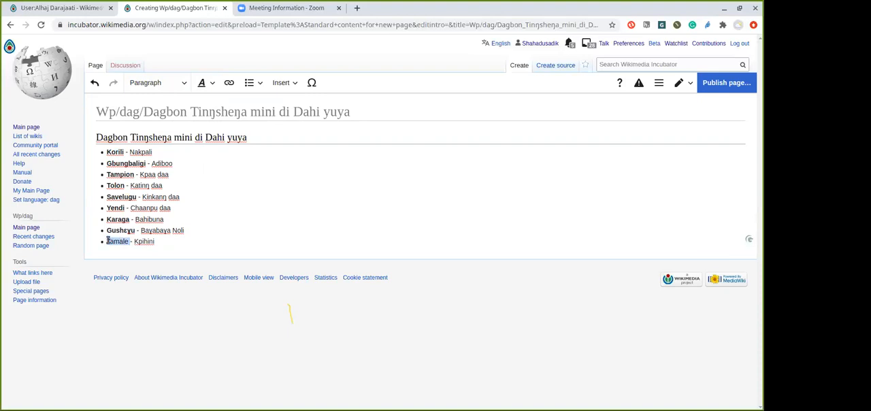
{"action": "left_click", "coordinate": [207, 85]}
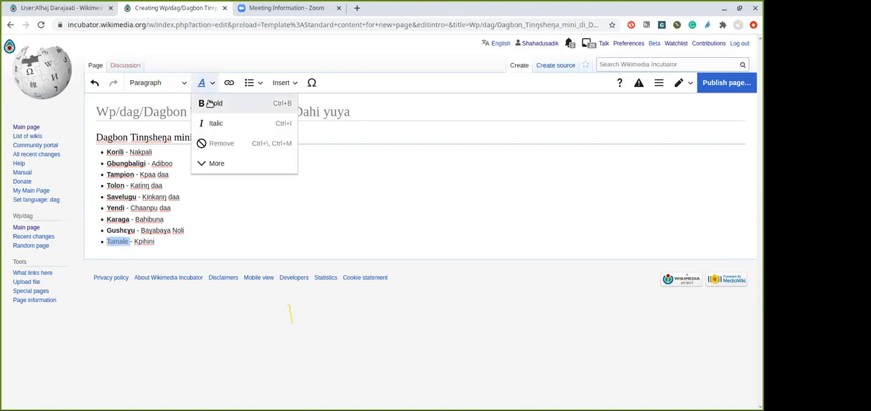
{"action": "left_click", "coordinate": [213, 104]}
{"action": "left_click", "coordinate": [211, 230]}
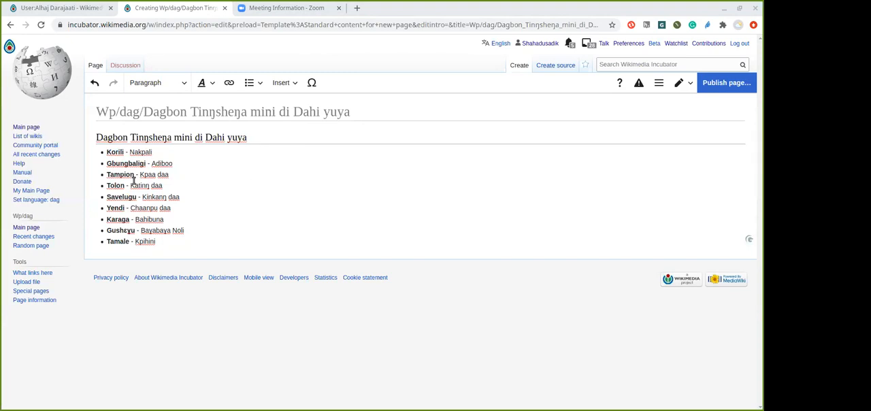
Add "(Naya)" in regular weight after the town name Yendi, before the hyphen and "Chaanpu daa"
{"action": "left_click", "coordinate": [125, 208]}
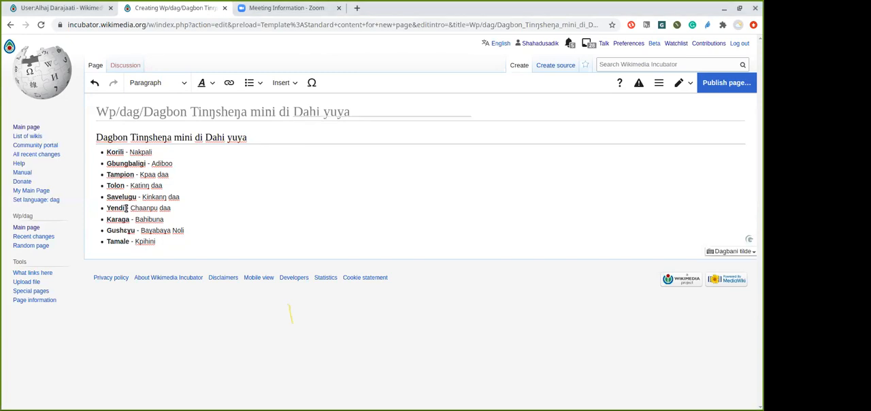
{"action": "type", "text": "(Naya"}
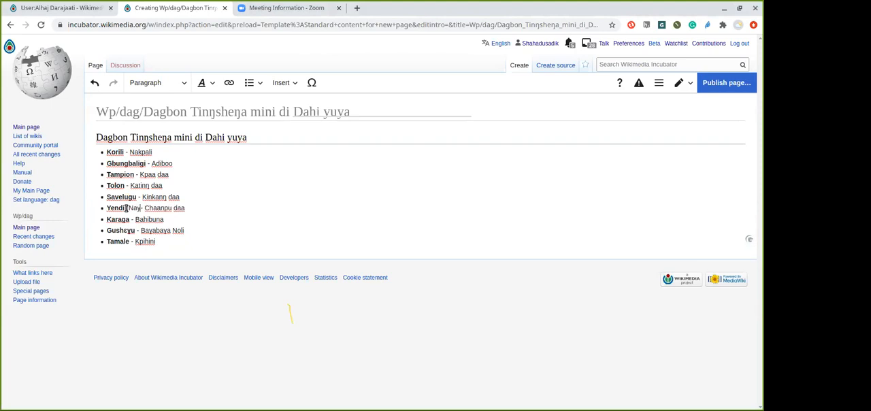
{"action": "type", "text": ")"}
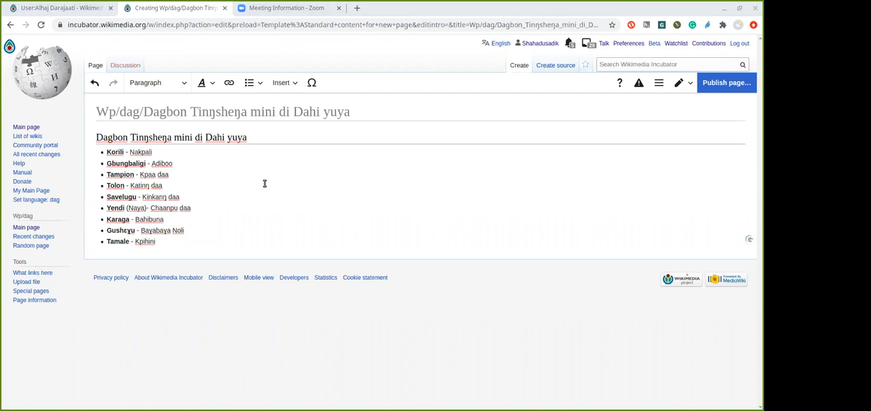
{"action": "left_click", "coordinate": [208, 239]}
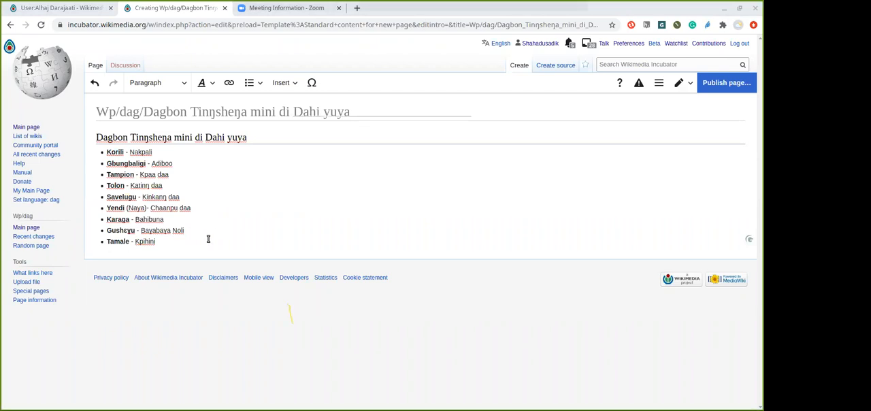
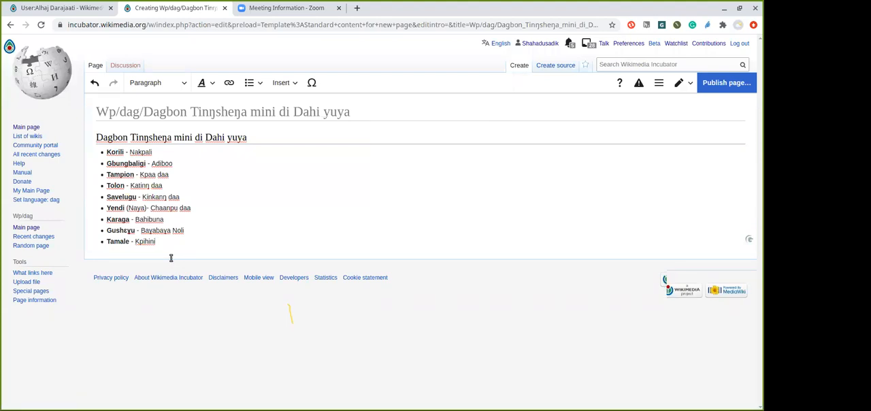
{"action": "key", "text": "Return"}
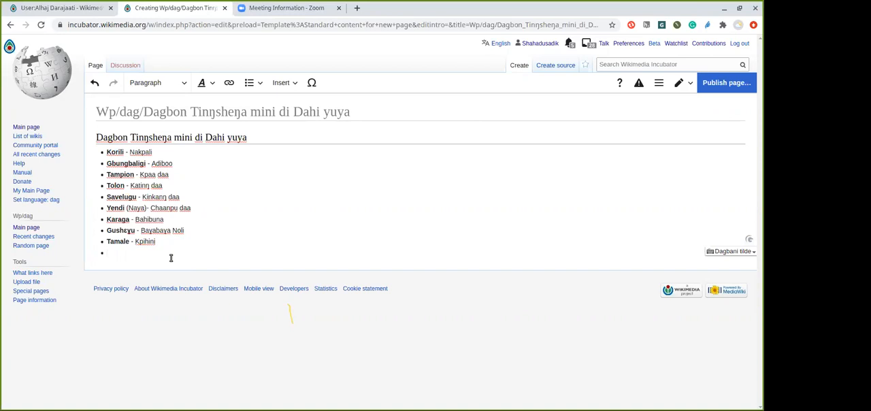
{"action": "key", "text": "BackSpace"}
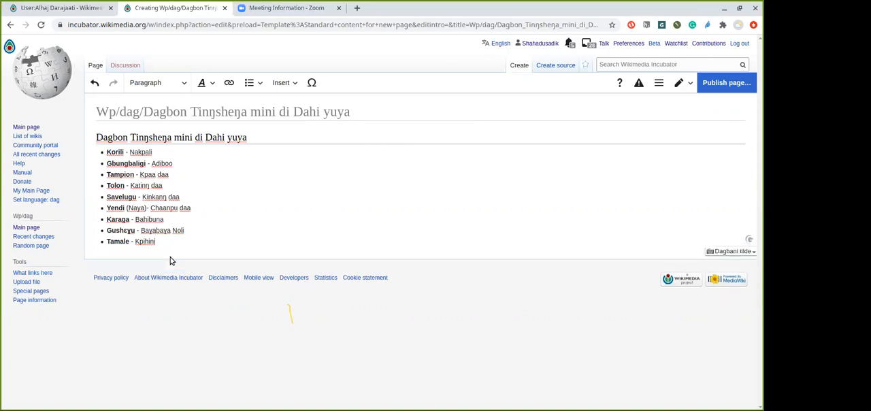
{"action": "left_click", "coordinate": [170, 260]}
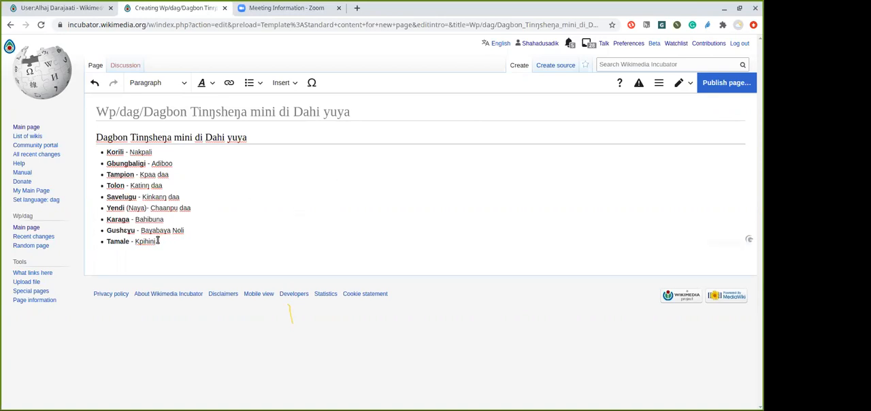
{"action": "left_click", "coordinate": [158, 240]}
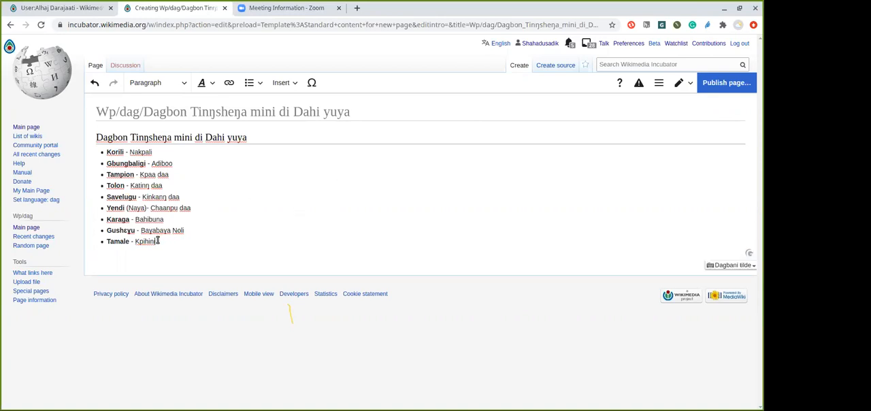
{"action": "left_click", "coordinate": [296, 82]}
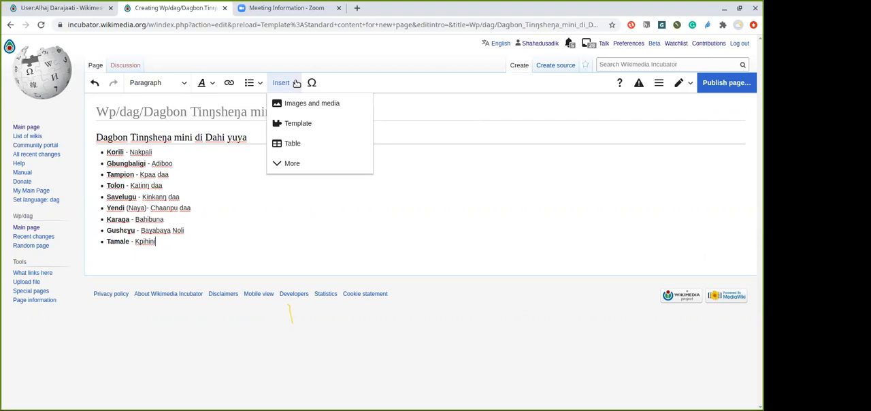
{"action": "left_click", "coordinate": [291, 166]}
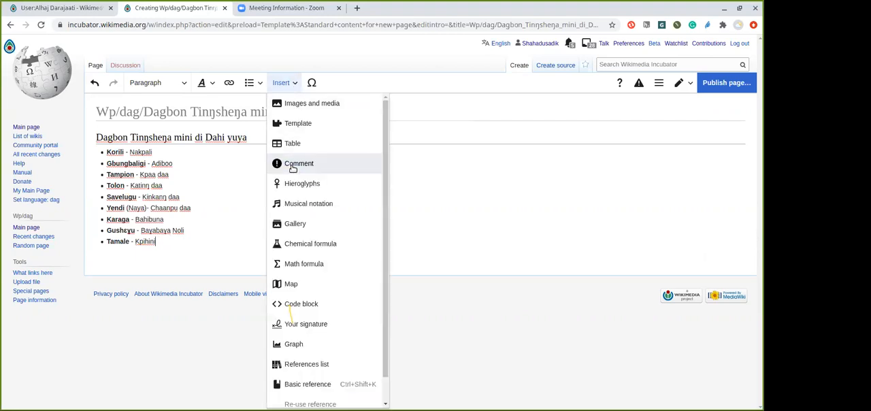
{"action": "scroll", "coordinate": [385, 156], "scroll_direction": "down", "scroll_amount": 1}
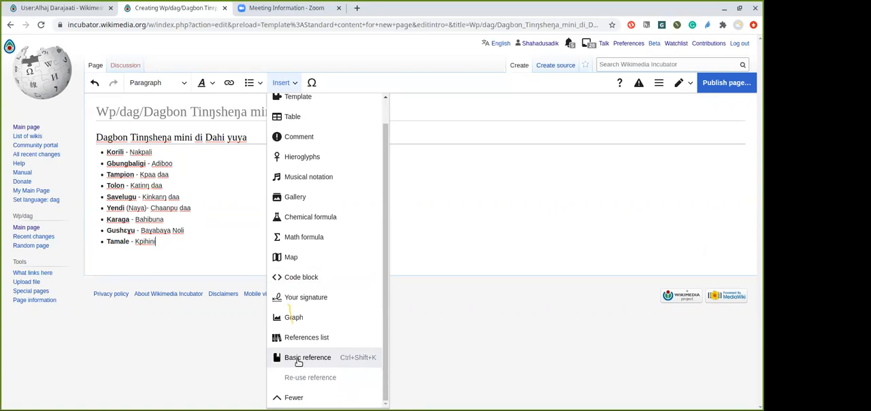
{"action": "left_click", "coordinate": [299, 358]}
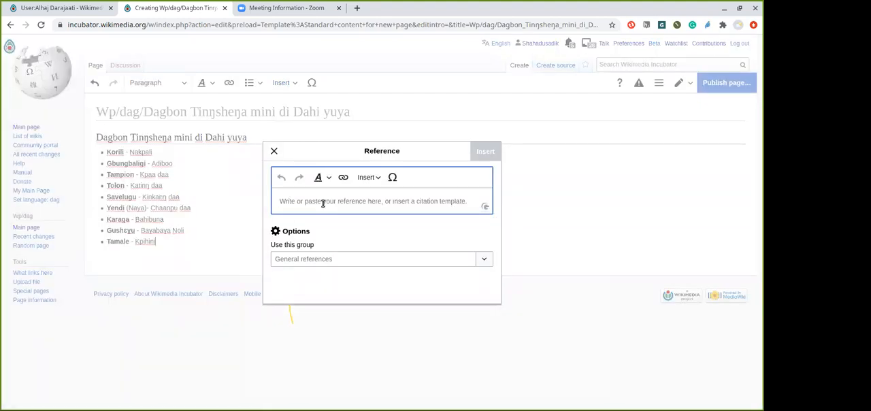
{"action": "left_click", "coordinate": [275, 150]}
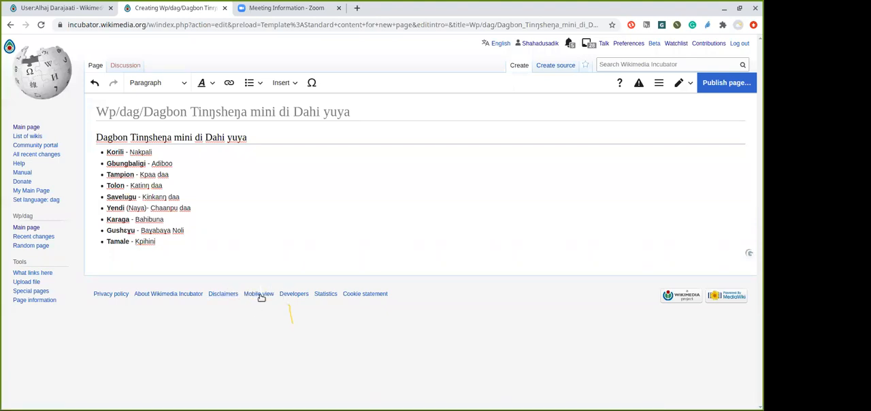
{"action": "left_click", "coordinate": [263, 12]}
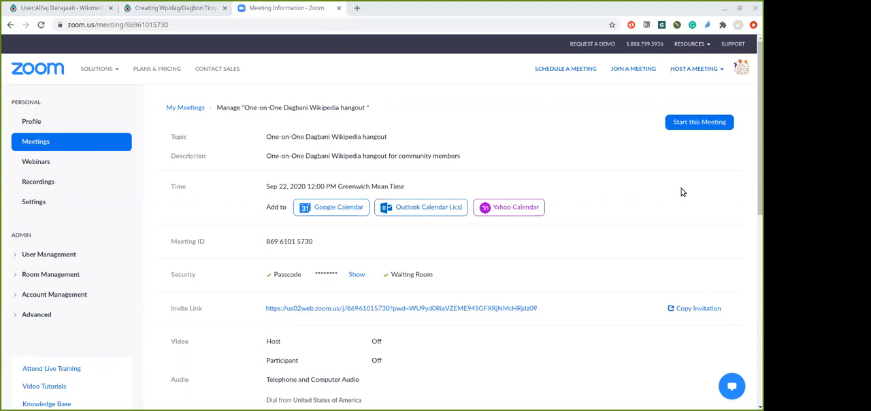
{"action": "left_click", "coordinate": [146, 7]}
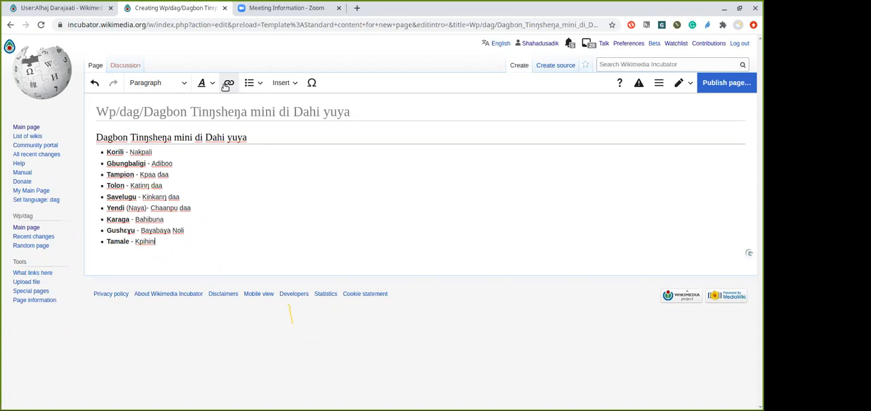
Insert a basic reference containing the current page's URL after Kpihini in the Tamale bullet
{"action": "left_click", "coordinate": [295, 83]}
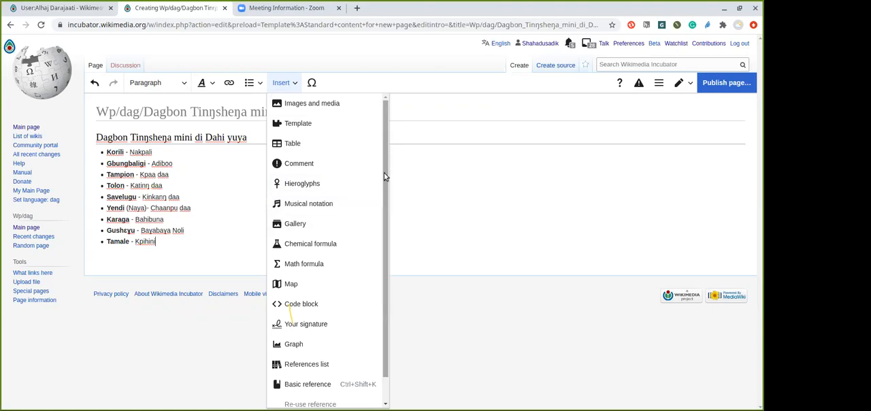
{"action": "scroll", "coordinate": [385, 174], "scroll_direction": "down", "scroll_amount": 1}
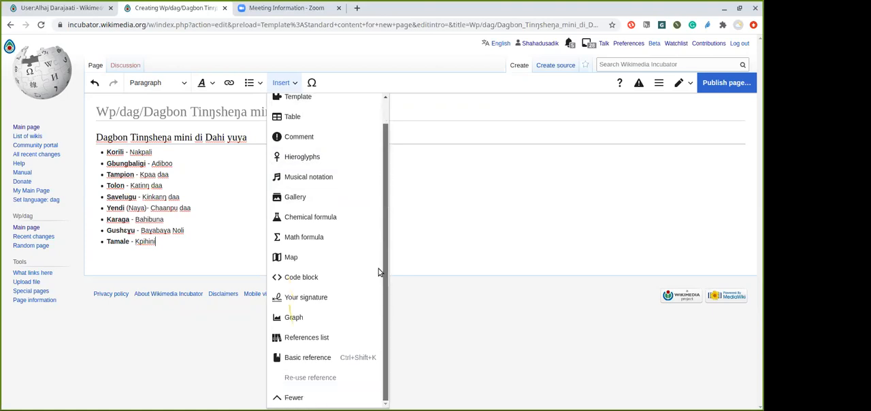
{"action": "left_click", "coordinate": [292, 358]}
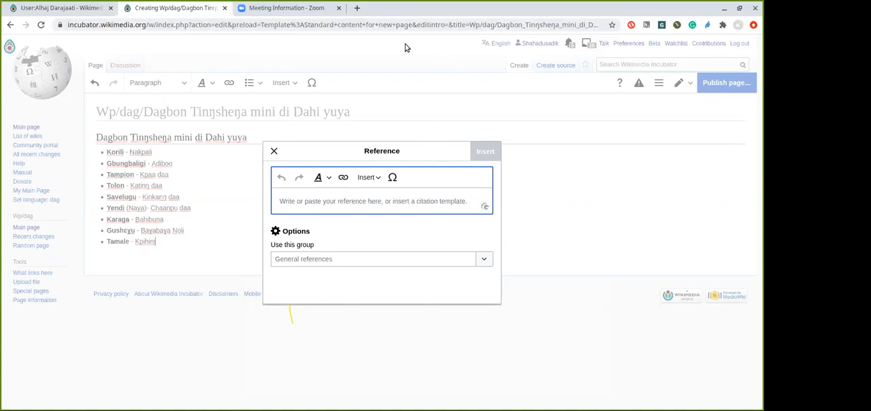
{"action": "left_click", "coordinate": [395, 23]}
{"action": "double_click", "coordinate": [395, 23]}
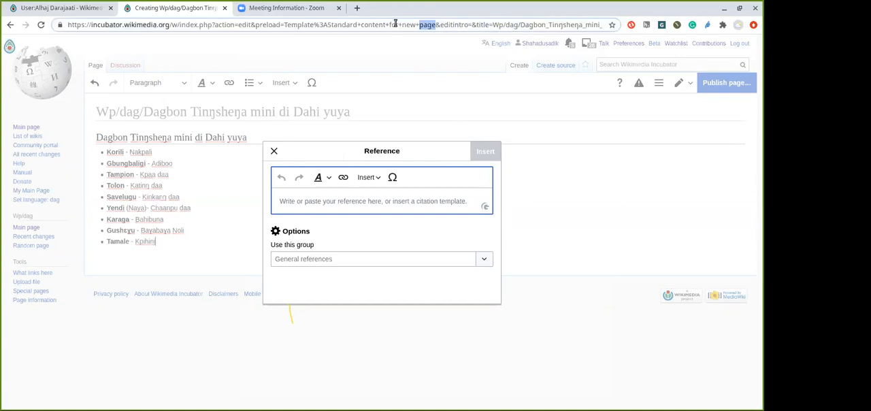
{"action": "key", "text": "ctrl+a"}
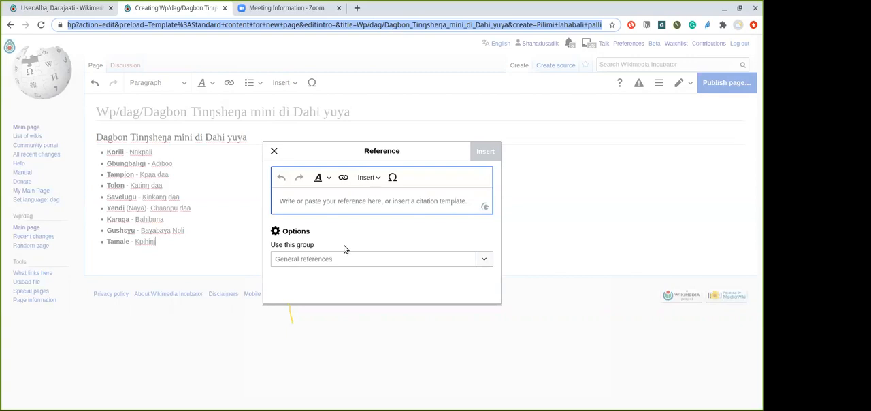
{"action": "left_click", "coordinate": [352, 196]}
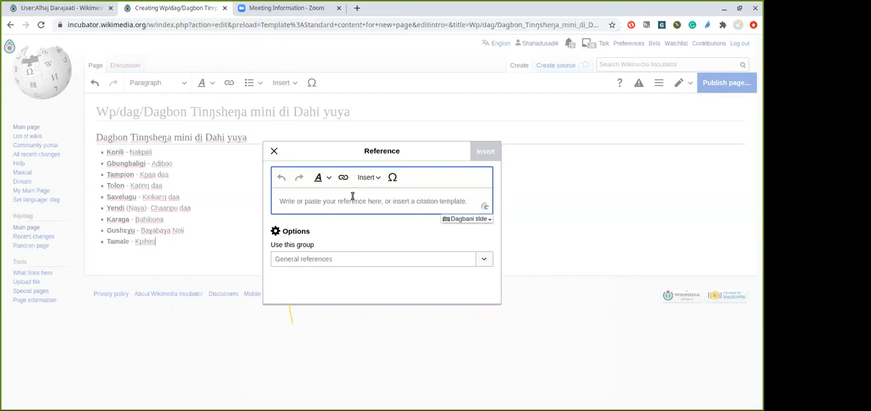
{"action": "type", "text": "https://incubator.wikimedia.org/w/index.php?action=edit&preload=Template%3AStandard+content+for+new+page&editintro=&title=Wp/dag/Dagbon_Tin%C5%8Bshe%C5%8Ba_mini_di_Dahi_yuya&create=Pilimi+lahabali+palli"}
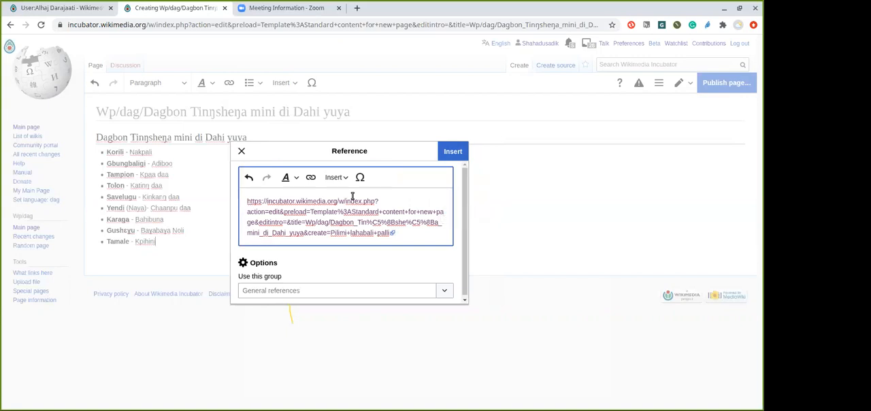
{"action": "left_click", "coordinate": [454, 153]}
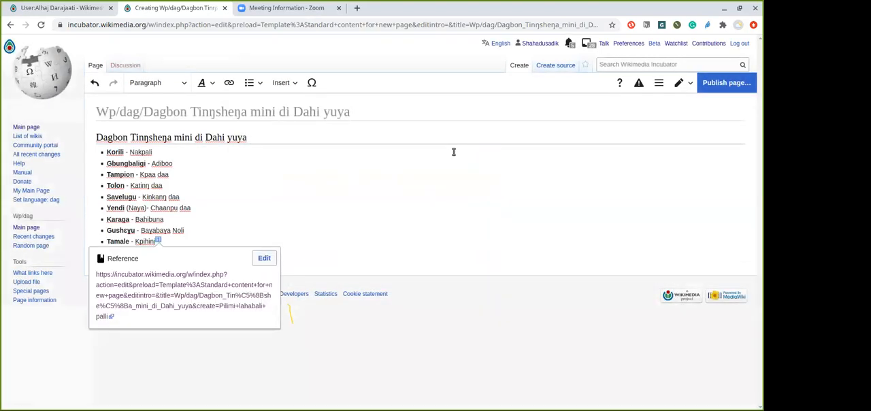
View the content of the reference after Kpihini and undo its insertion
{"action": "left_click", "coordinate": [386, 222]}
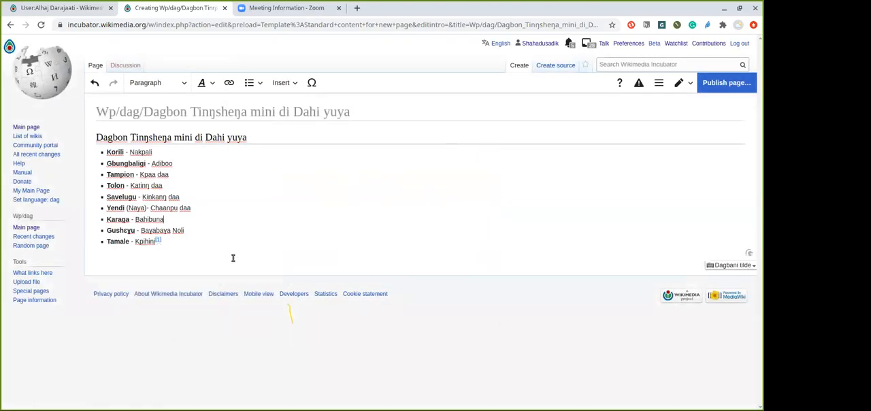
{"action": "left_click", "coordinate": [157, 242]}
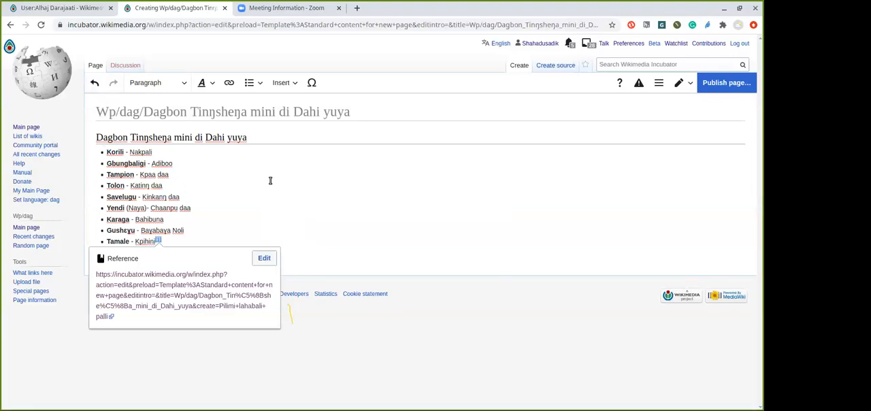
{"action": "left_click", "coordinate": [95, 84]}
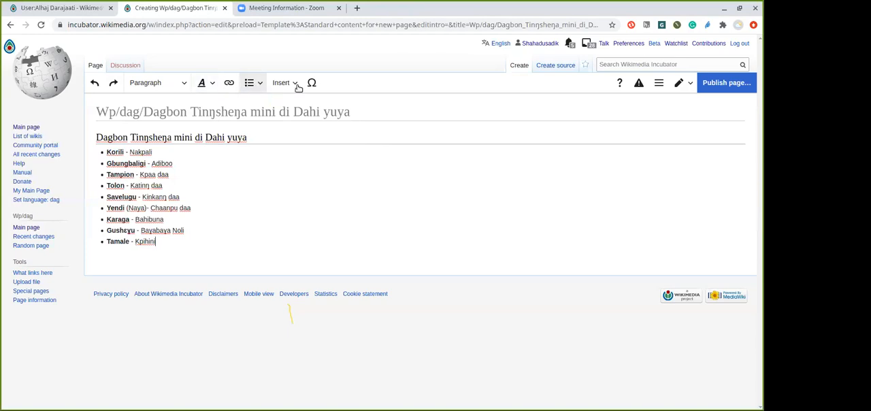
{"action": "left_click", "coordinate": [259, 84]}
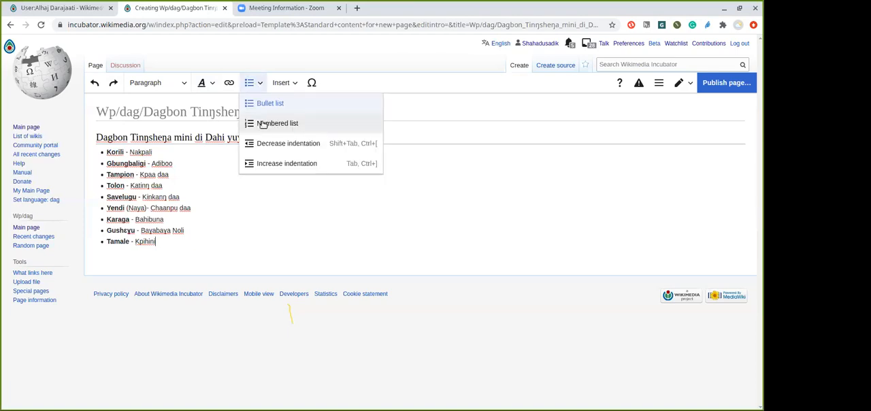
{"action": "left_click", "coordinate": [259, 82]}
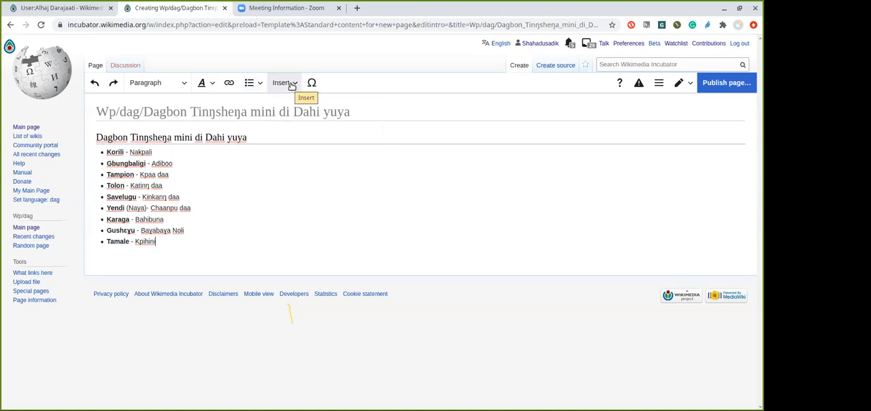
{"action": "left_click", "coordinate": [291, 83]}
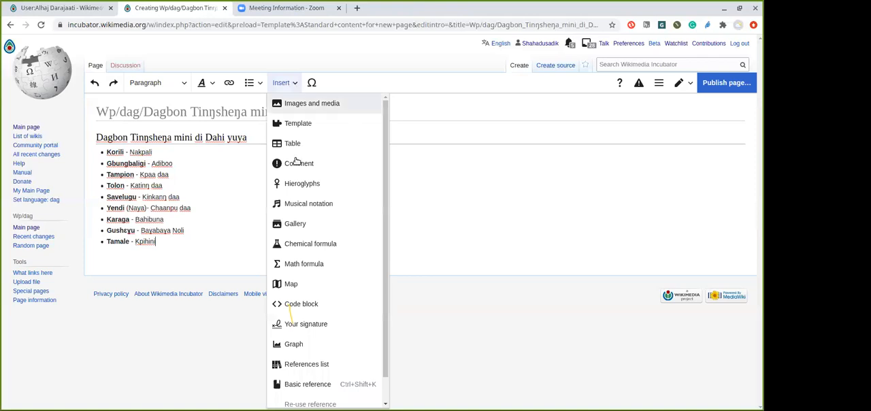
{"action": "left_click", "coordinate": [232, 250]}
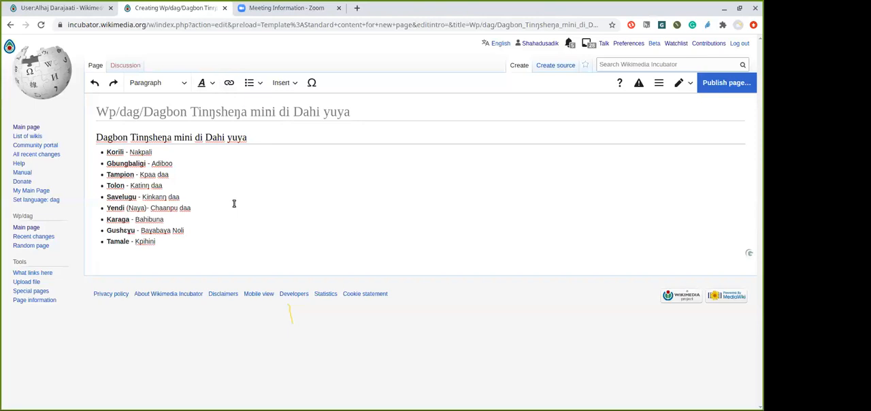
{"action": "left_click", "coordinate": [174, 241]}
{"action": "left_click_drag", "start_coordinate": [161, 240], "coordinate": [100, 241]}
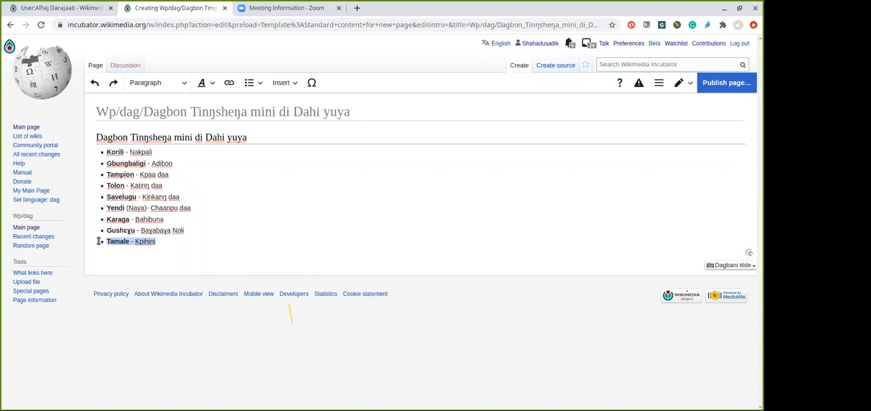
{"action": "left_click", "coordinate": [157, 242]}
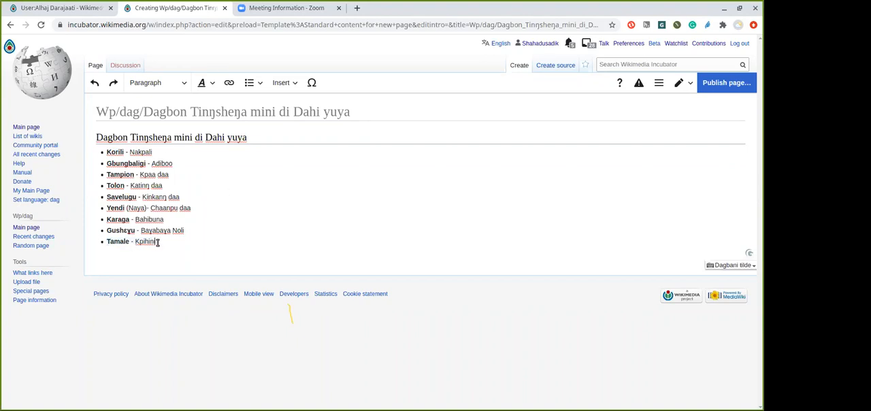
Correct the spelling of the bold town name in the second bullet to "Gbungbaliga"
{"action": "left_click", "coordinate": [155, 151]}
{"action": "left_click", "coordinate": [147, 164]}
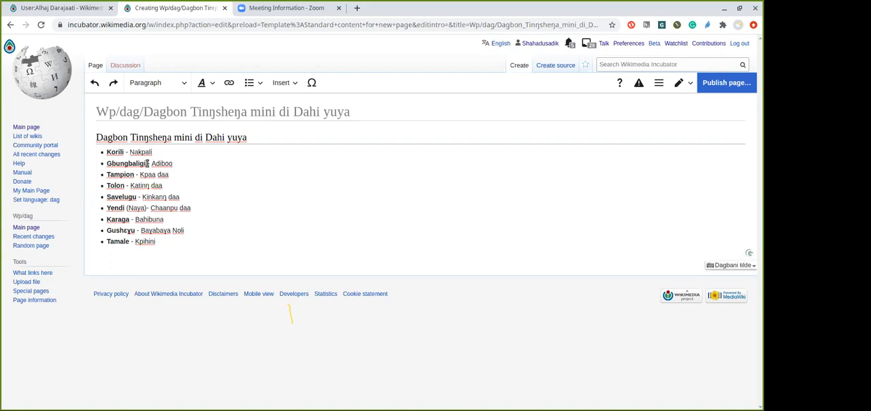
{"action": "key", "text": "BackSpace"}
{"action": "key", "text": "BackSpace"}
{"action": "type", "text": "a"}
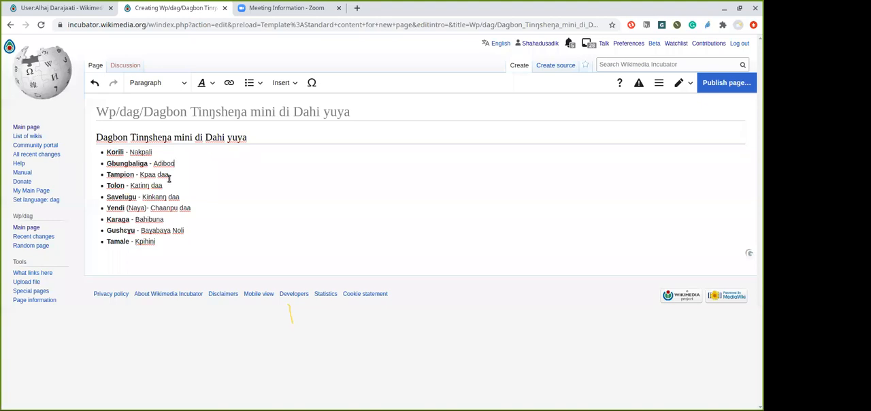
{"action": "left_click", "coordinate": [170, 189]}
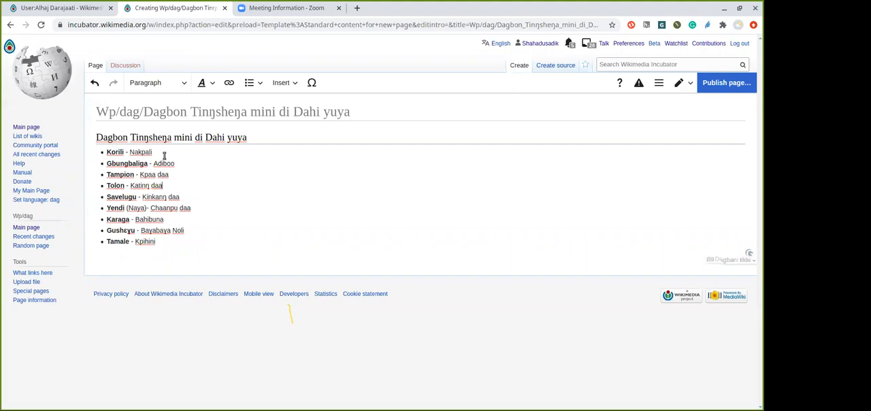
{"action": "left_click", "coordinate": [164, 242]}
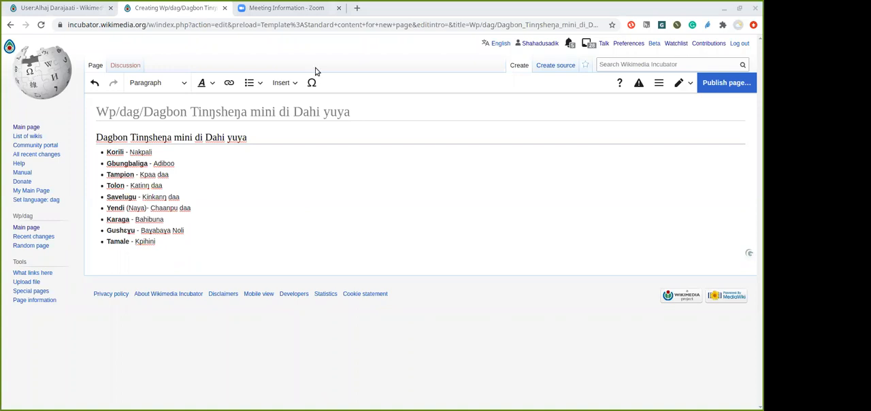
{"action": "left_click", "coordinate": [238, 225]}
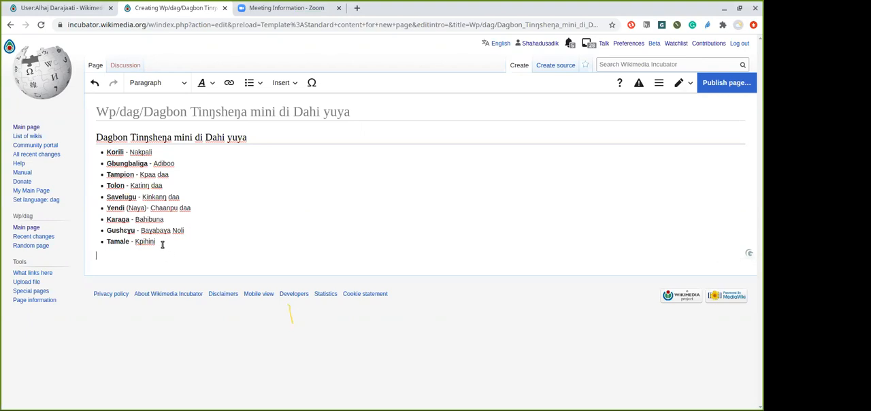
{"action": "left_click", "coordinate": [162, 242]}
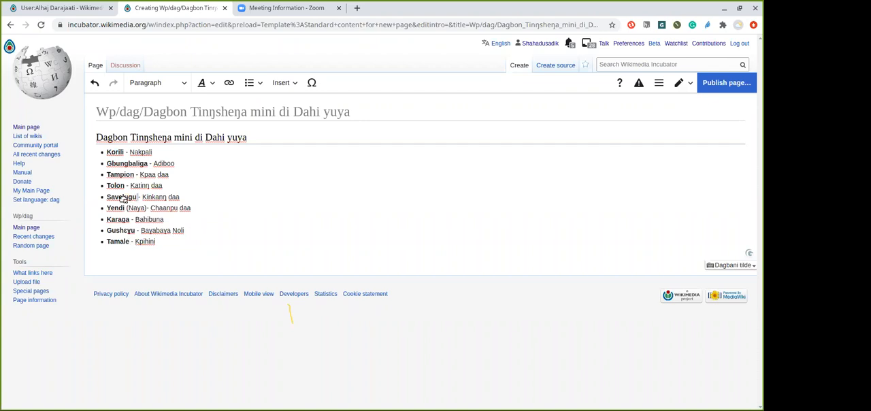
{"action": "left_click", "coordinate": [117, 197]}
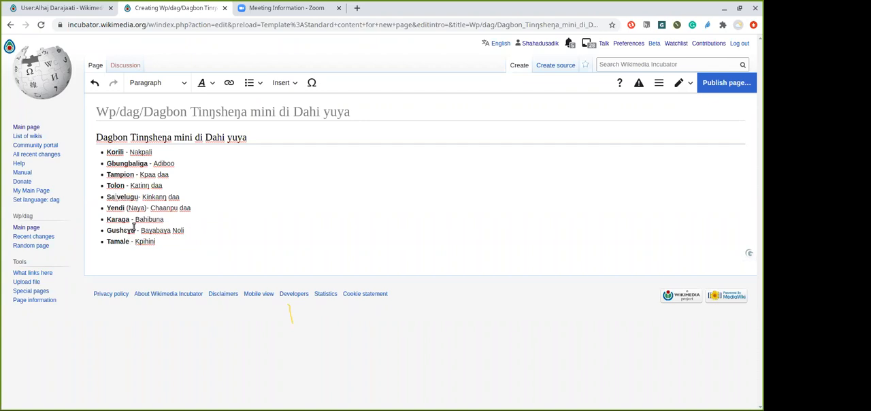
Undo the last edit in the Savelugu bullet and link the town name Savelugu to the page Wp/dag/Savelugu
{"action": "left_click", "coordinate": [95, 83]}
{"action": "left_click_drag", "start_coordinate": [134, 197], "coordinate": [107, 195]}
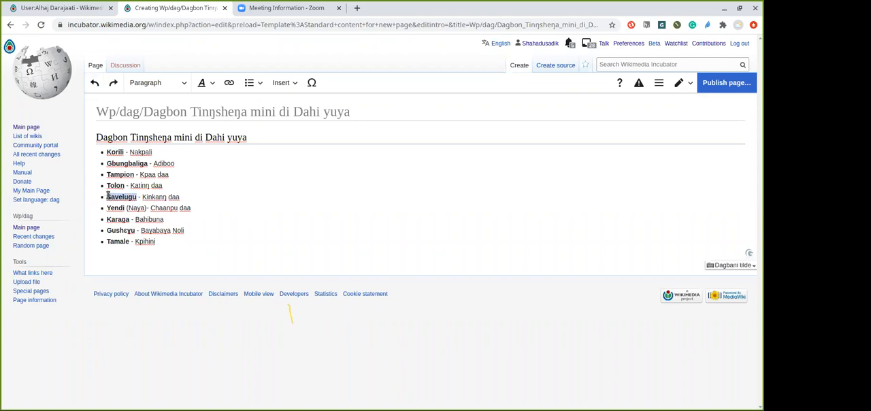
{"action": "left_click", "coordinate": [229, 82]}
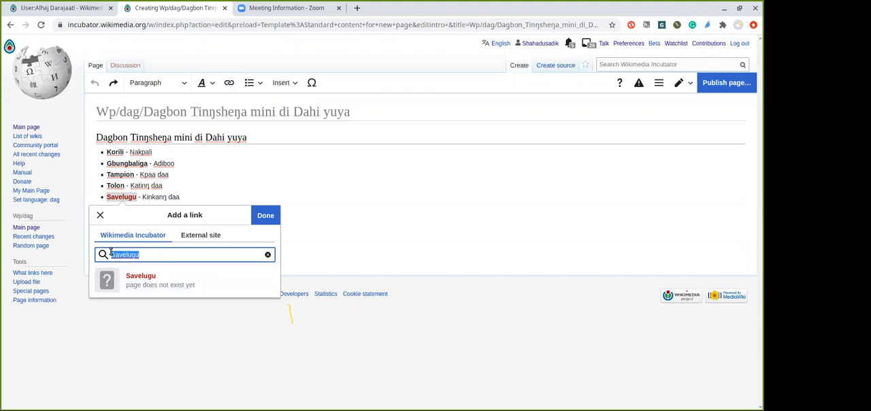
{"action": "type", "text": "W"}
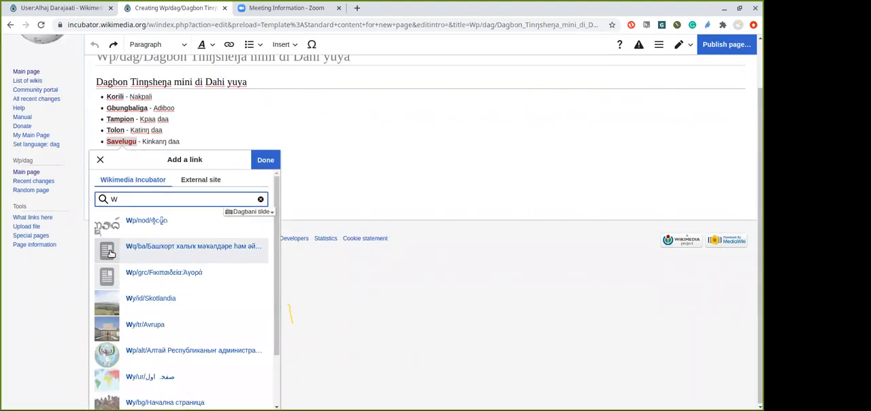
{"action": "type", "text": "p/"}
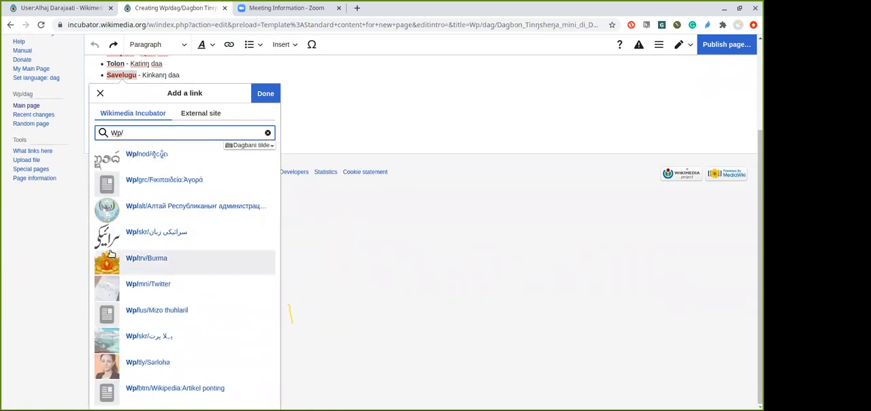
{"action": "type", "text": "dag"}
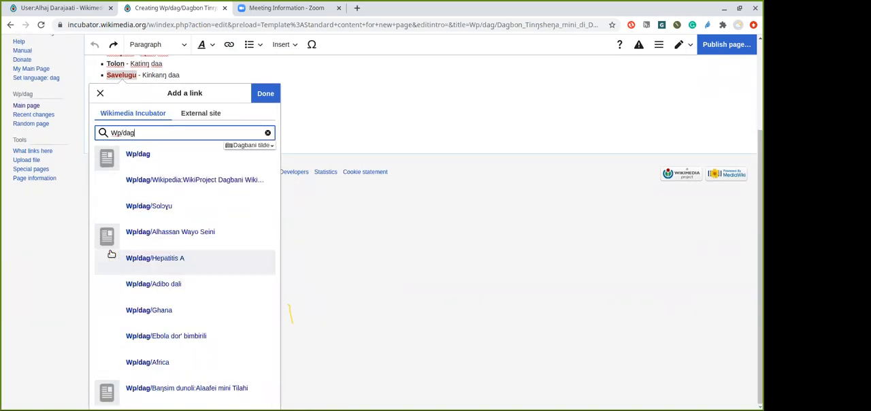
{"action": "type", "text": "/"}
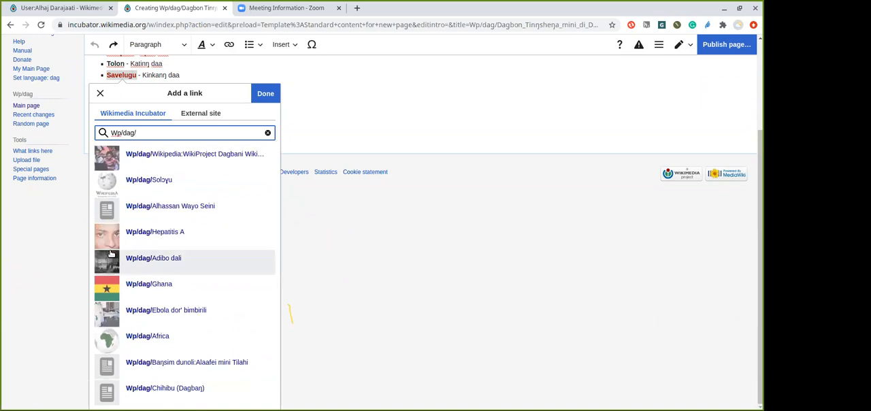
{"action": "type", "text": "sa"}
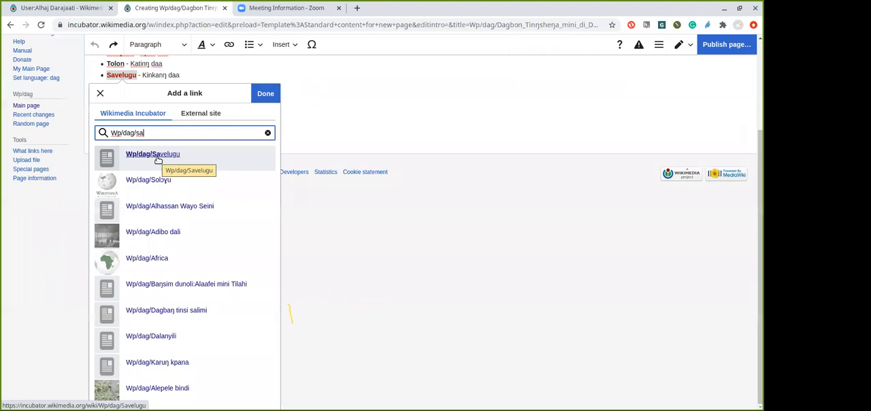
{"action": "left_click", "coordinate": [158, 155]}
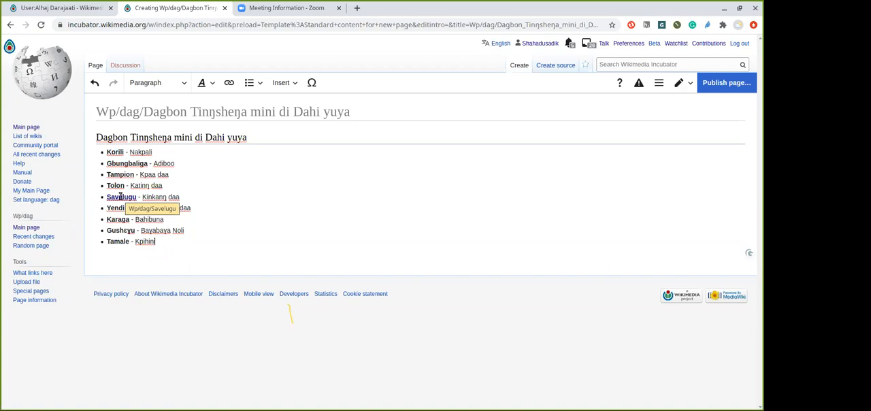
Check which page the Savelugu link points to
{"action": "left_click", "coordinate": [120, 197]}
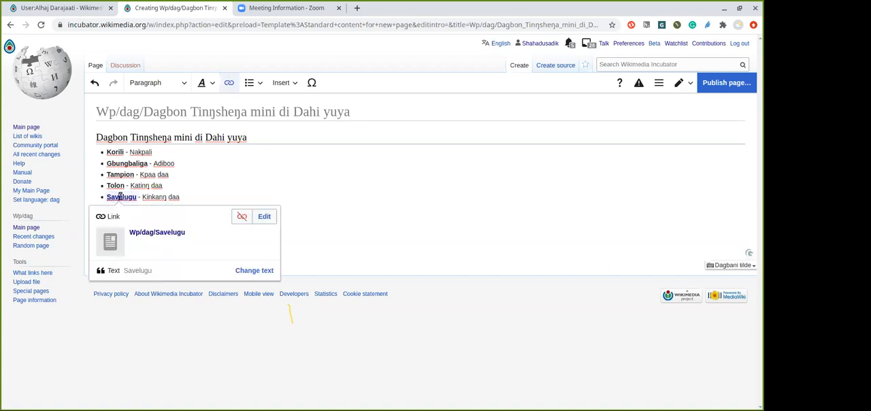
{"action": "left_click", "coordinate": [193, 182]}
{"action": "left_click", "coordinate": [114, 197]}
{"action": "left_click", "coordinate": [232, 166]}
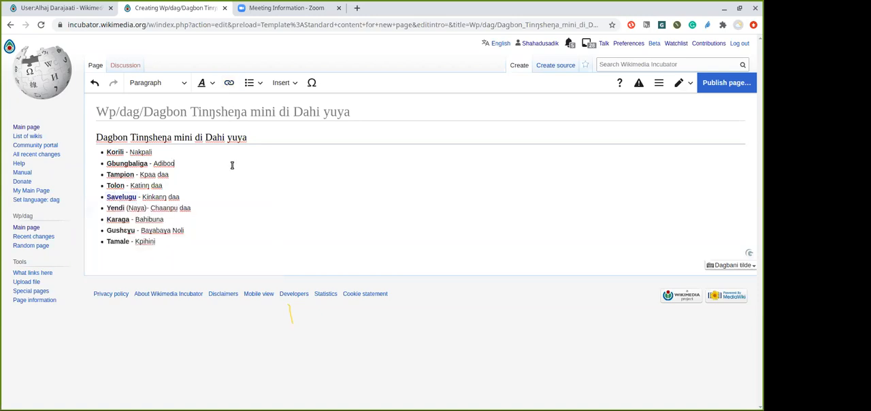
Link the town name Tamale in the last bullet to the existing page Wp/dag/Tamali
{"action": "double_click", "coordinate": [129, 241]}
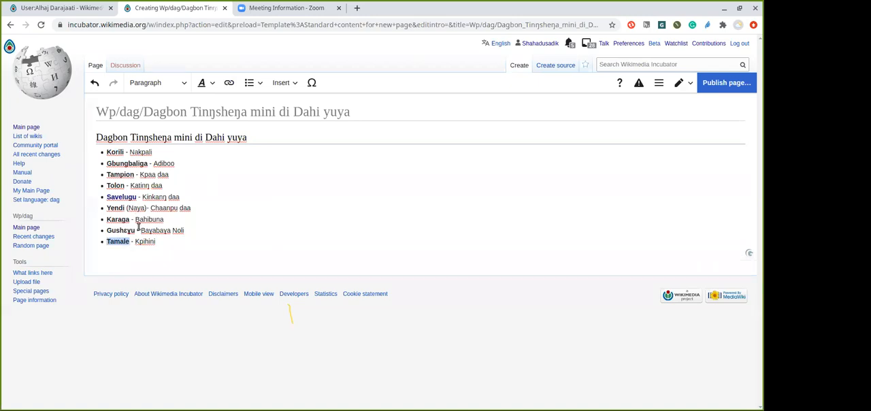
{"action": "left_click", "coordinate": [228, 82]}
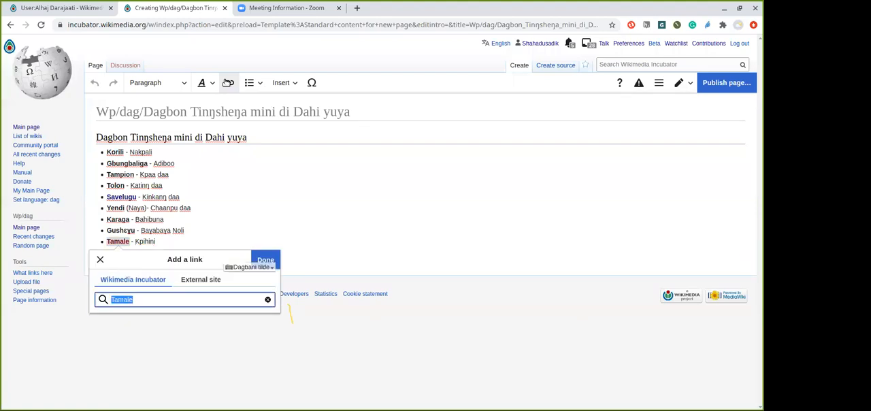
{"action": "left_click", "coordinate": [113, 299]}
{"action": "type", "text": "Wp/"}
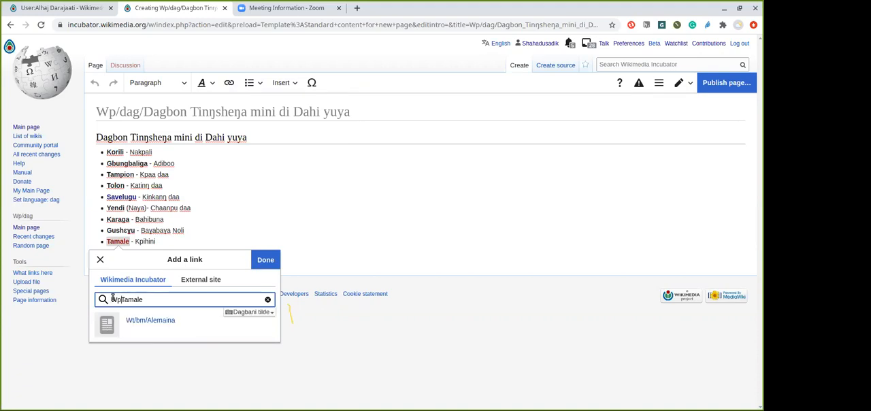
{"action": "type", "text": "da"}
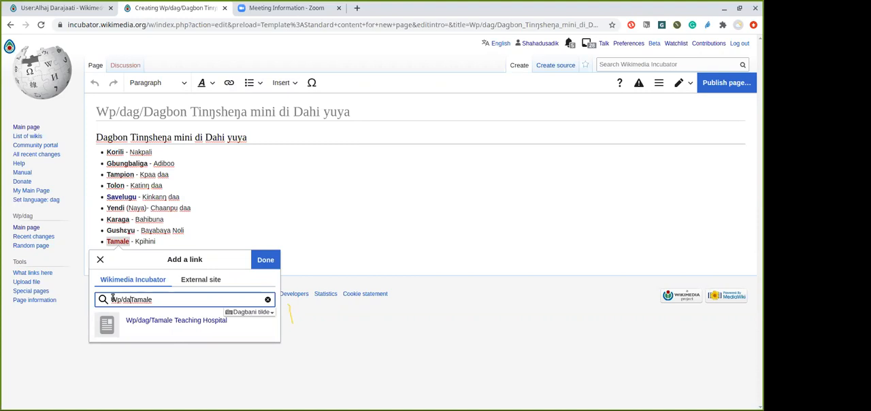
{"action": "type", "text": "g"}
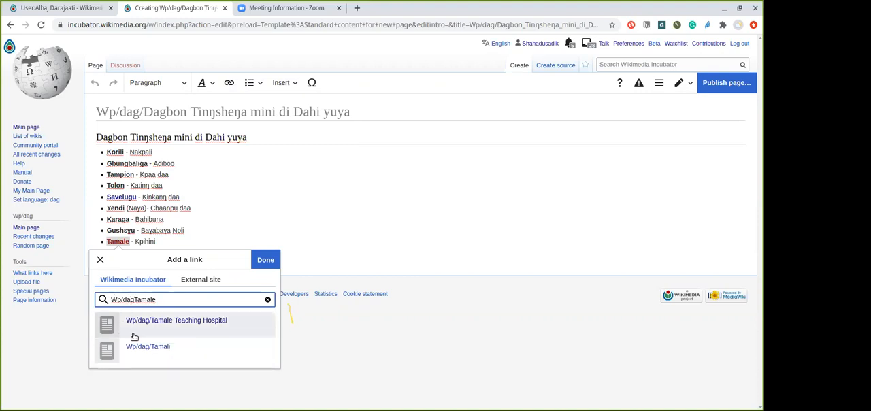
{"action": "left_click", "coordinate": [134, 348]}
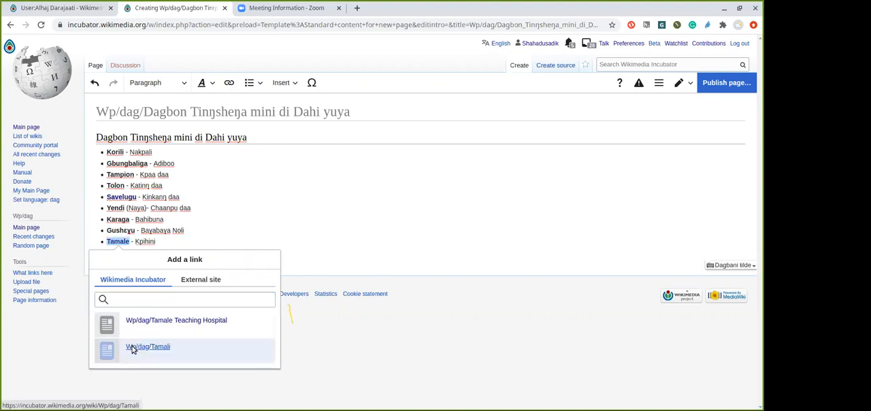
{"action": "left_click", "coordinate": [183, 241]}
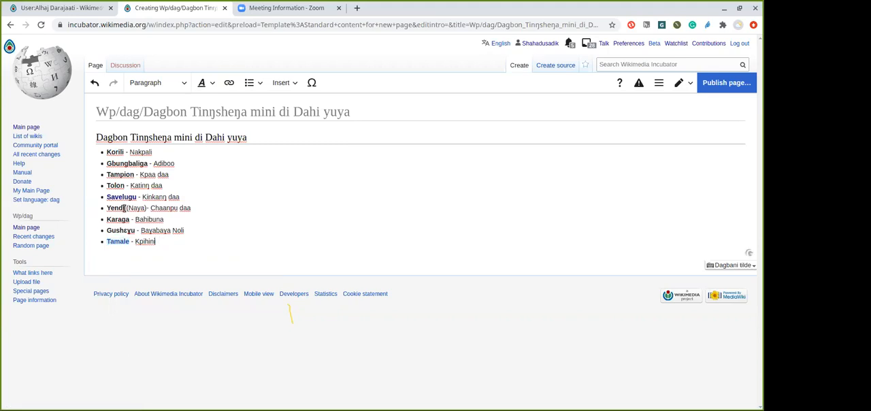
{"action": "left_click_drag", "start_coordinate": [125, 207], "coordinate": [107, 206]}
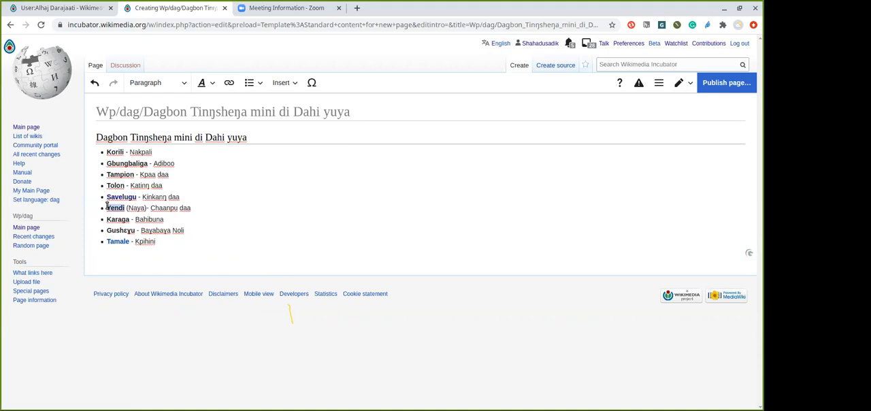
{"action": "left_click", "coordinate": [229, 82]}
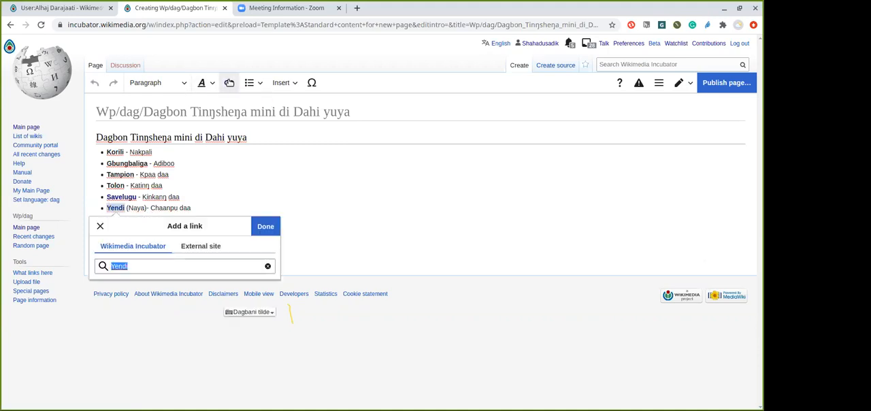
{"action": "left_click", "coordinate": [112, 266]}
{"action": "type", "text": "Wp/"}
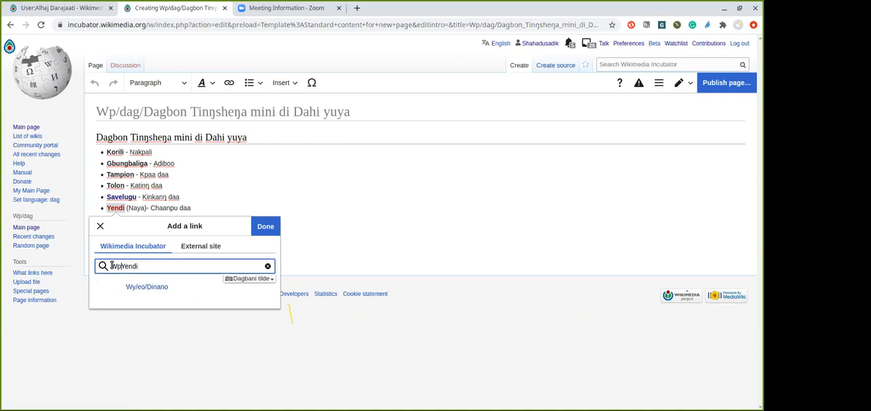
{"action": "type", "text": "dag/"}
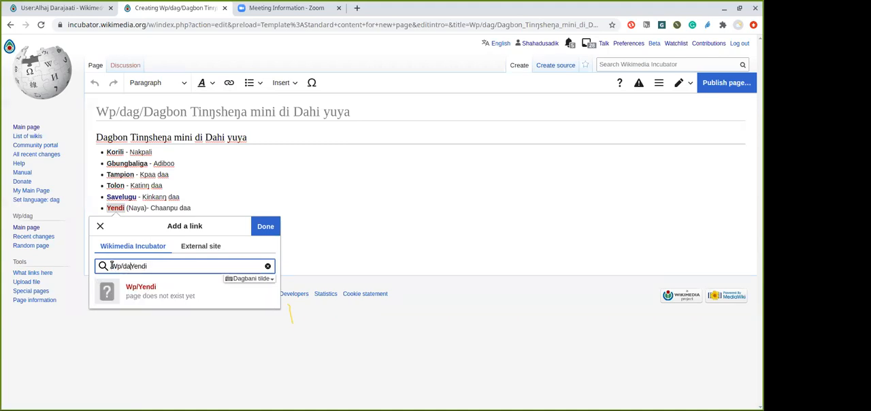
{"action": "type", "text": "/"}
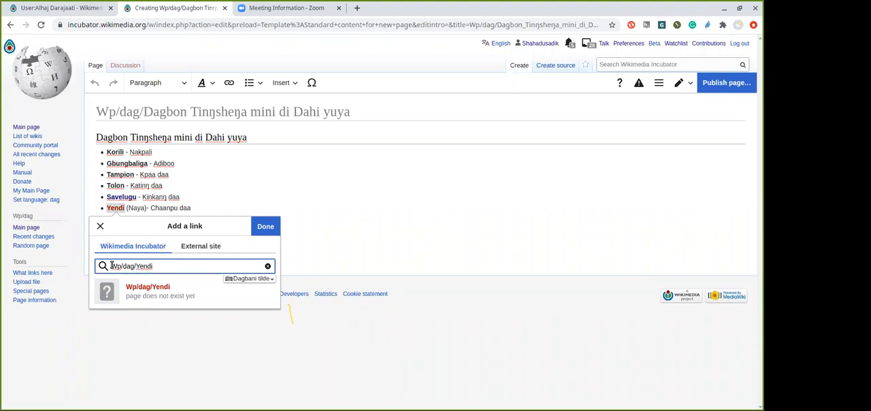
{"action": "left_click", "coordinate": [99, 227]}
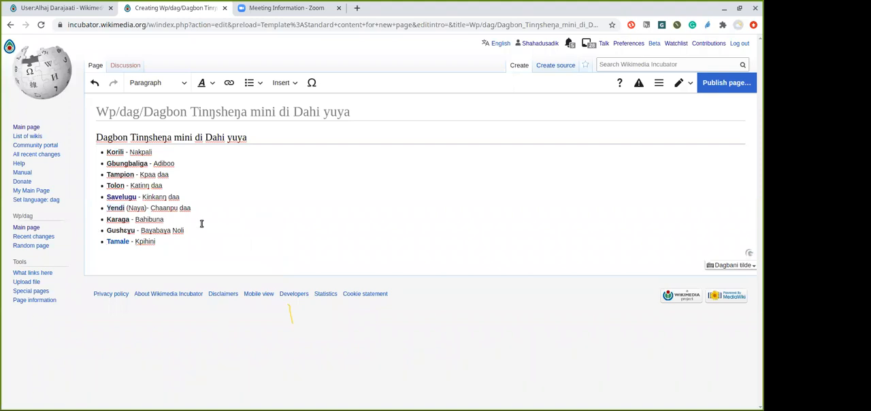
{"action": "double_click", "coordinate": [117, 208]}
{"action": "left_click", "coordinate": [229, 83]}
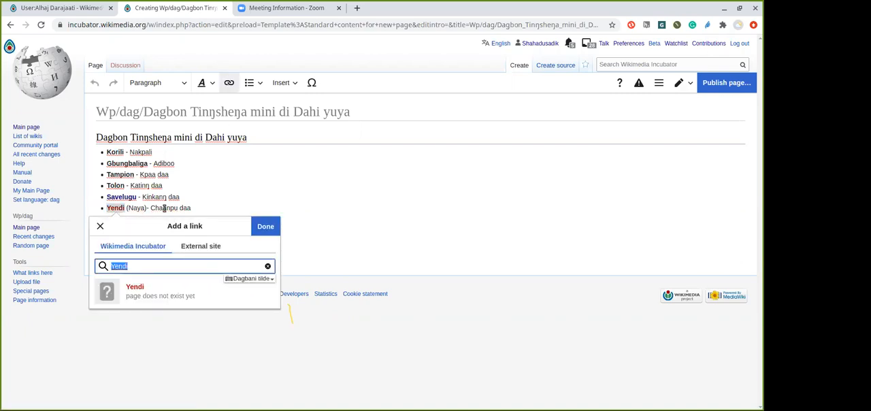
{"action": "left_click", "coordinate": [109, 265]}
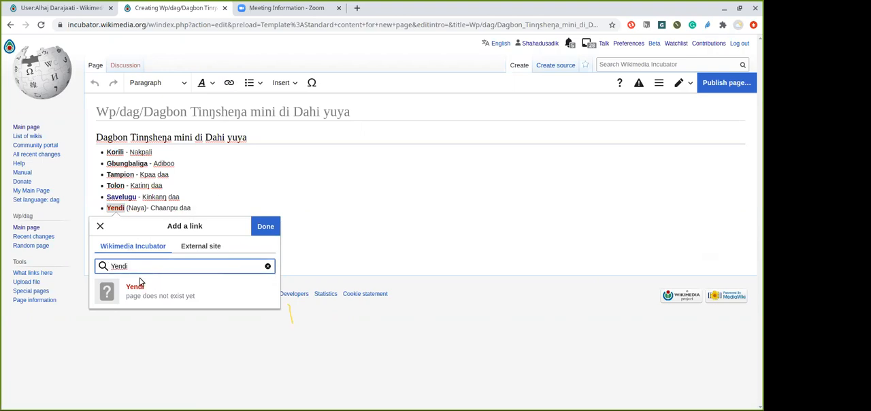
{"action": "left_click", "coordinate": [176, 213]}
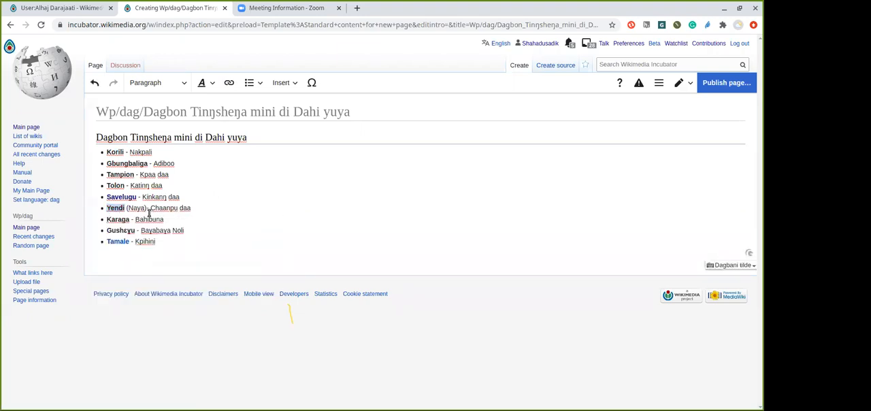
Add a space between "(Naya)" and the hyphen, and link "Yendi (Naya)" to the page Wp/dag/Yendi (Naya)
{"action": "left_click", "coordinate": [145, 208]}
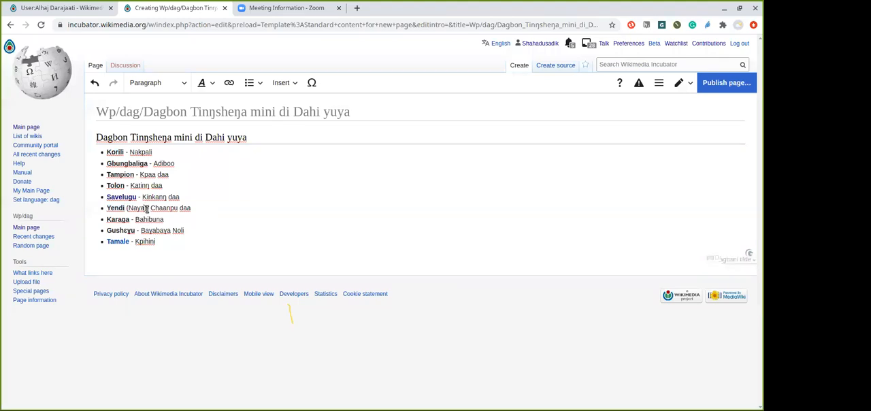
{"action": "type", "text": "-"}
{"action": "left_click_drag", "start_coordinate": [146, 208], "coordinate": [109, 205]}
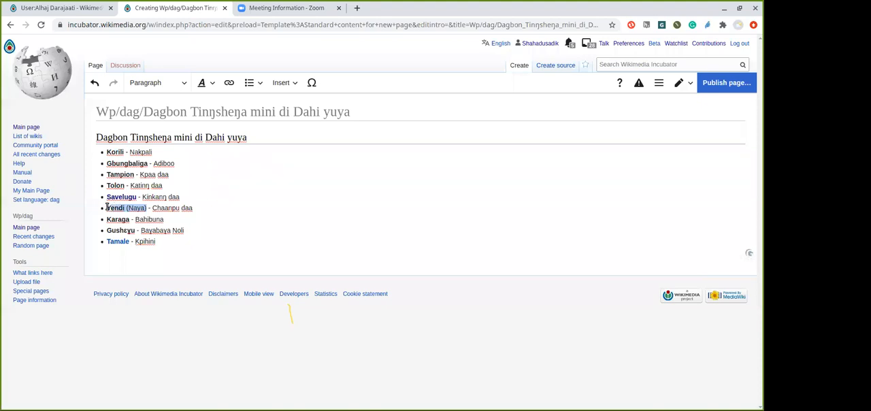
{"action": "left_click", "coordinate": [229, 83]}
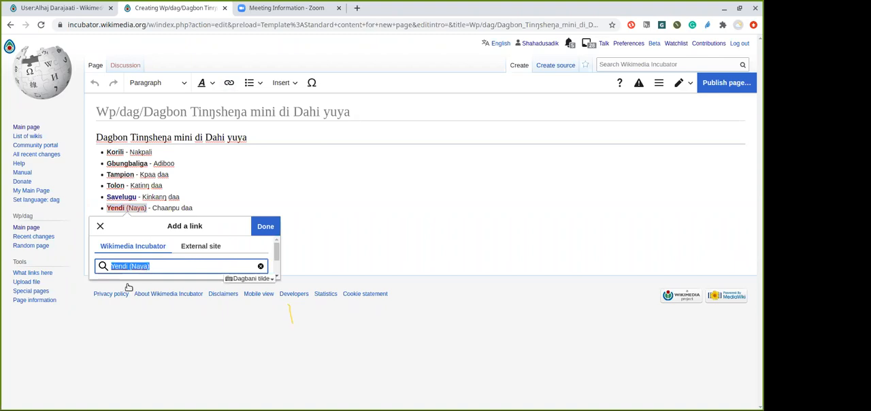
{"action": "left_click", "coordinate": [112, 268]}
{"action": "type", "text": "WP/"}
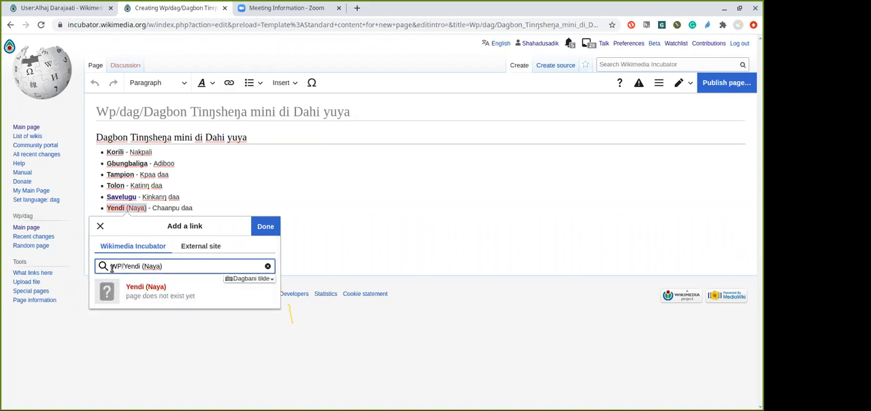
{"action": "type", "text": "d"}
{"action": "key", "text": "BackSpace"}
{"action": "key", "text": "BackSpace"}
{"action": "key", "text": "BackSpace"}
{"action": "type", "text": "p/"}
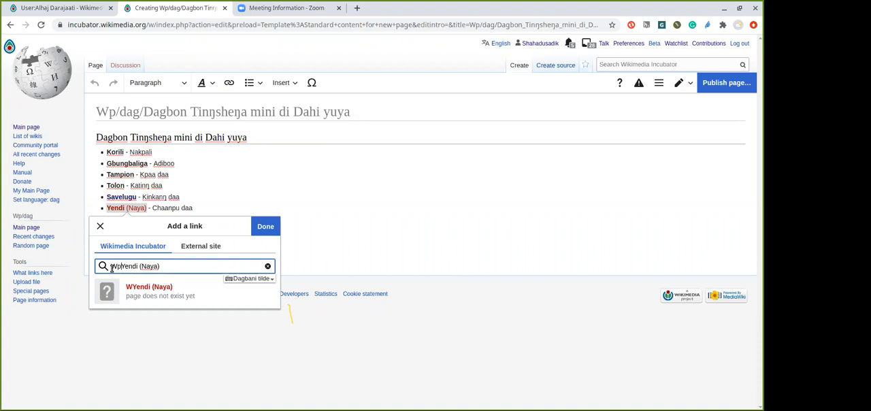
{"action": "type", "text": "dag"}
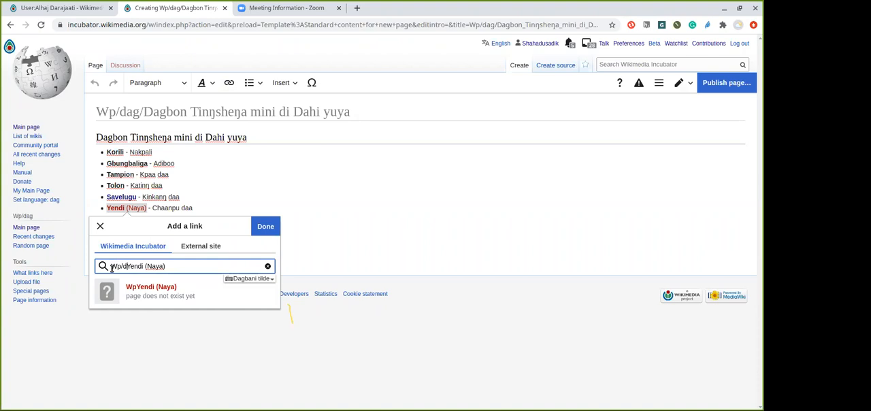
{"action": "type", "text": "/"}
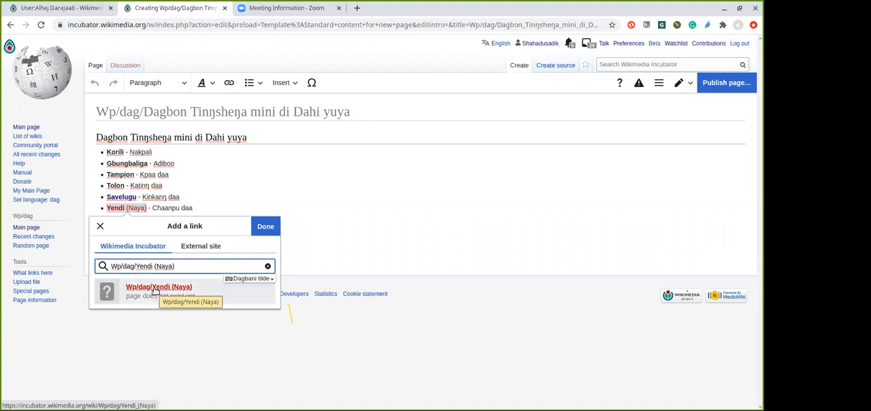
{"action": "left_click", "coordinate": [155, 291]}
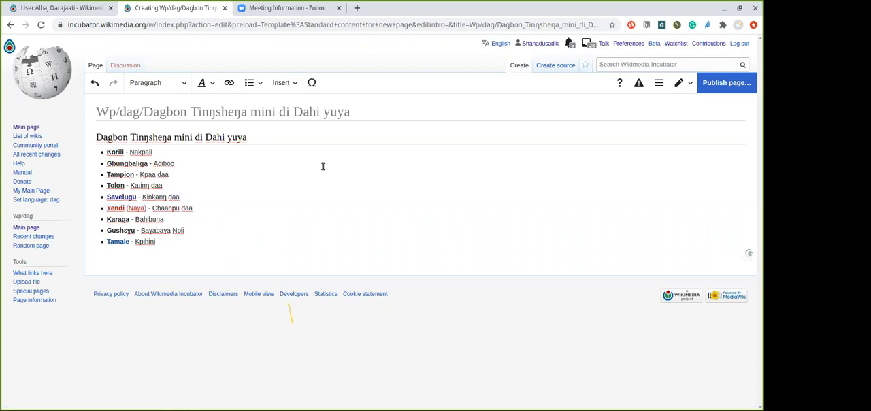
Correct the market names to "Katiŋ daa" in the Tolon bullet and "Kinkaŋ daa" in the Savelugu bullet
{"action": "left_click", "coordinate": [726, 85]}
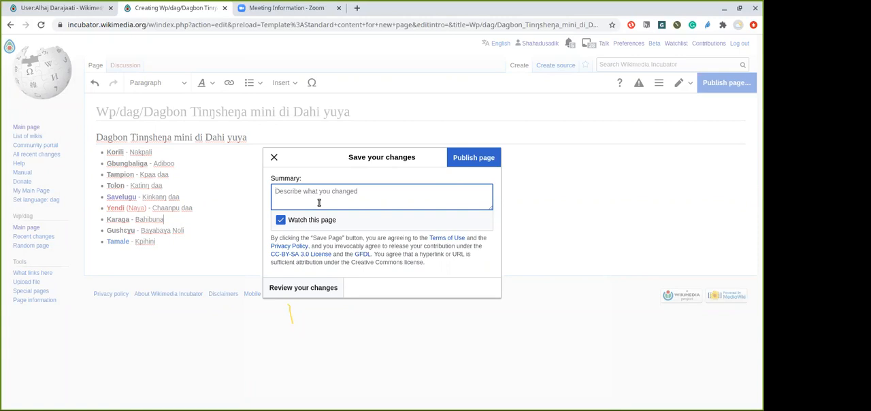
{"action": "left_click", "coordinate": [275, 158]}
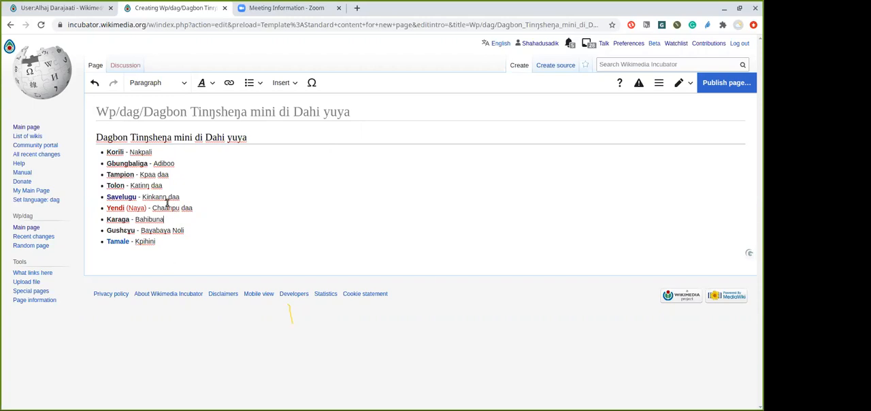
{"action": "left_click", "coordinate": [145, 187]}
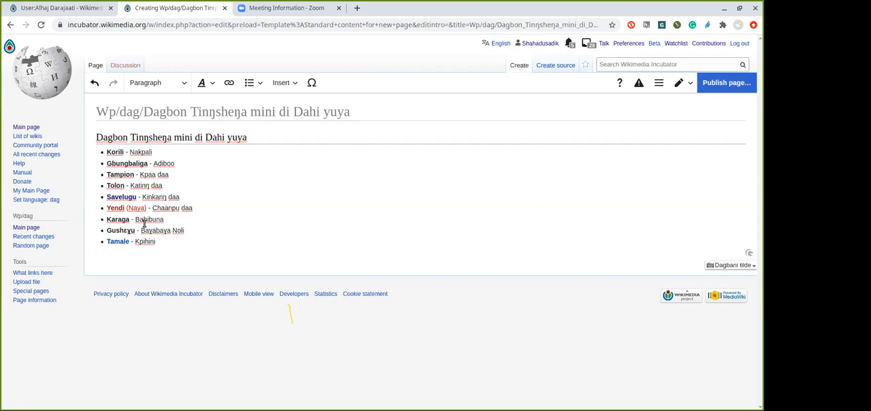
{"action": "key", "text": "BackSpace"}
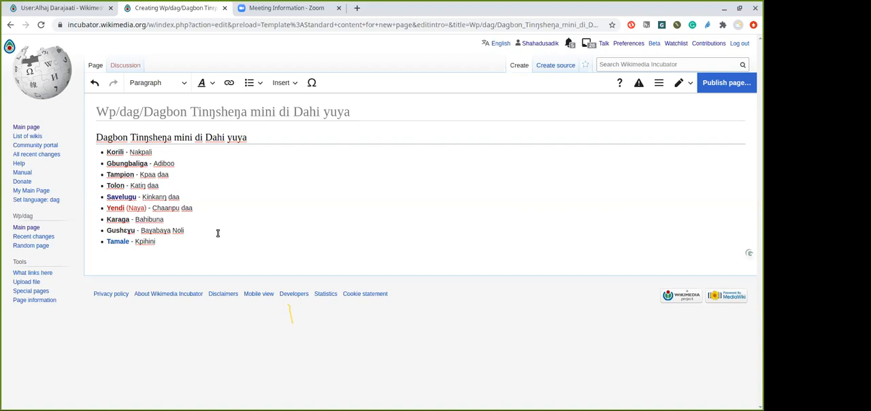
{"action": "left_click", "coordinate": [162, 197]}
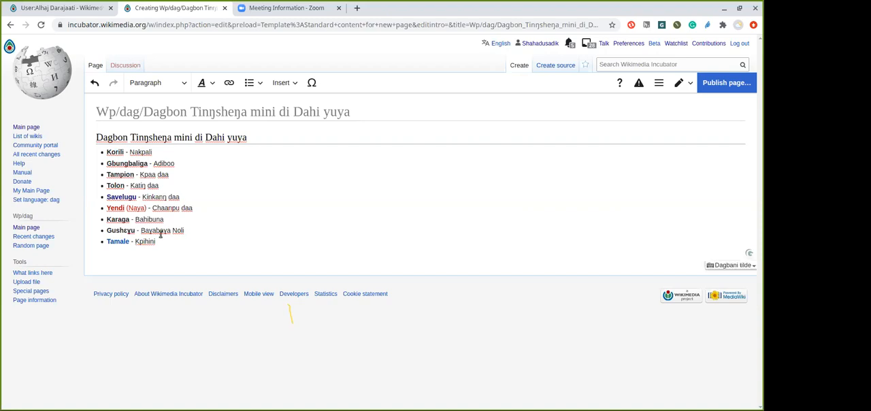
{"action": "key", "text": "BackSpace"}
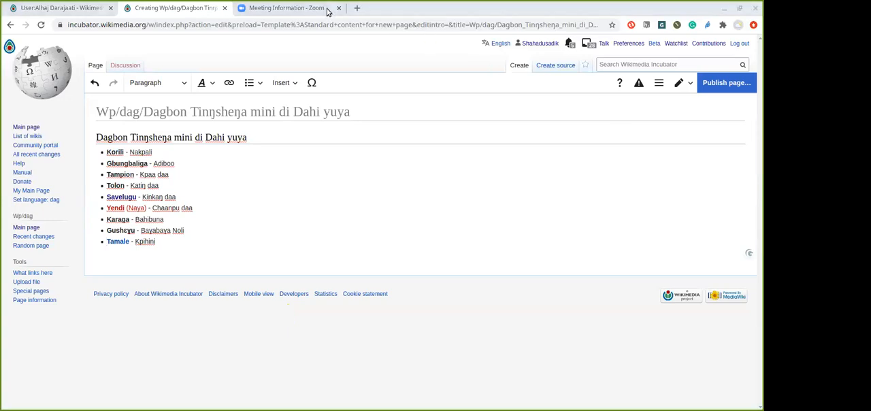
{"action": "left_click", "coordinate": [429, 216]}
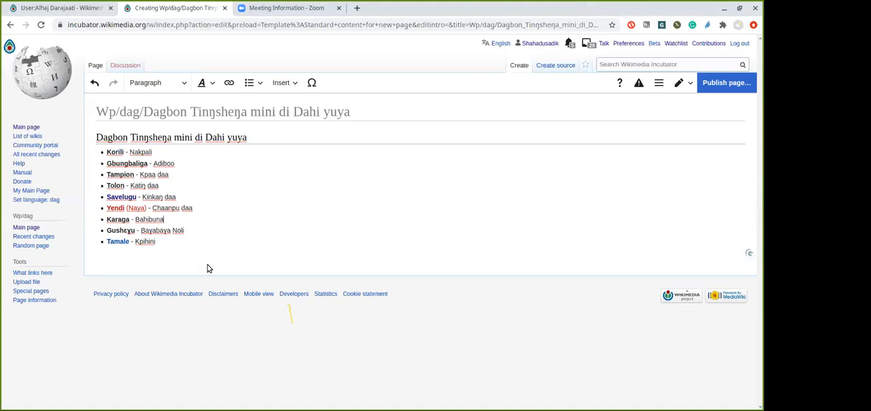
{"action": "left_click", "coordinate": [169, 242]}
Publish the page with the edit summary "I created a new article"
{"action": "left_click", "coordinate": [720, 86]}
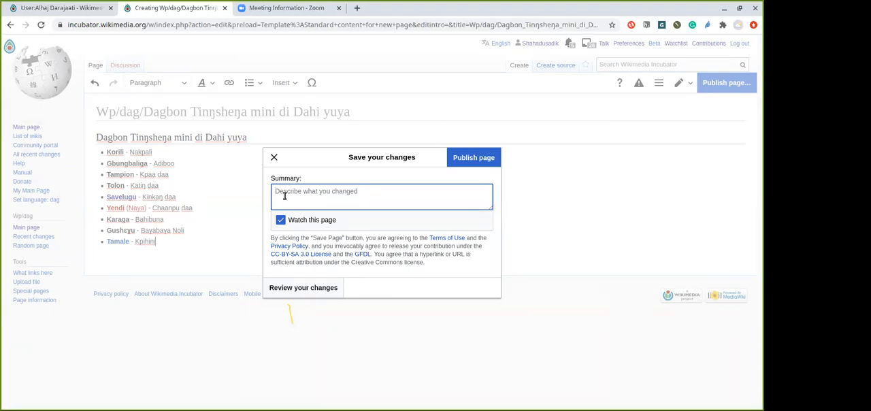
{"action": "type", "text": "I crea"}
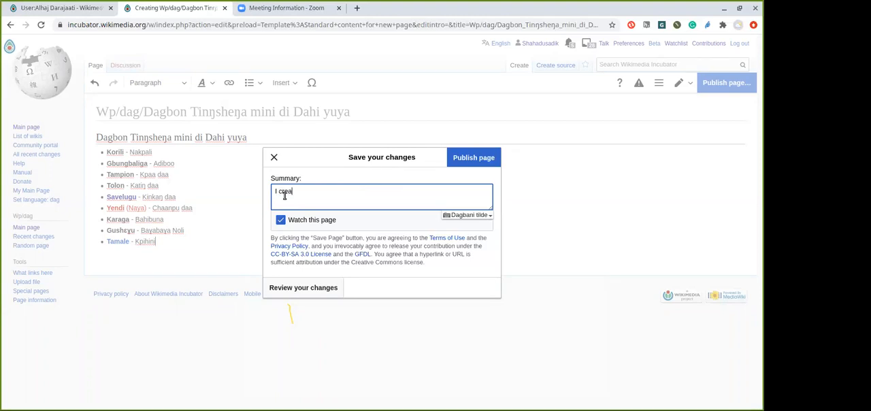
{"action": "type", "text": "ted a new article"}
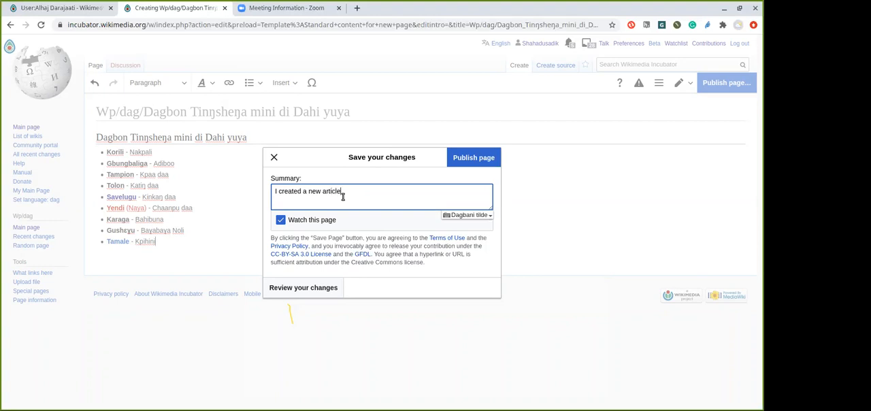
{"action": "left_click", "coordinate": [466, 159]}
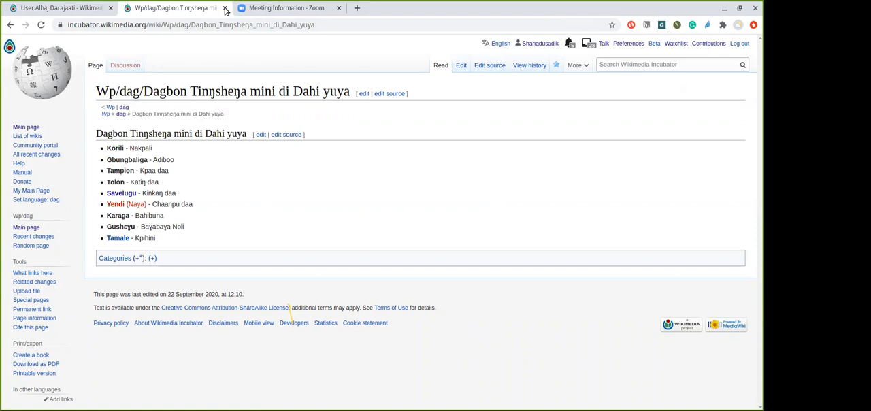
Replace the source user page with the Planning Dagbani Wikimedians User Group page on Meta-Wiki
{"action": "left_click", "coordinate": [61, 25]}
{"action": "left_click", "coordinate": [63, 8]}
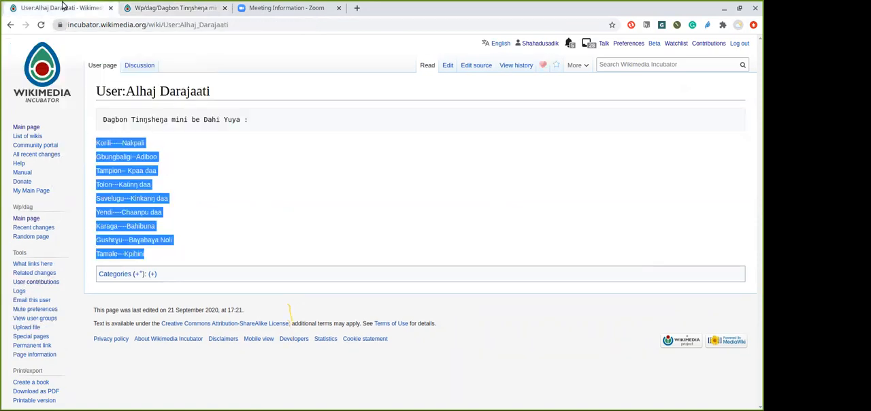
{"action": "left_click", "coordinate": [152, 10]}
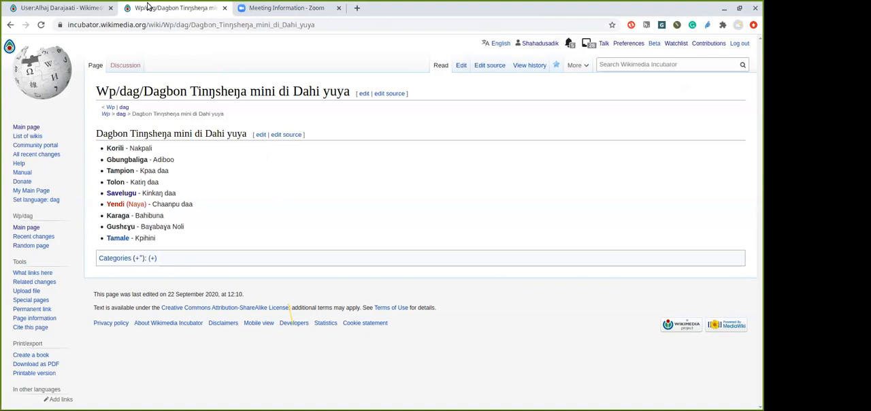
{"action": "left_click", "coordinate": [88, 7]}
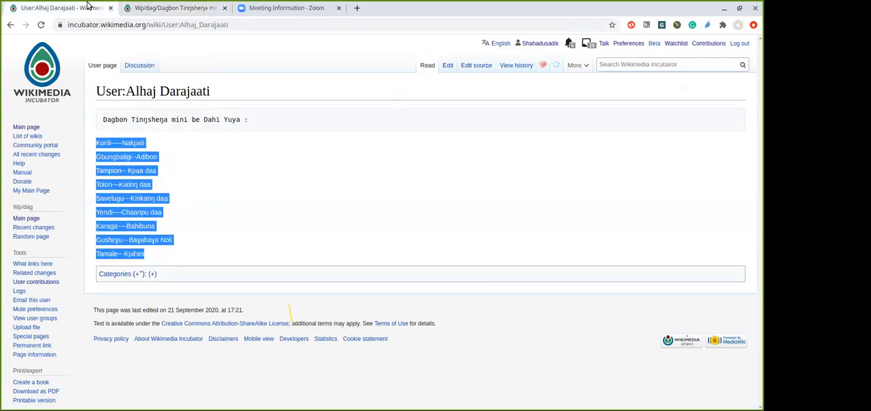
{"action": "left_click", "coordinate": [174, 24]}
{"action": "type", "text": "pl"}
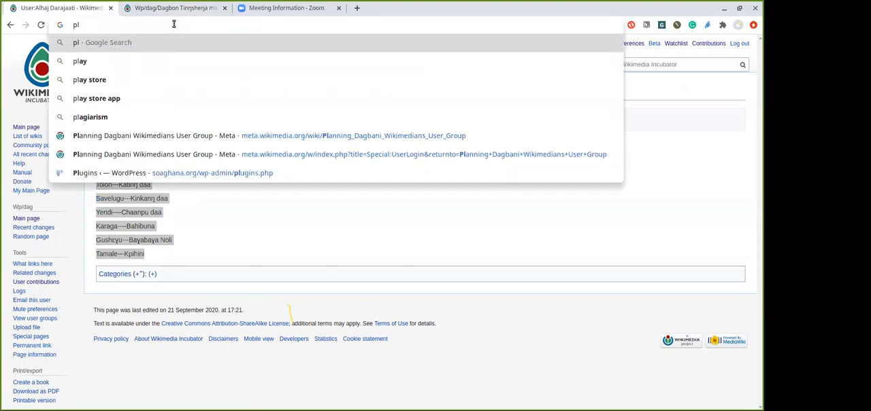
{"action": "left_click", "coordinate": [292, 138]}
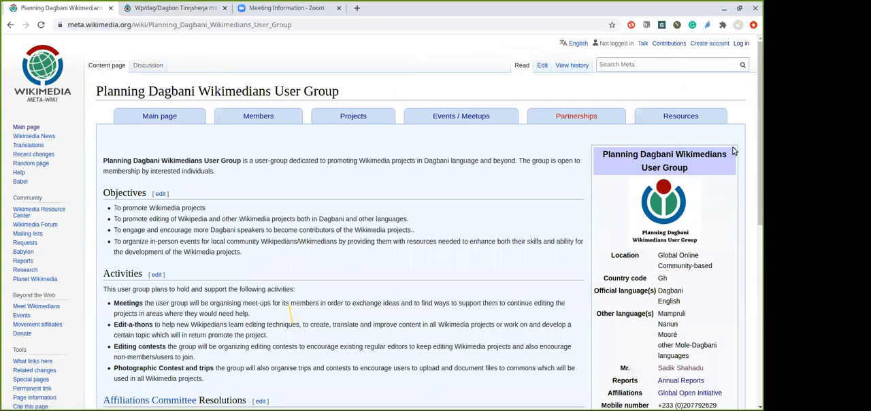
Open the Dagbani Wikipedia main page Wp/dag/Solɔɣu through the user group's Resources page
{"action": "scroll", "coordinate": [757, 133], "scroll_direction": "down", "scroll_amount": 2}
{"action": "scroll", "coordinate": [757, 133], "scroll_direction": "up", "scroll_amount": 2}
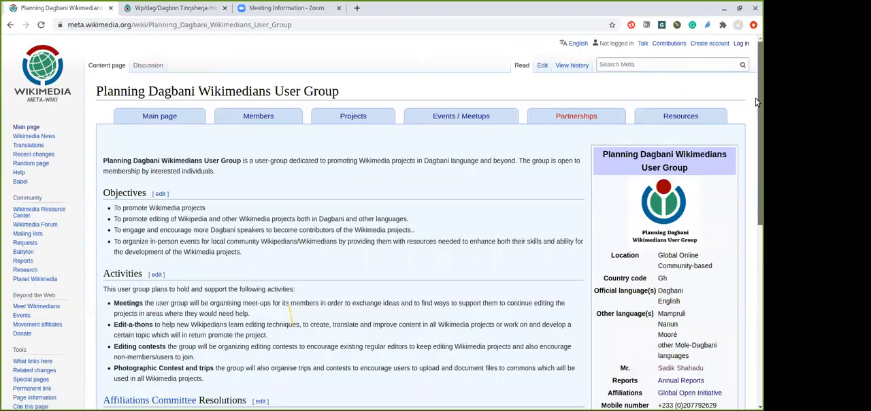
{"action": "left_click", "coordinate": [698, 119]}
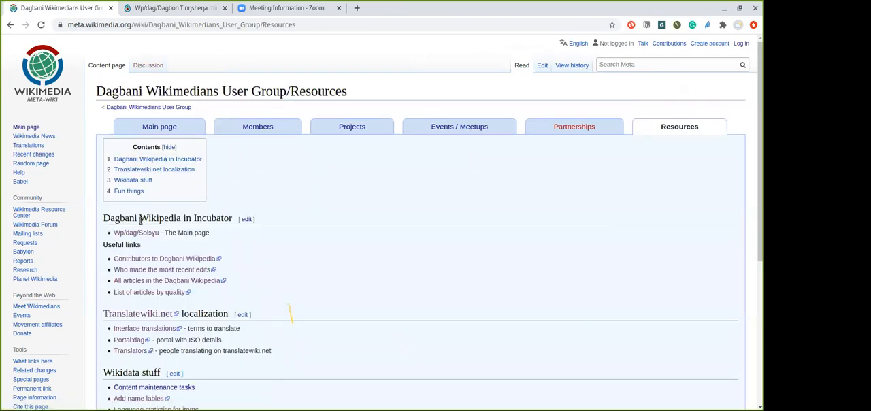
{"action": "left_click", "coordinate": [140, 235]}
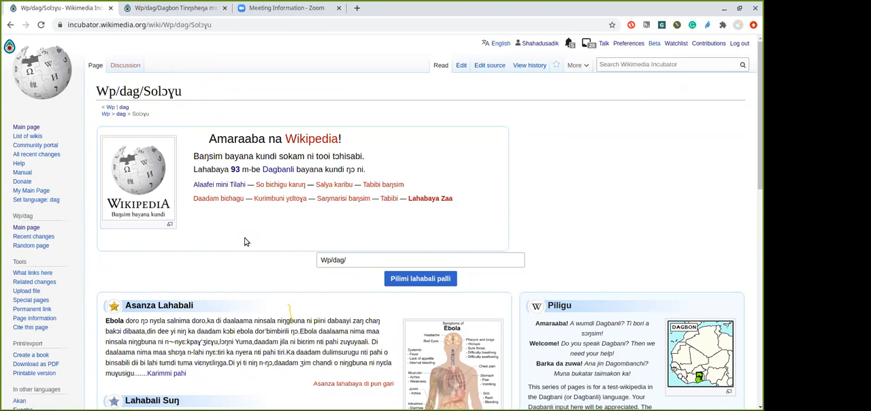
Start a new article titled Wp/dag/Ebola from the article creation form on the main page
{"action": "left_click", "coordinate": [356, 260]}
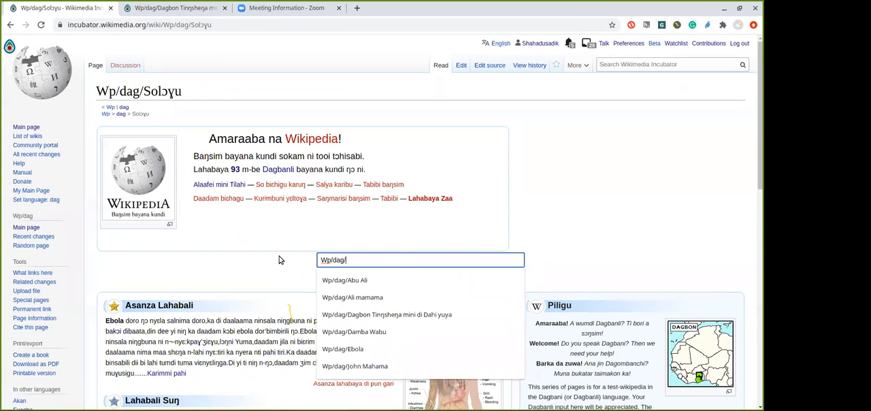
{"action": "type", "text": "E"}
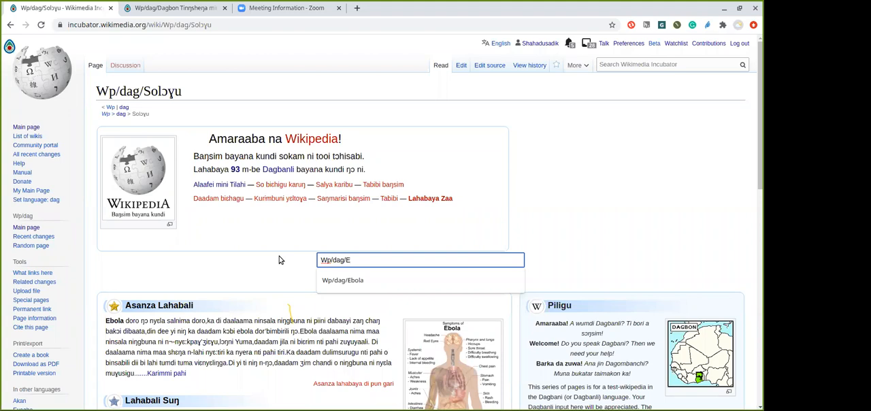
{"action": "type", "text": "bola"}
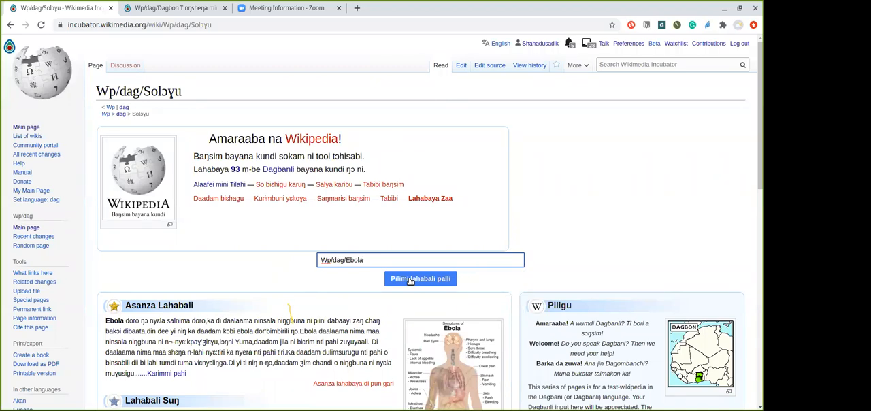
{"action": "left_click", "coordinate": [410, 280]}
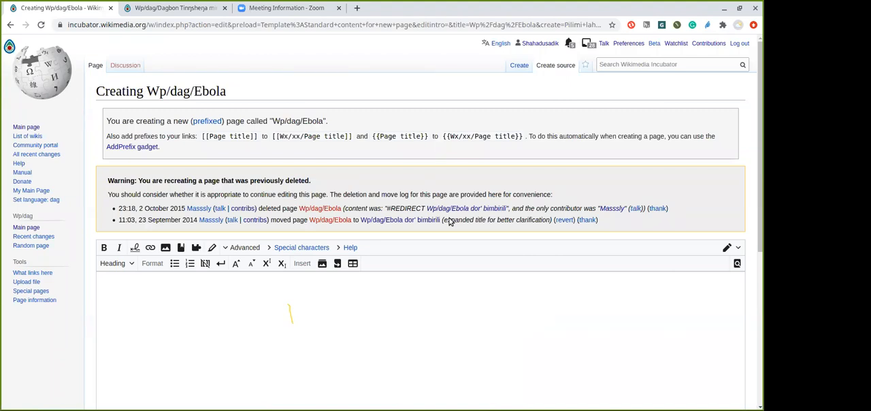
Paste the copied address into the Ebola source editor, select it, and return to the main page without saving
{"action": "type", "text": "https://incubator.wikimedia.org/w/index.php?action=edit&preload=Template%3AStandard+content+for+new+page&editintro=&title=Wp/dag/Dagbon_Tin%C5%8Bshe%C5%8Ba_mini_di_Dahi_yuya&create=Pilimi+lahabali+palli"}
{"action": "triple_click", "coordinate": [293, 279]}
{"action": "key", "text": "ctrl+c"}
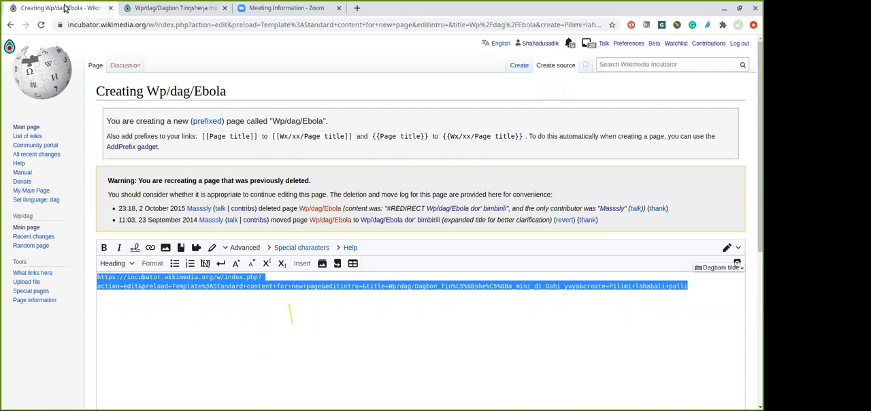
{"action": "left_click", "coordinate": [10, 26]}
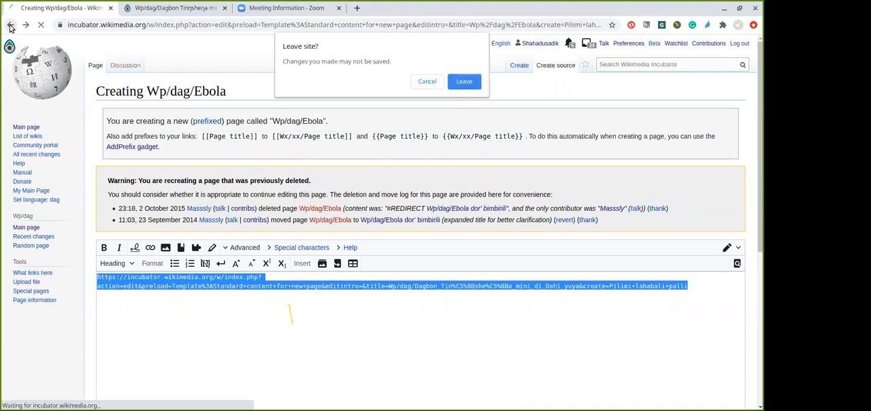
{"action": "left_click", "coordinate": [464, 82]}
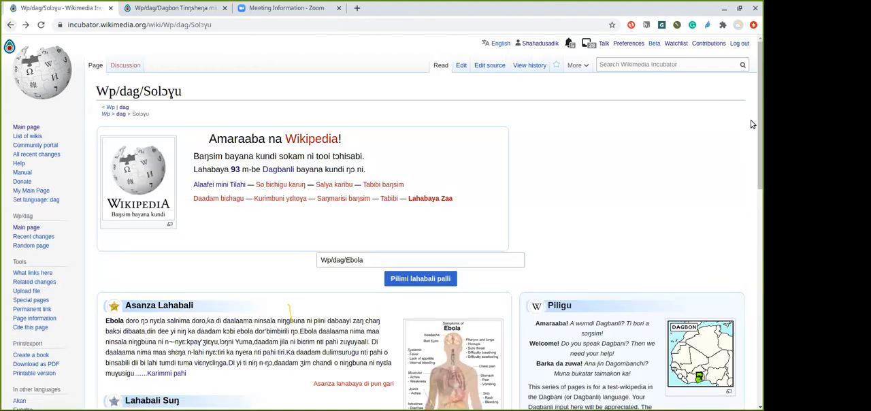
{"action": "left_click_drag", "start_coordinate": [754, 121], "coordinate": [756, 101]}
{"action": "left_click_drag", "start_coordinate": [756, 158], "coordinate": [756, 305]}
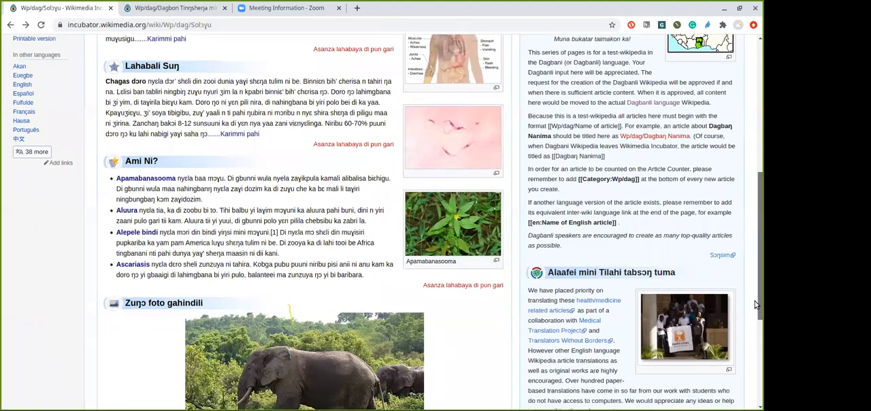
{"action": "scroll", "coordinate": [742, 352], "scroll_direction": "down", "scroll_amount": 4}
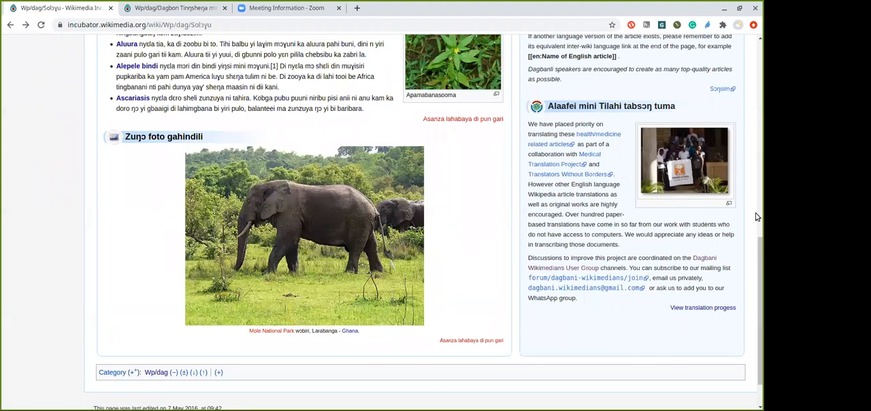
{"action": "scroll", "coordinate": [458, 82], "scroll_direction": "up", "scroll_amount": 1}
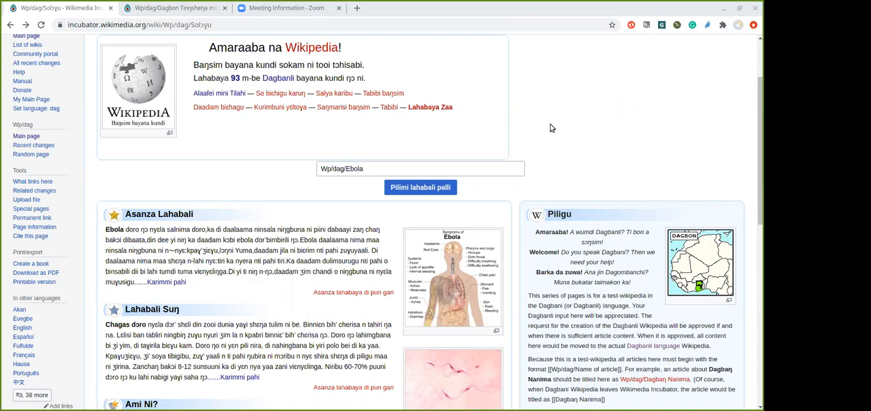
Remove "Ebola" from the new-article title, keep only the prefix Wp/dag/, and place the cursor after it
{"action": "left_click", "coordinate": [409, 172]}
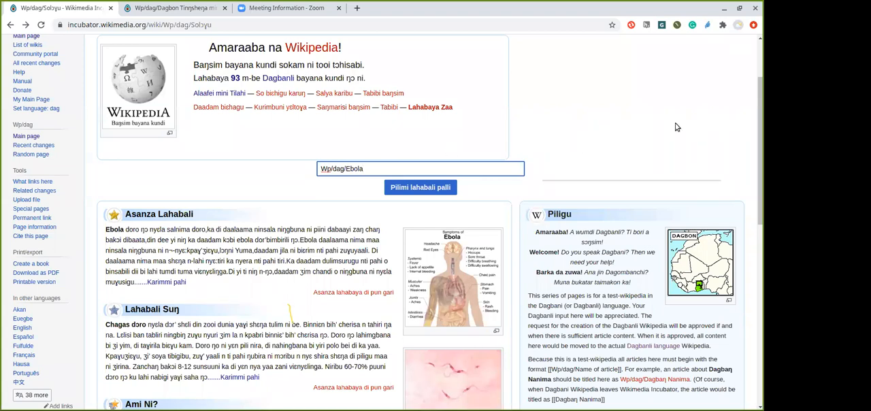
{"action": "mouse_move", "coordinate": [755, 120]}
{"action": "left_mouse_down"}
{"action": "mouse_move", "coordinate": [757, 193]}
{"action": "mouse_move", "coordinate": [756, 113]}
{"action": "left_mouse_up"}
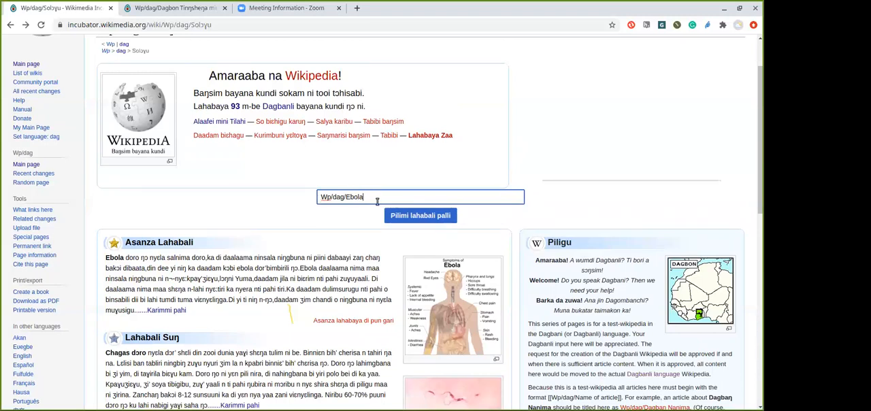
{"action": "key", "text": "BackSpace"}
{"action": "key", "text": "BackSpace"}
{"action": "key", "text": "BackSpace"}
{"action": "key", "text": "BackSpace"}
{"action": "key", "text": "BackSpace"}
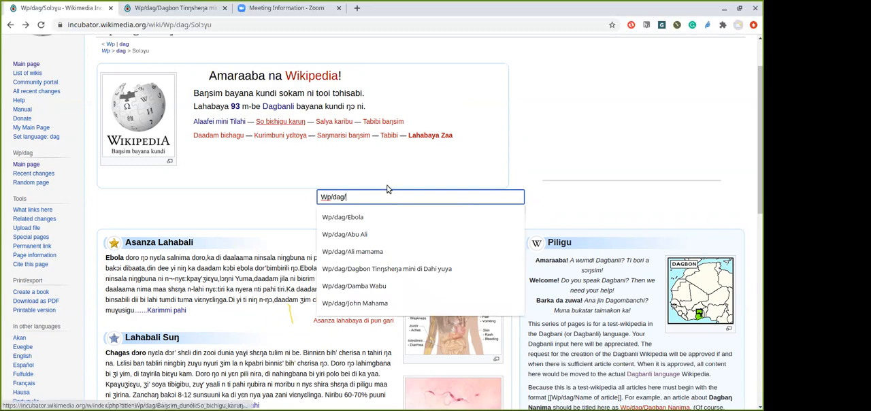
{"action": "left_click", "coordinate": [295, 208]}
{"action": "left_click", "coordinate": [342, 198]}
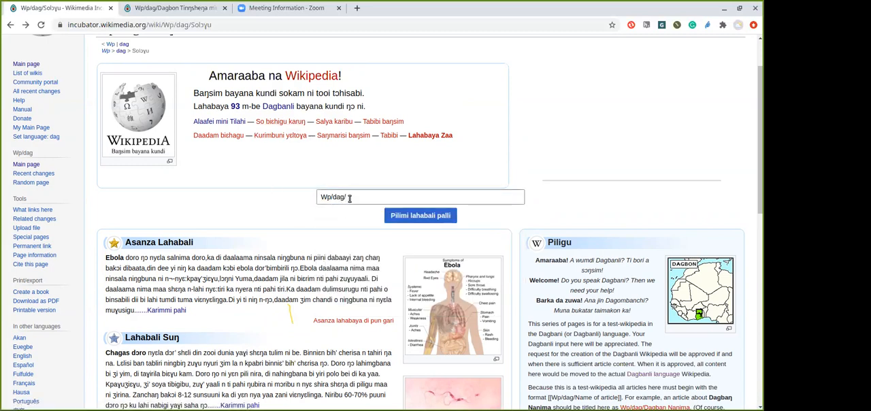
{"action": "left_click", "coordinate": [349, 198]}
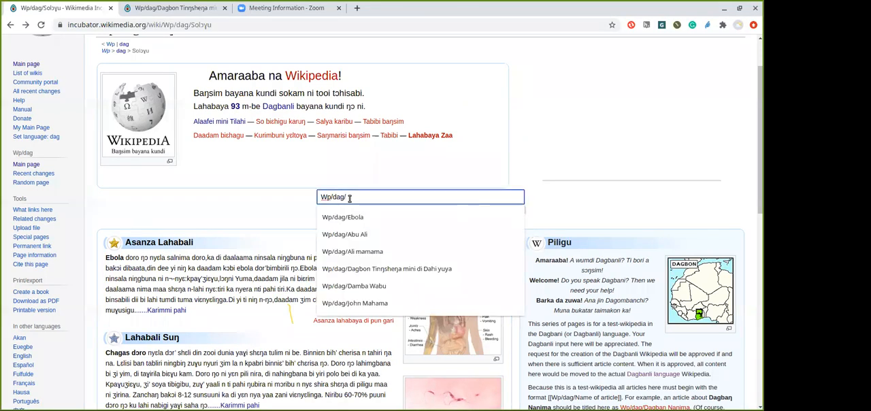
Start a new article from the main page form, titled with the prefix Wp/dag/ followed by the person's full name
{"action": "type", "text": "A"}
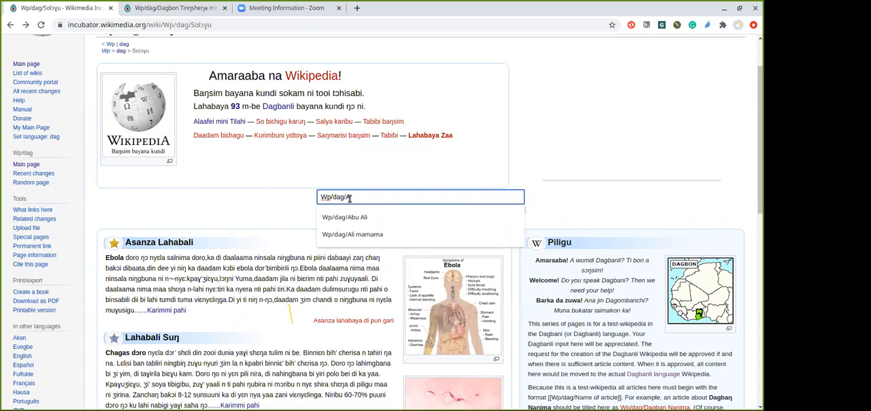
{"action": "type", "text": "bul"}
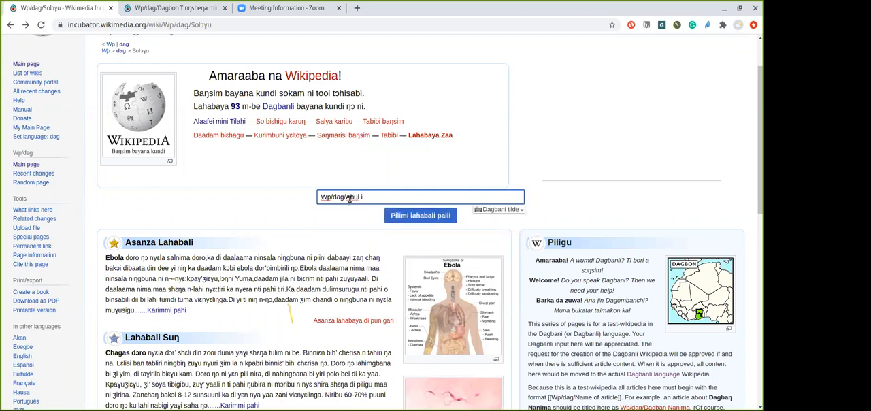
{"action": "key", "text": "BackSpace"}
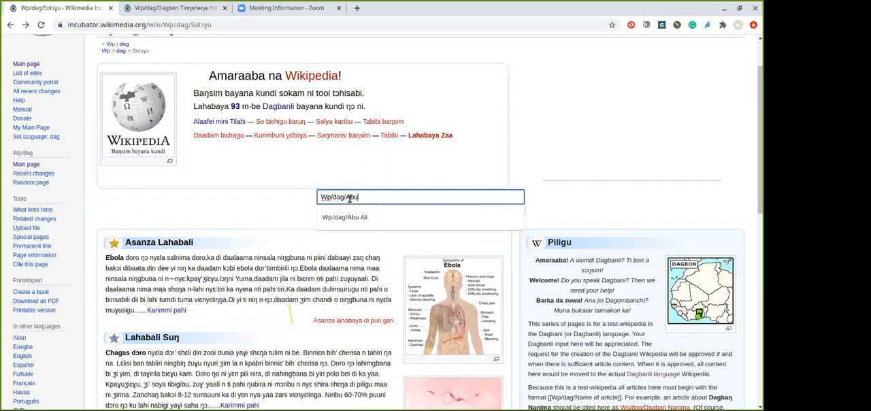
{"action": "type", "text": "Ali"}
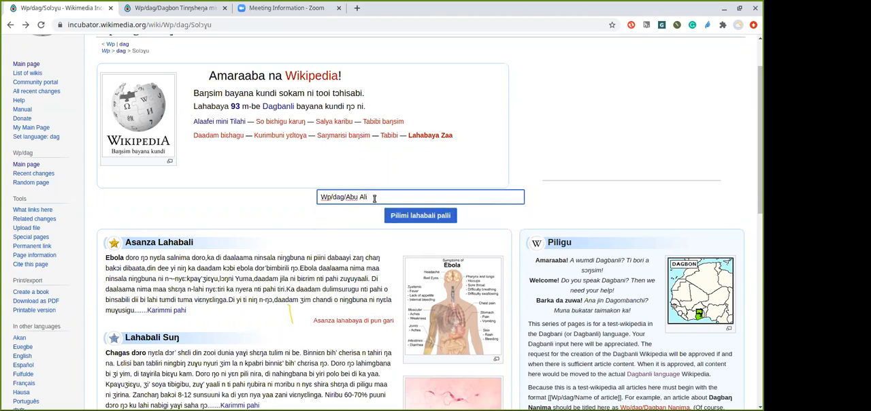
{"action": "left_click", "coordinate": [409, 216]}
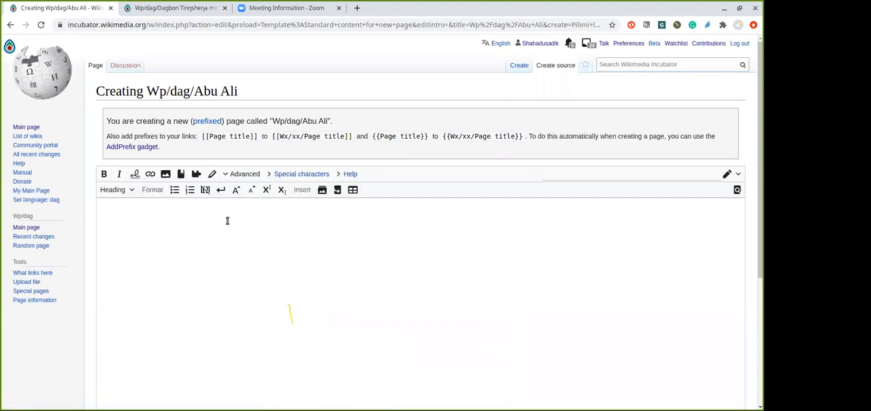
Paste the copied address into the new article's source editor and switch the page to visual editing
{"action": "left_click", "coordinate": [187, 213]}
{"action": "key", "text": "ctrl+v"}
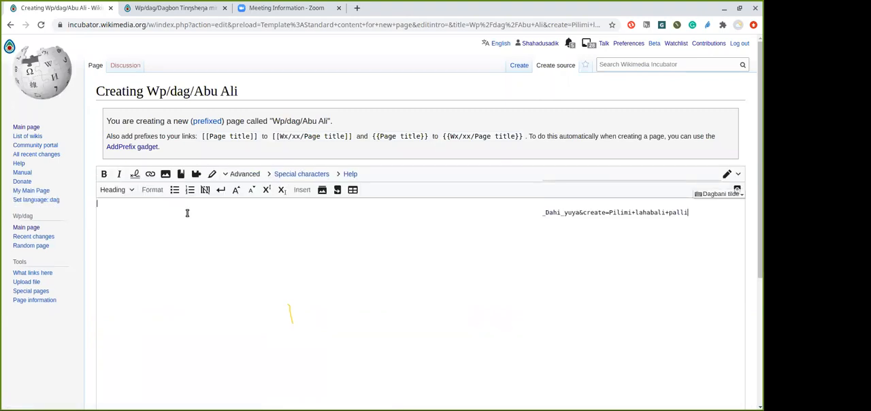
{"action": "left_click", "coordinate": [187, 213]}
{"action": "left_click", "coordinate": [116, 188]}
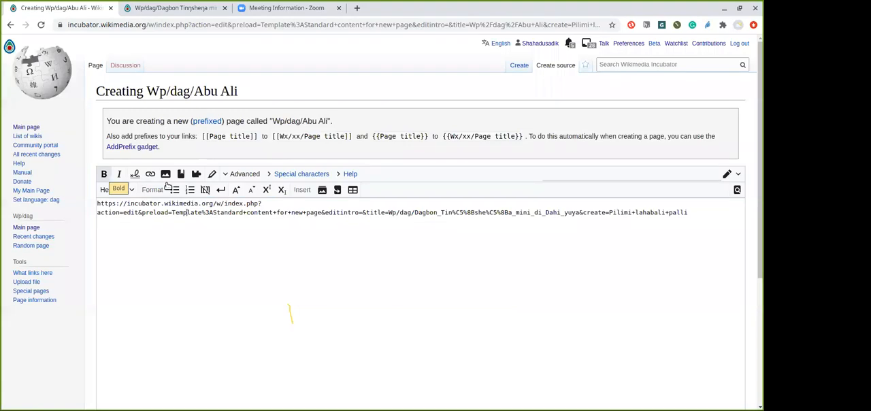
{"action": "left_click", "coordinate": [726, 174]}
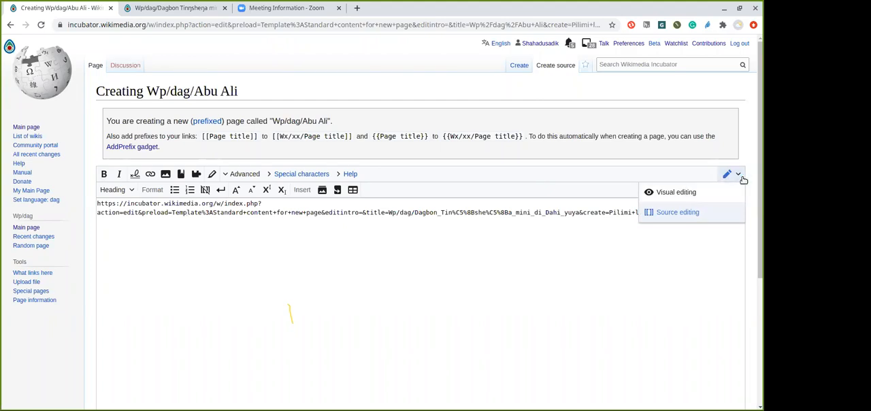
{"action": "left_click", "coordinate": [683, 194]}
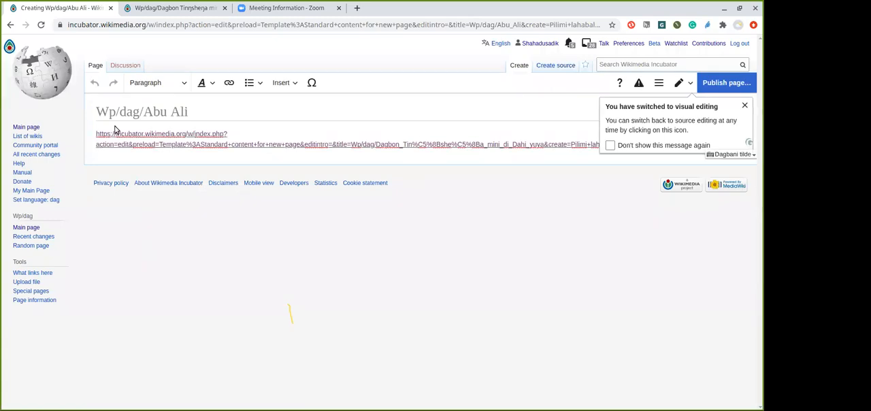
Delete the pasted address from the article body in the visual editor, and undo the deletion
{"action": "left_click", "coordinate": [181, 143]}
{"action": "triple_click", "coordinate": [181, 143]}
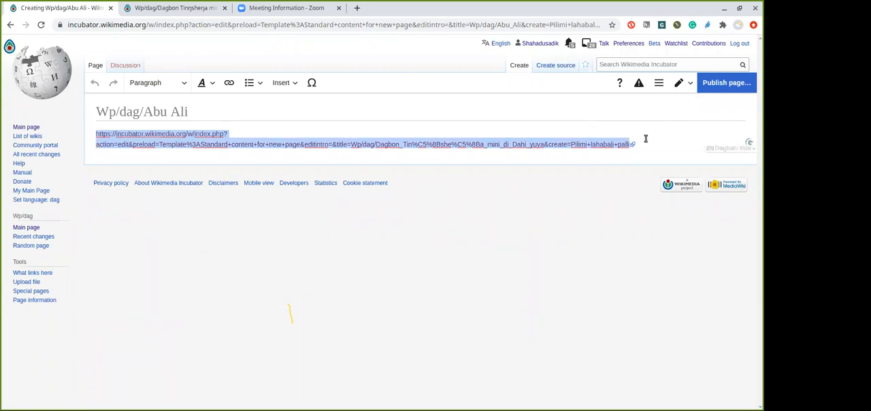
{"action": "key", "text": "BackSpace"}
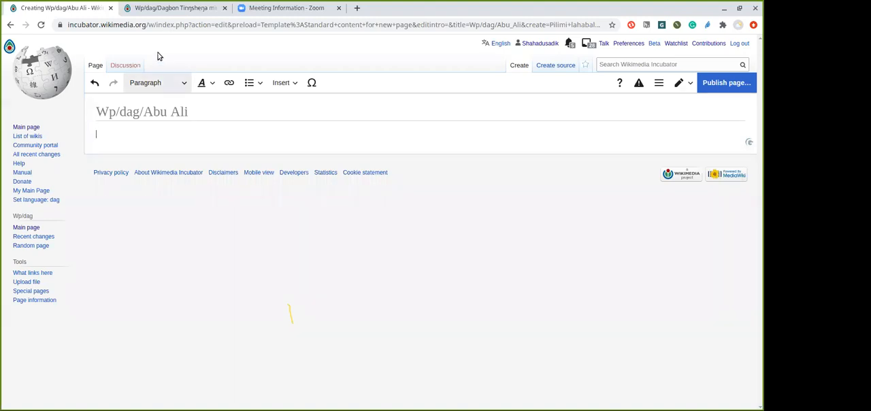
{"action": "left_click", "coordinate": [94, 83]}
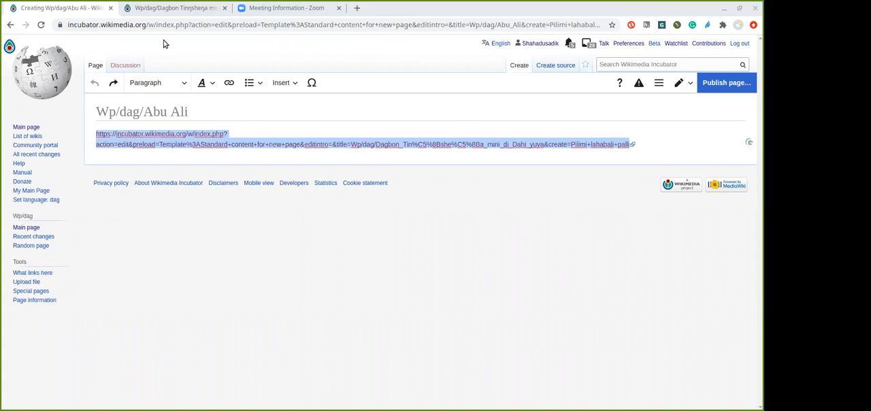
Leave the new article without saving the changes and return to the Dagbani Wikipedia main page
{"action": "left_click", "coordinate": [11, 25]}
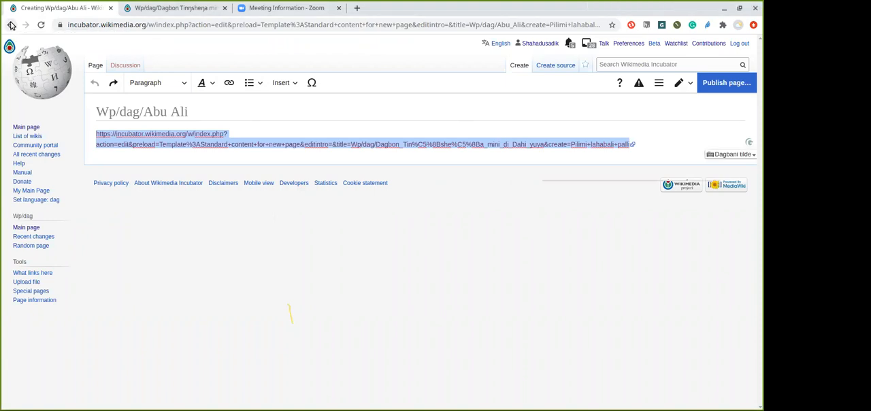
{"action": "left_click", "coordinate": [12, 25]}
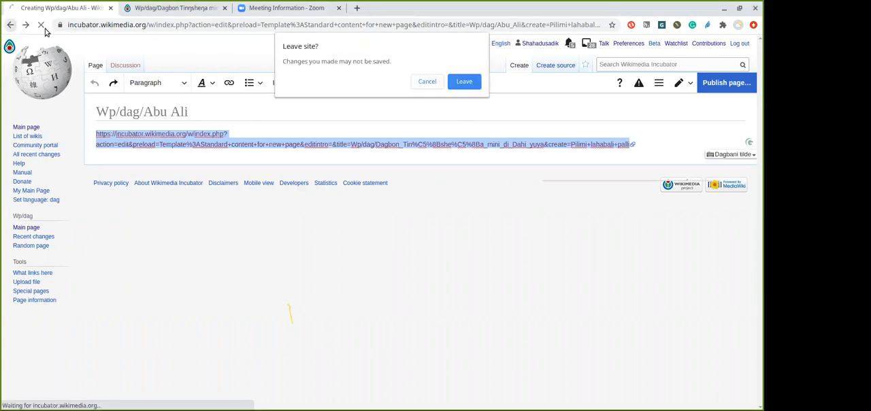
{"action": "left_click", "coordinate": [457, 83]}
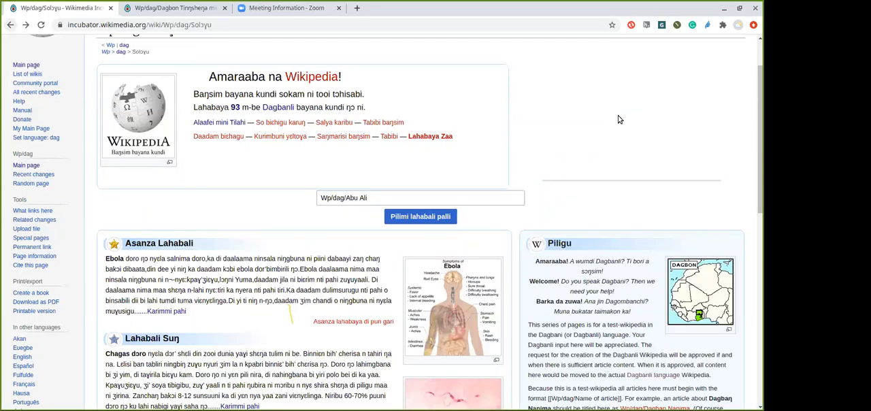
Remove the person's last name from the new-article title in the main page form
{"action": "left_click", "coordinate": [412, 195]}
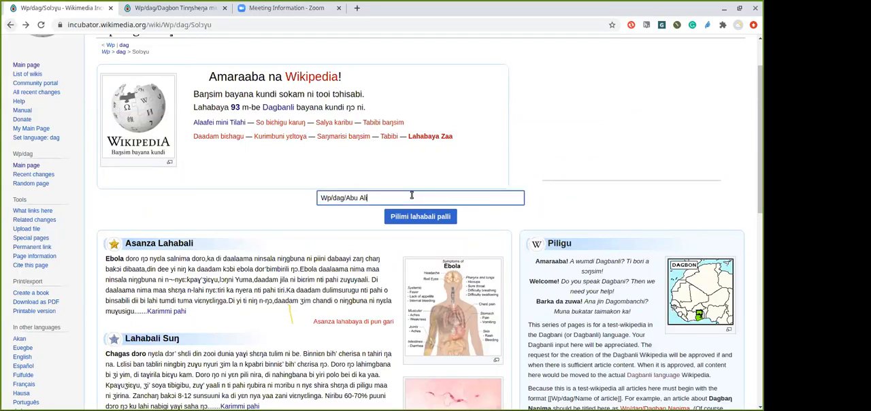
{"action": "key", "text": "BackSpace"}
{"action": "key", "text": "BackSpace"}
{"action": "key", "text": "BackSpace"}
{"action": "key", "text": "BackSpace"}
{"action": "key", "text": "BackSpace"}
{"action": "key", "text": "BackSpace"}
{"action": "key", "text": "BackSpace"}
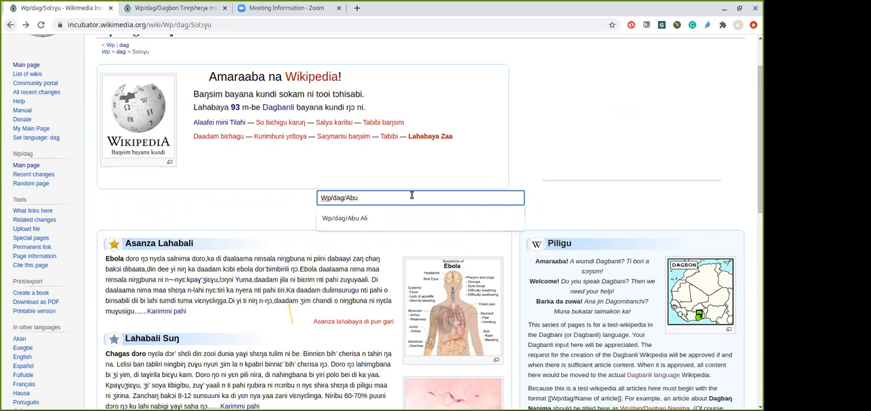